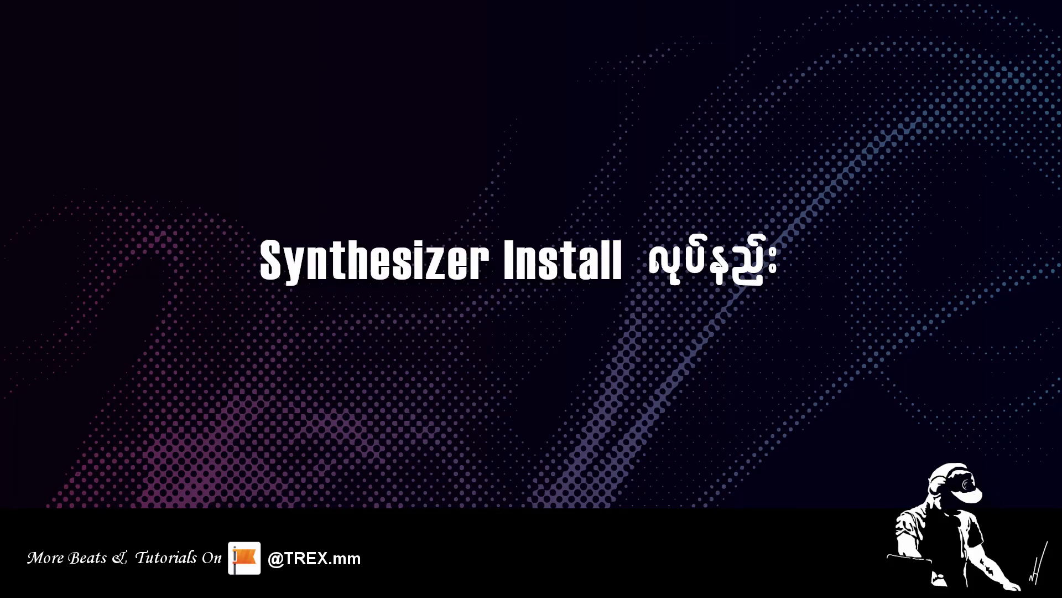
- Launch TyrellN6Winstaller.exe from the TyrellN6_Win folder inside Synthesizers\TyrellN6_V303_Win
key(alt+Tab)
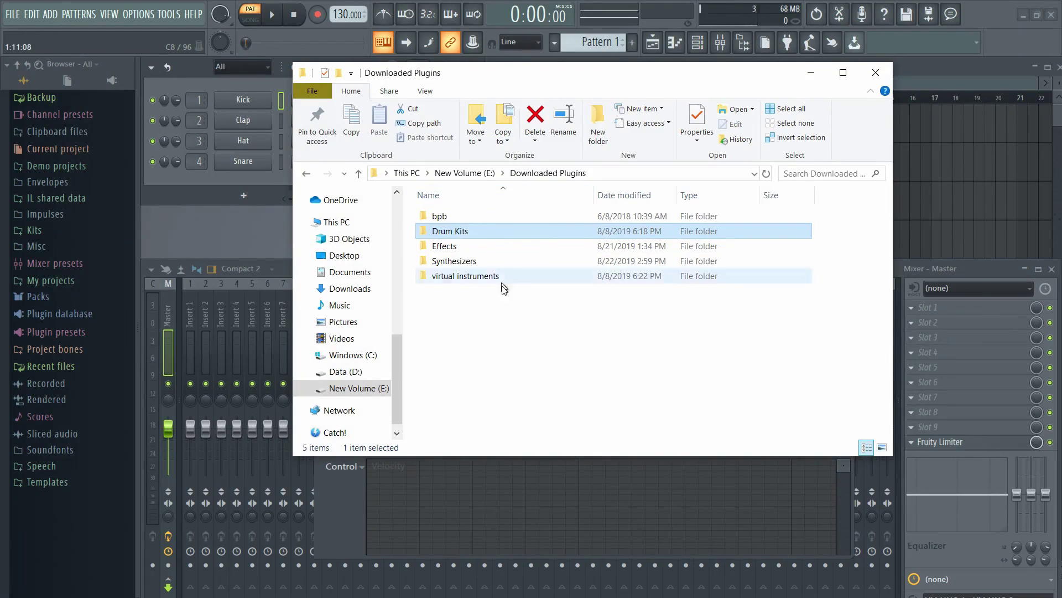
click(498, 293)
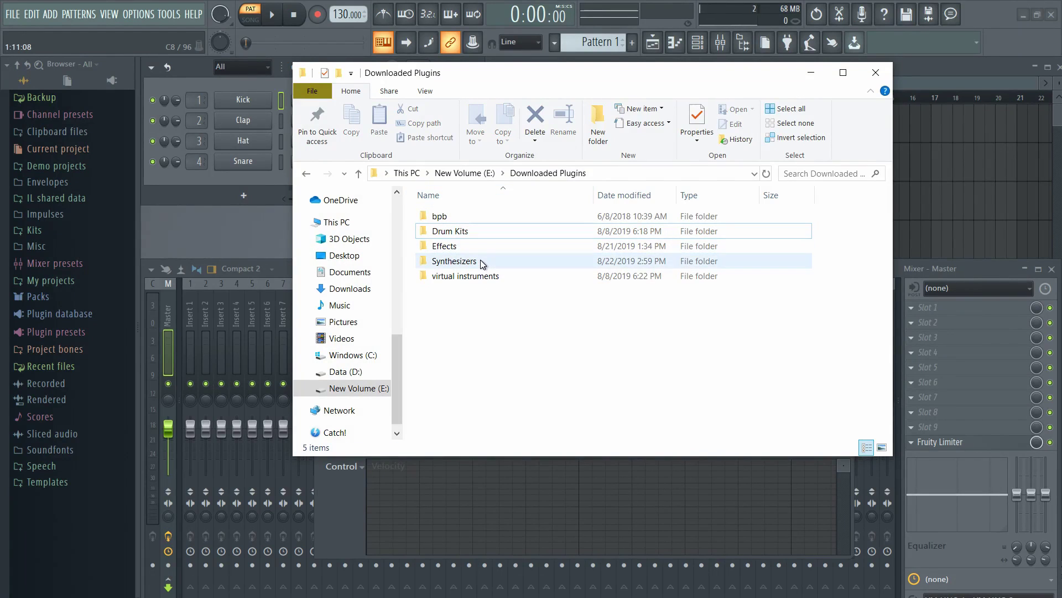
double_click(454, 261)
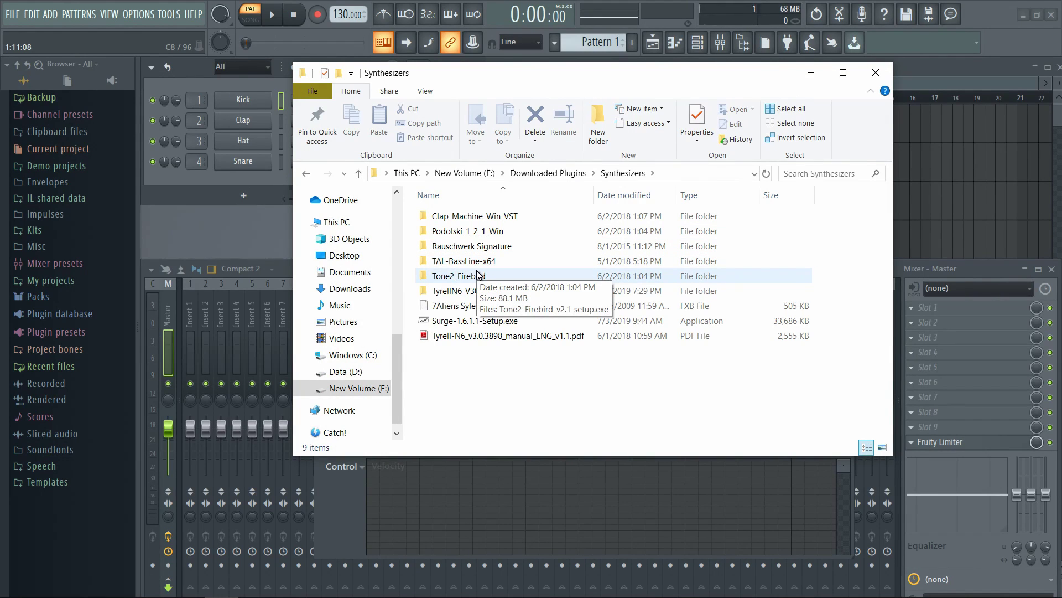
click(479, 293)
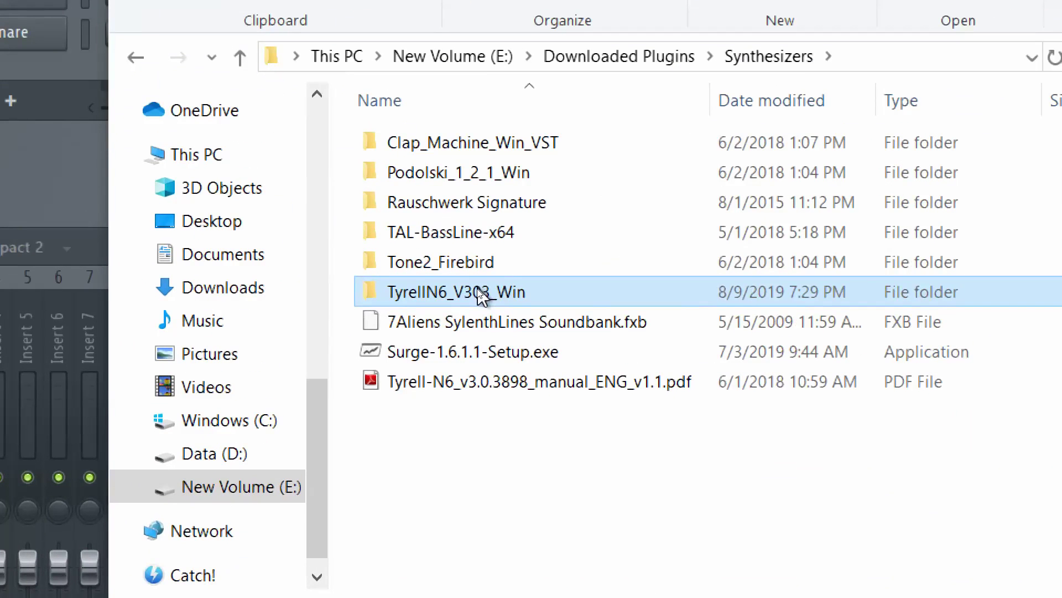
double_click(506, 288)
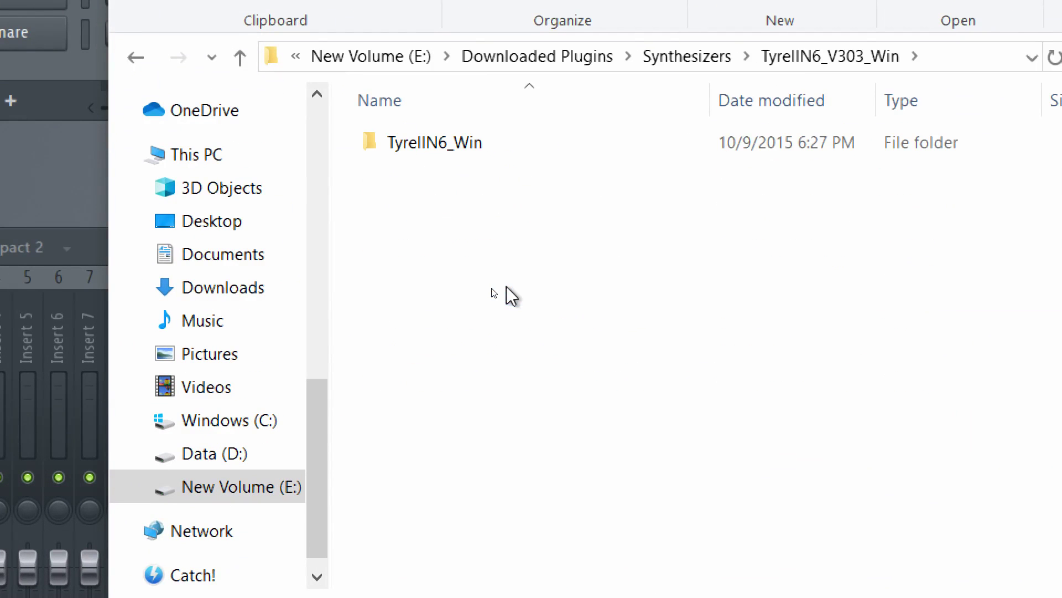
double_click(492, 143)
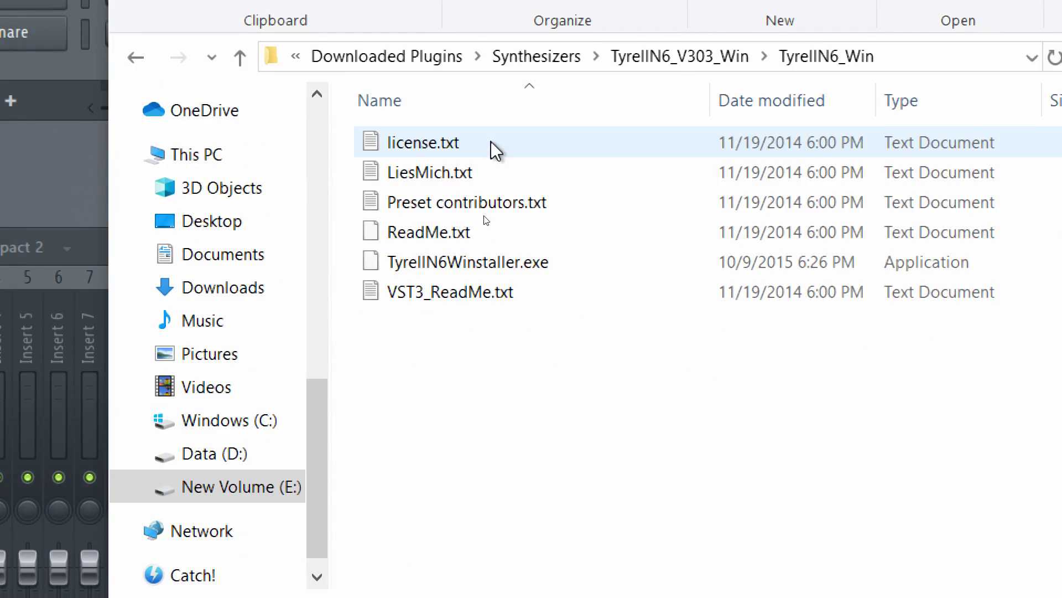
double_click(504, 260)
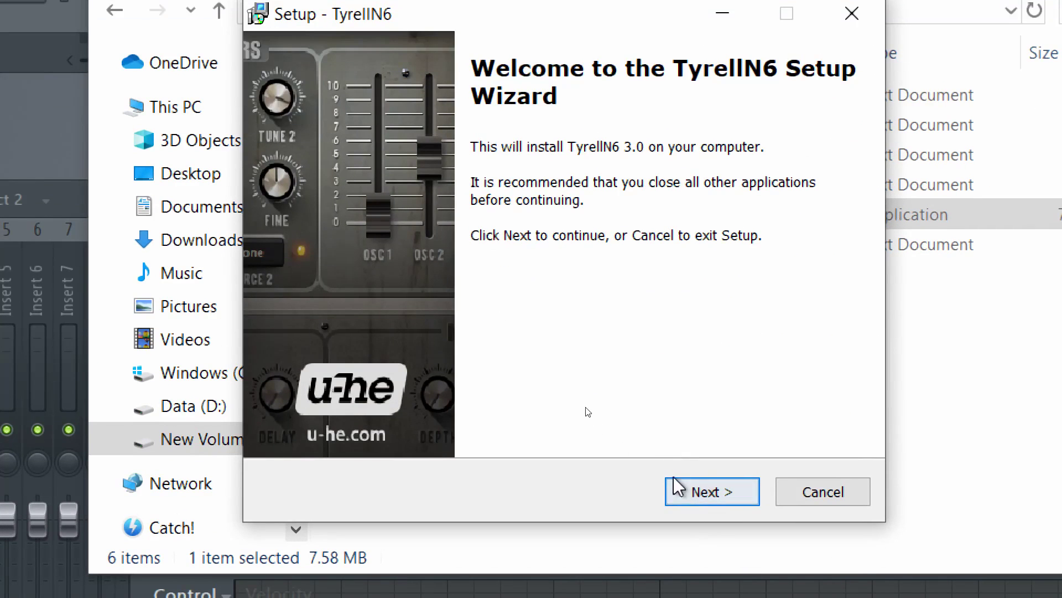
- Accept the license agreement in the TyrellN6 setup and continue to the component selection
click(723, 542)
click(387, 409)
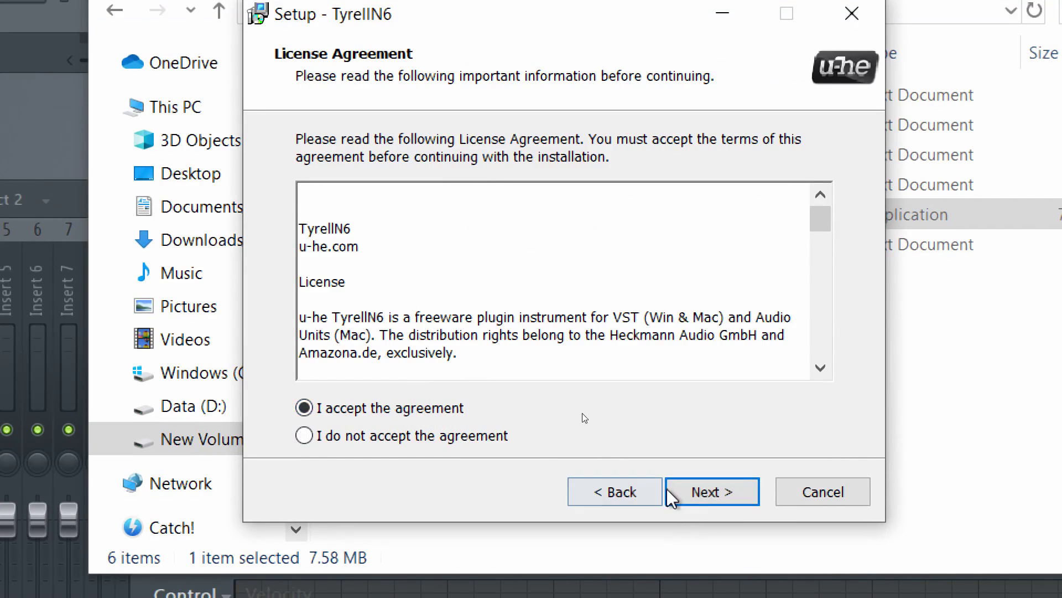
key(Return)
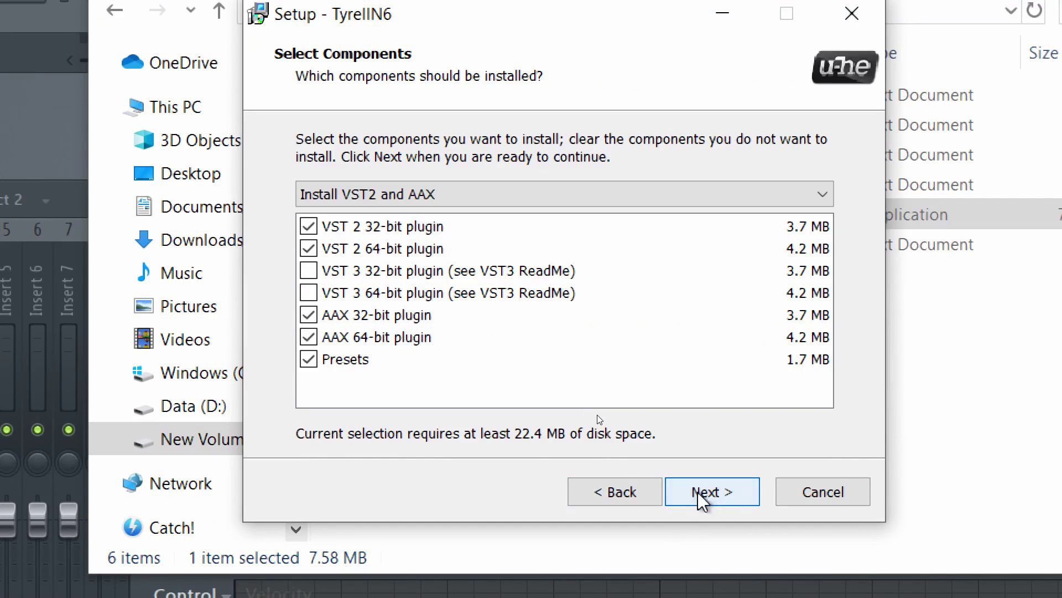
- Include the VST 3 32-bit and 64-bit plugins in the installation and exclude the AAX 32-bit and 64-bit plugins
click(372, 272)
click(367, 293)
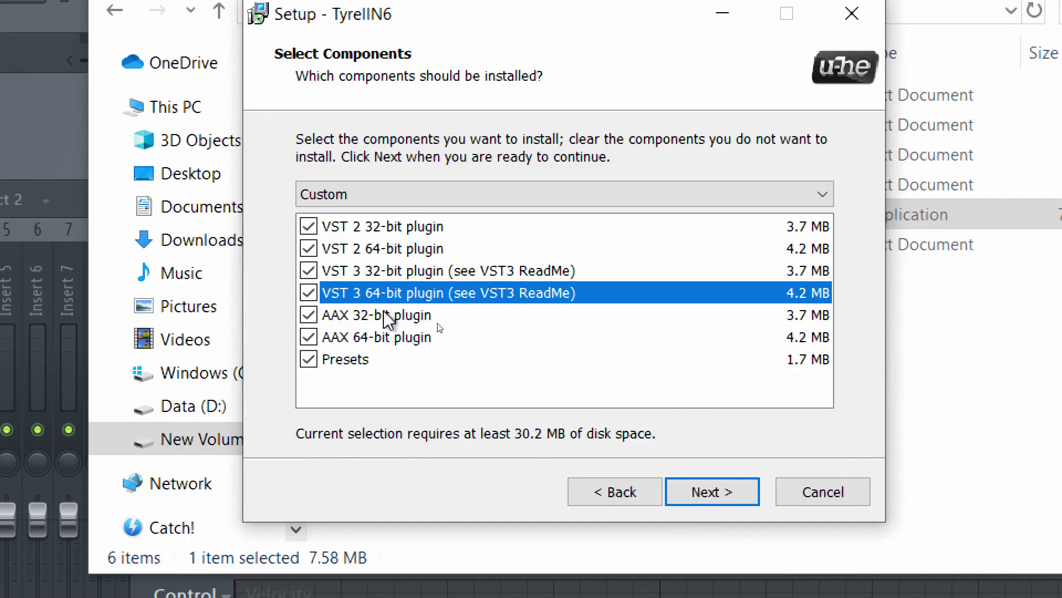
click(309, 336)
click(309, 315)
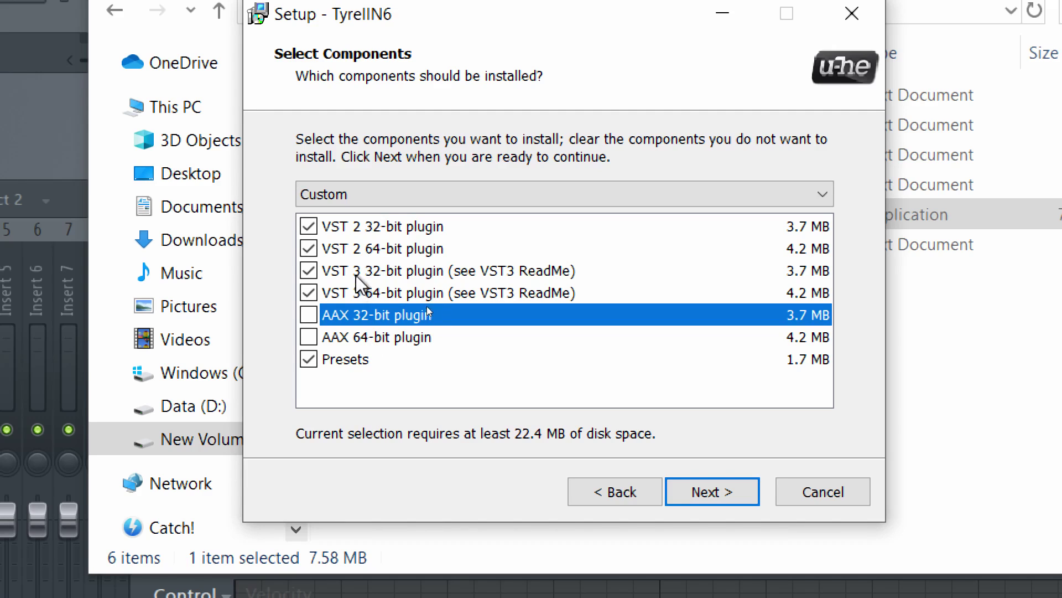
- Try excluding the VST 3 64-bit and VST 2 64-bit plugins, and include both again
click(318, 291)
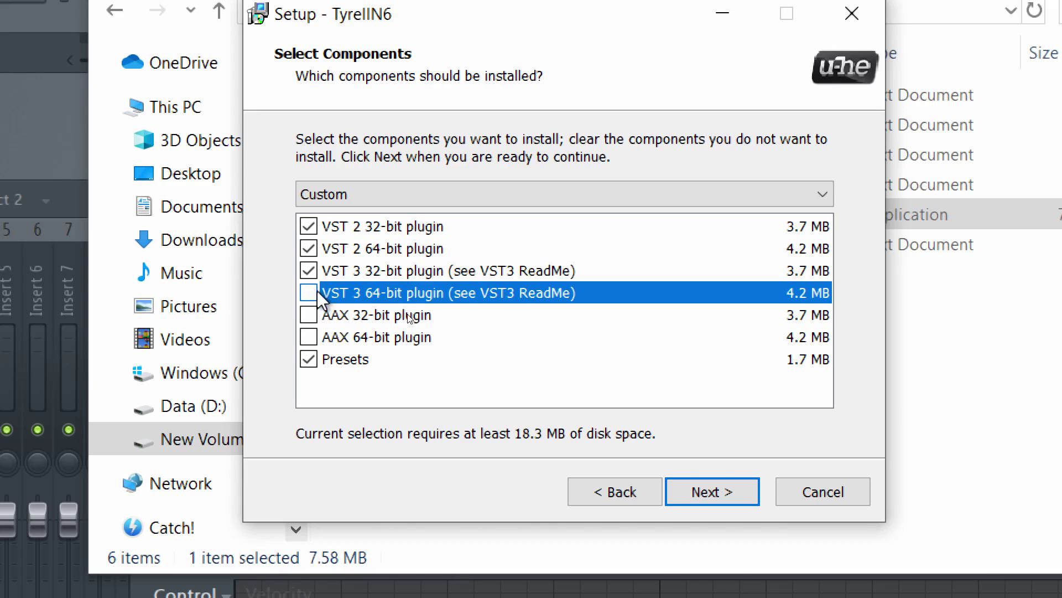
click(311, 248)
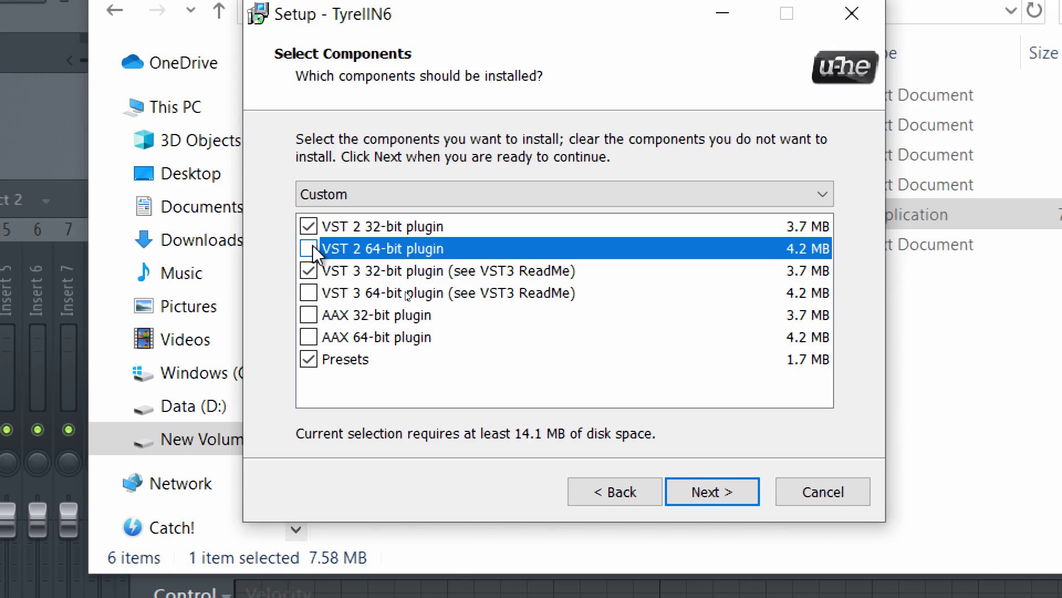
click(312, 248)
click(311, 289)
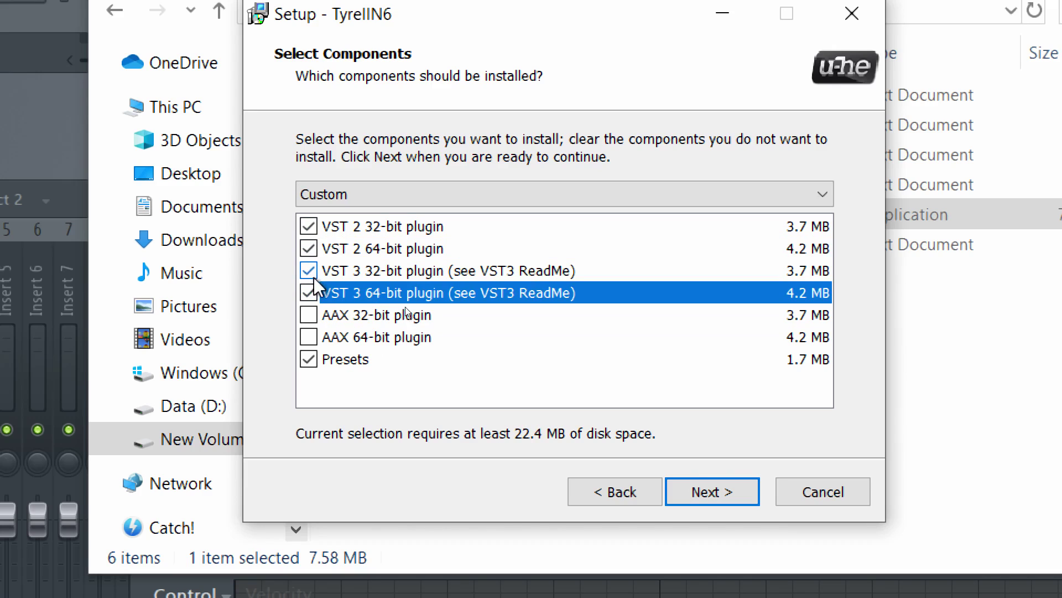
- Exclude the VST 3 32-bit and VST 2 32-bit plugins from the installation
click(310, 269)
click(307, 225)
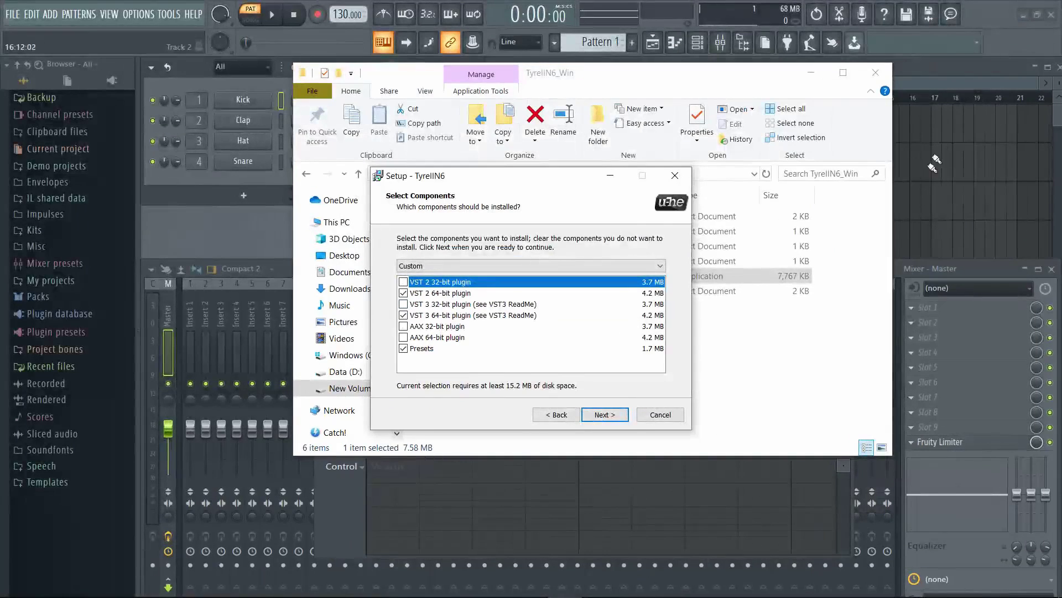
- Check the Windows system type in the properties of This PC on the desktop, and close the window and the error message
mouse_move(1002, 593)
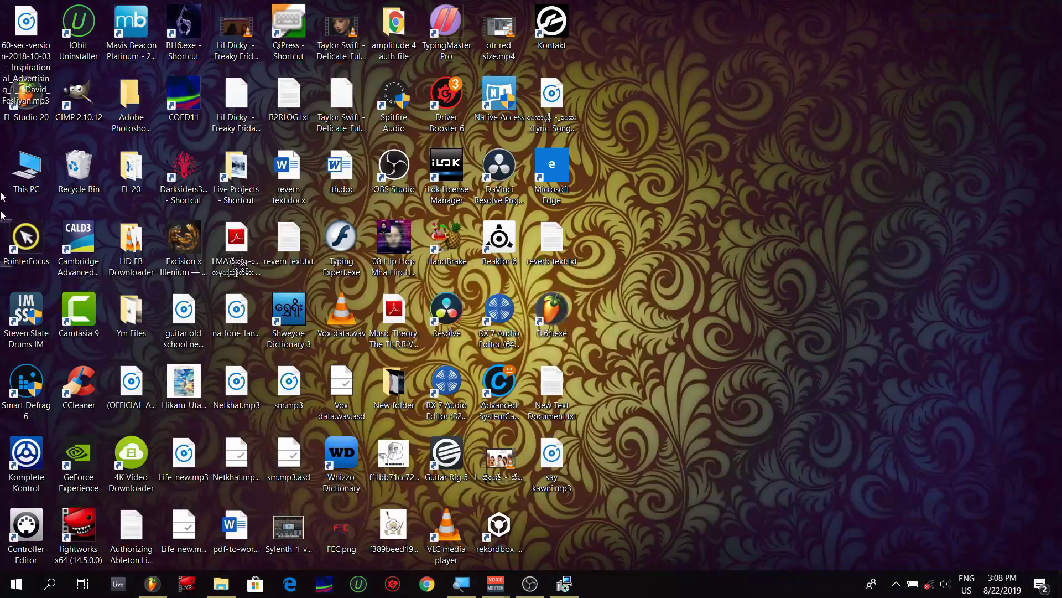
right_click(19, 170)
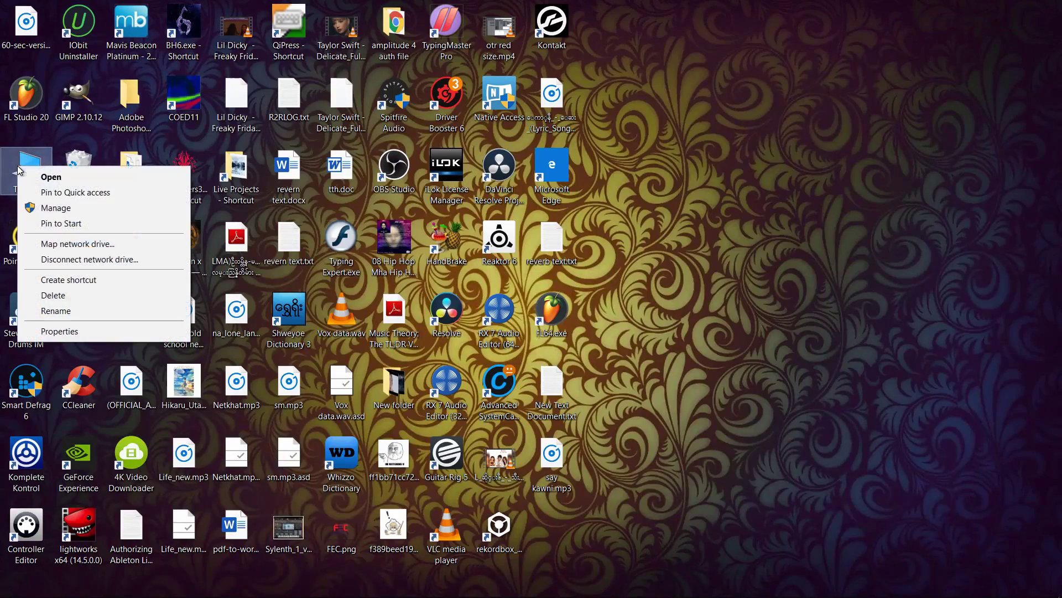
click(78, 330)
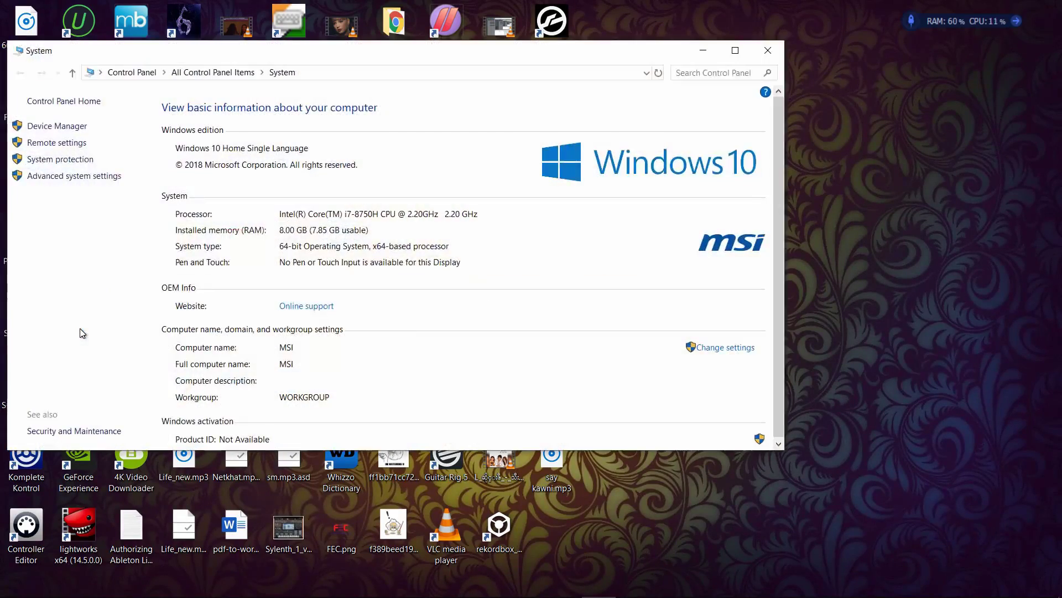
drag(637, 59, 741, 62)
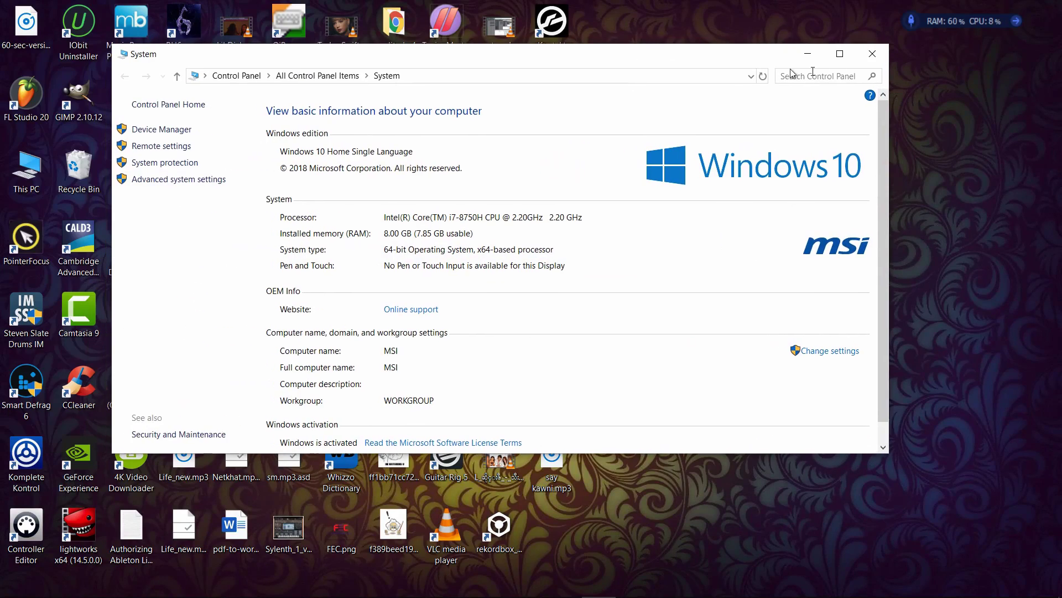
click(865, 61)
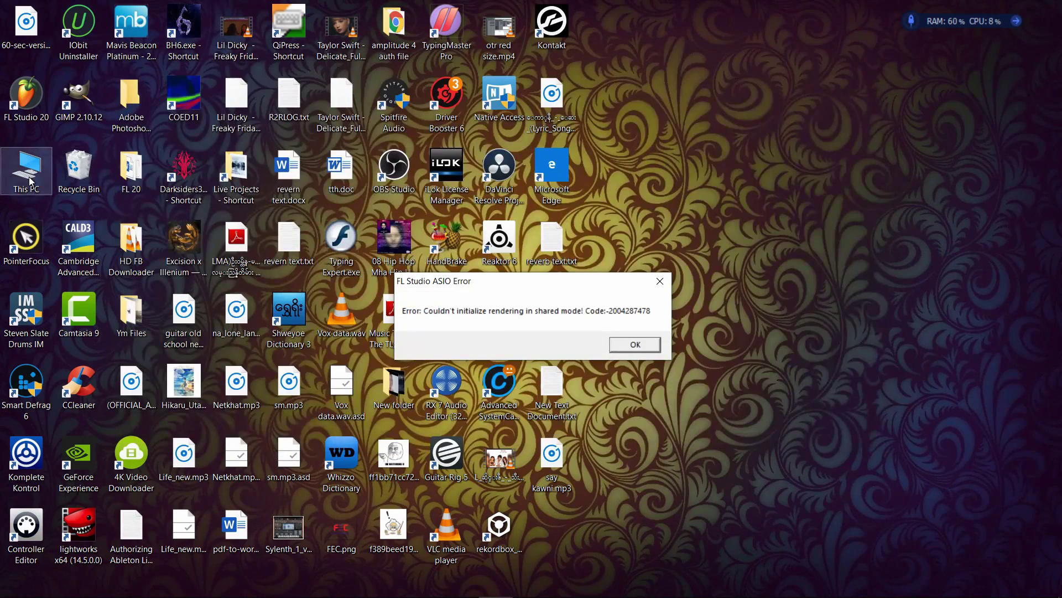
click(635, 344)
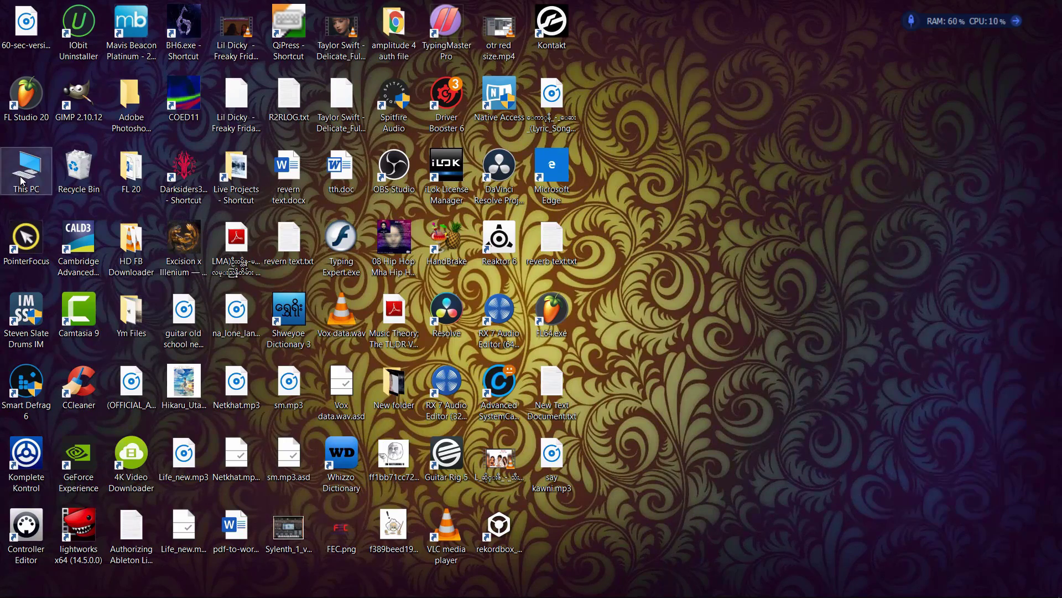
- Reopen the This PC properties to review the system type once more, and close the System window
click(22, 181)
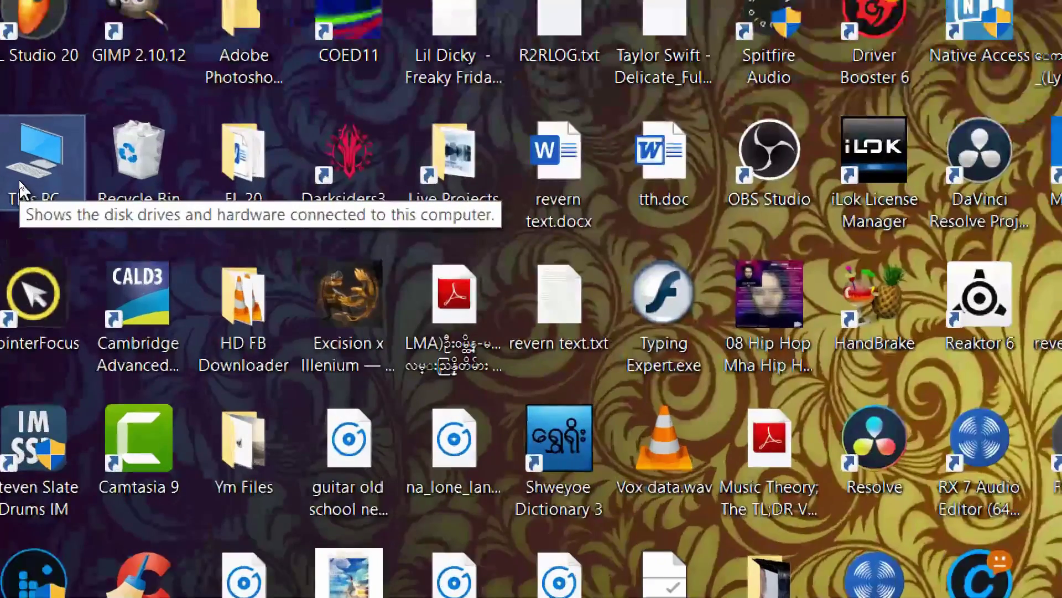
right_click(17, 185)
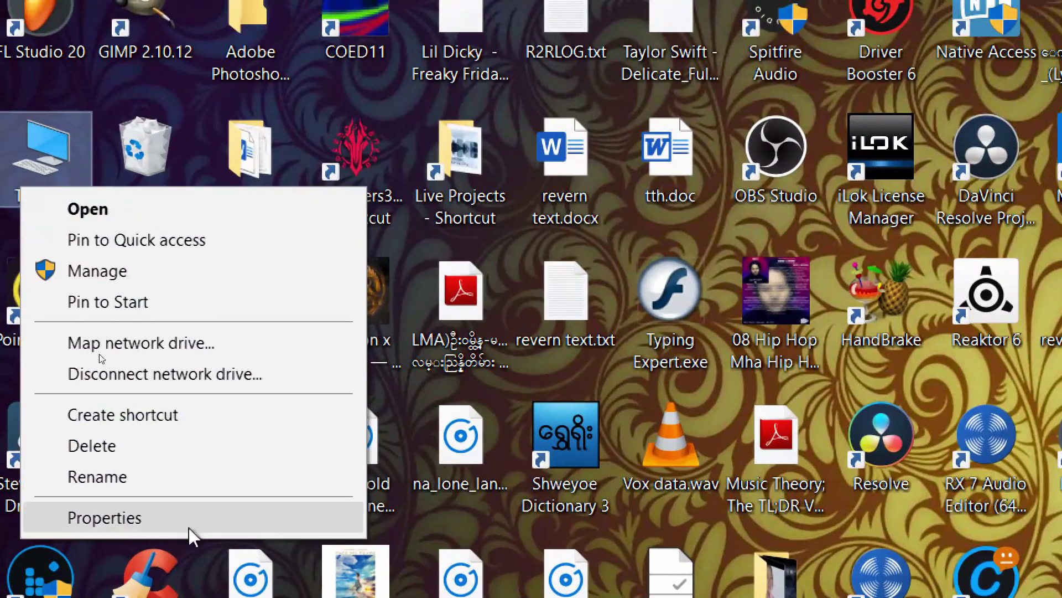
click(166, 521)
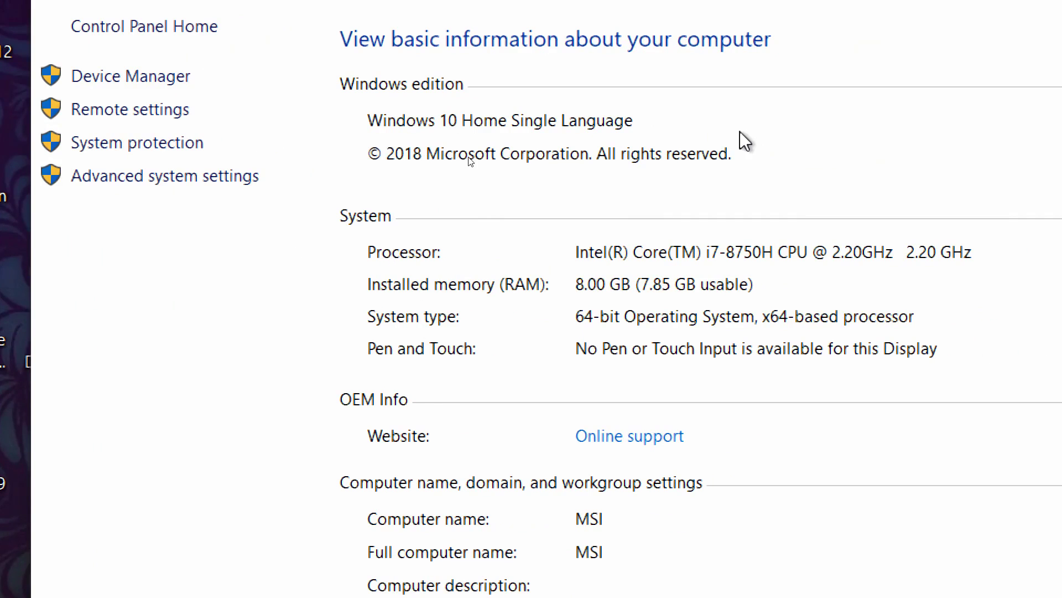
click(1029, 64)
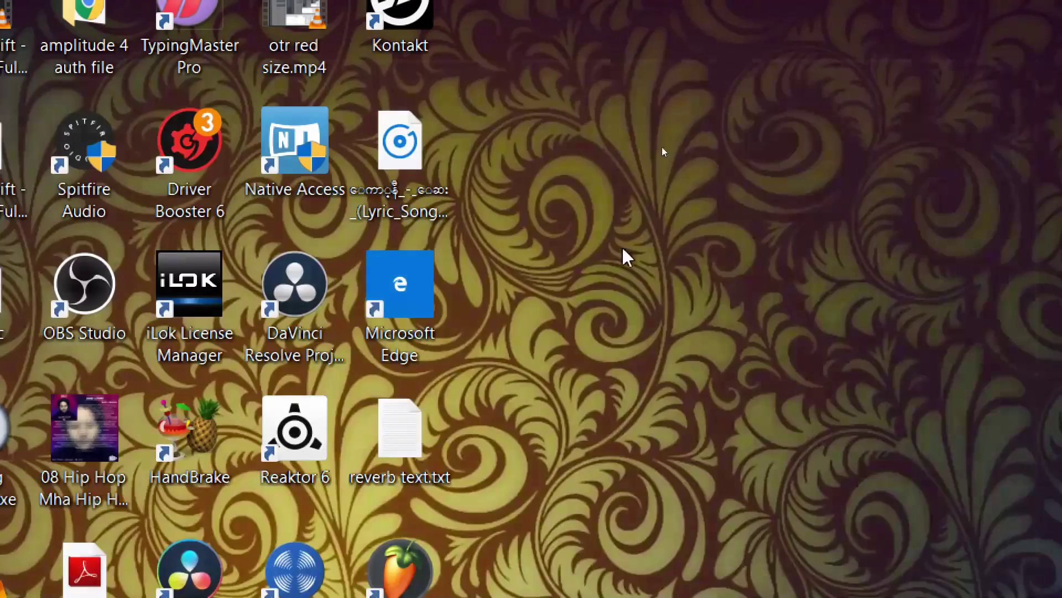
key(super+minus)
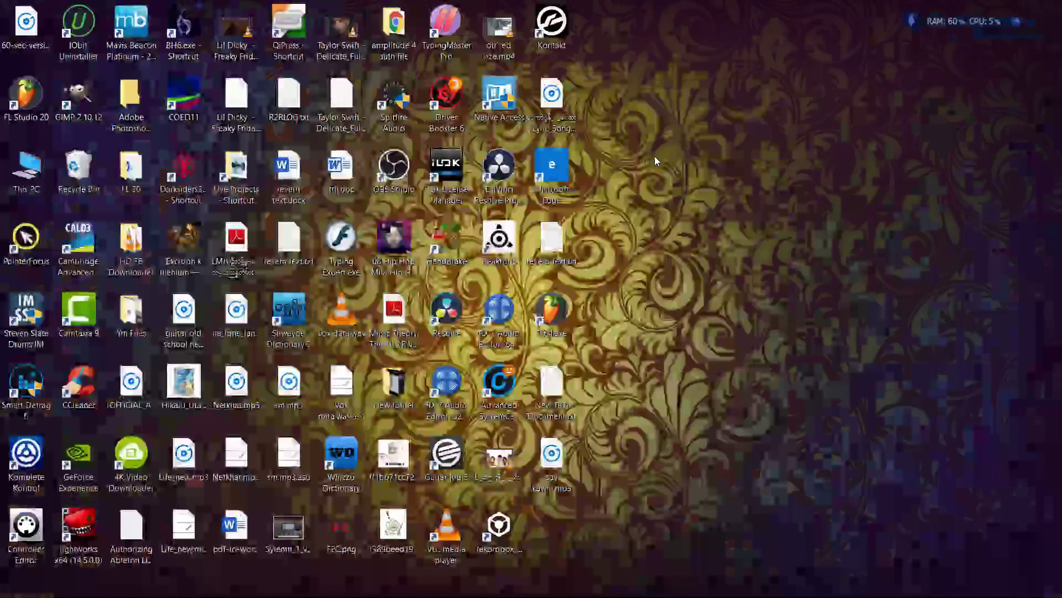
- Return to the TyrellN6 setup, reposition its window, and highlight the VST 2 64-bit plugin entry
key(alt+Tab)
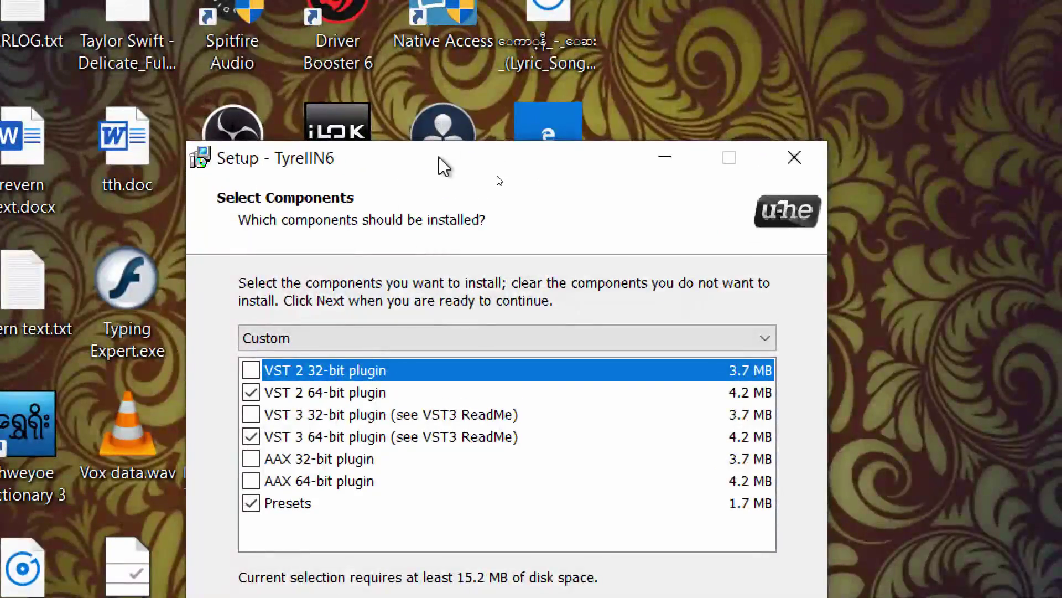
drag(442, 165, 444, 118)
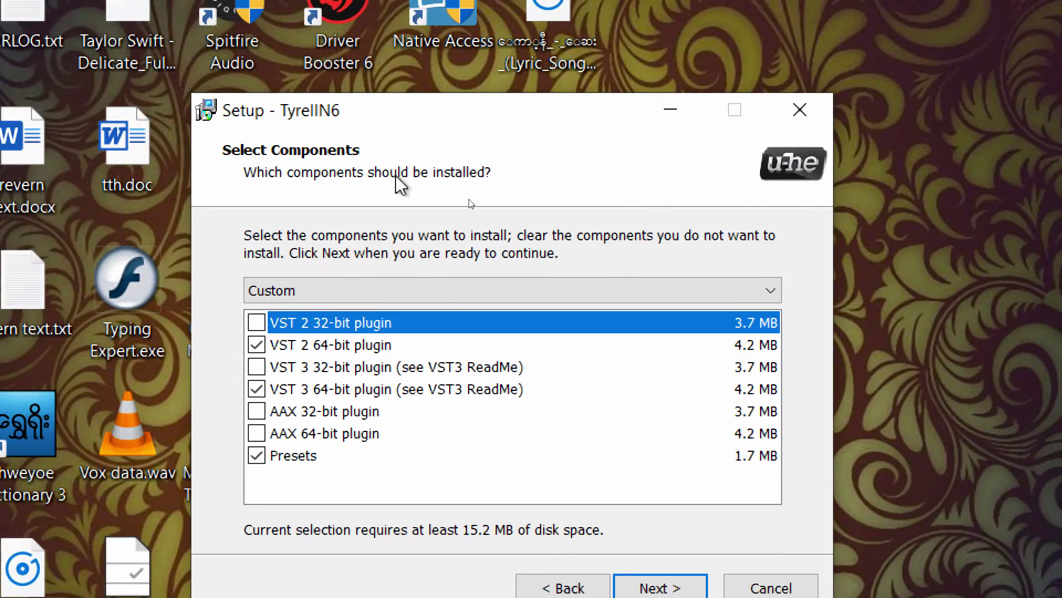
click(326, 345)
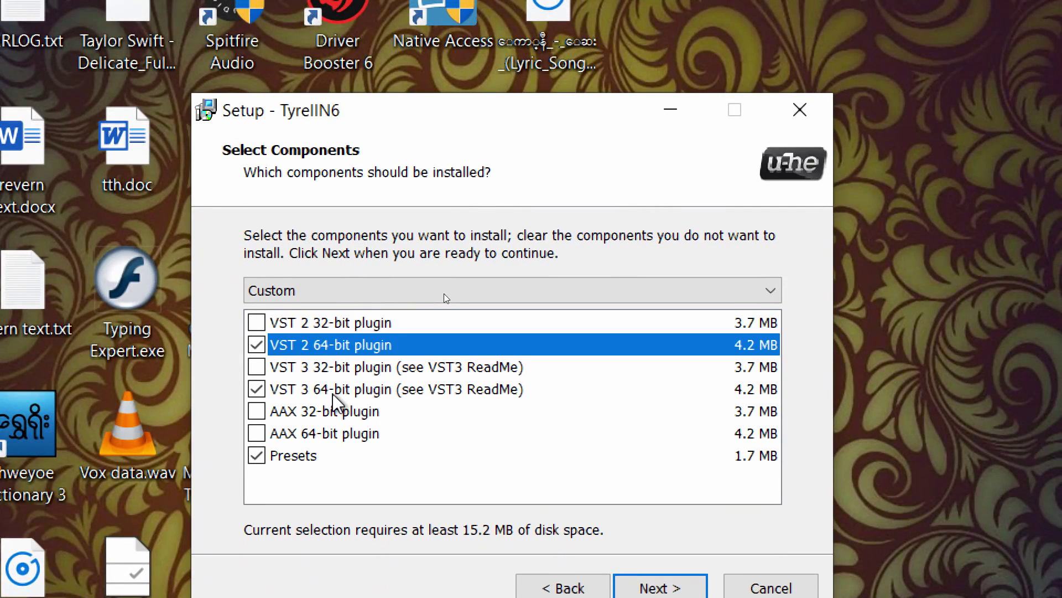
drag(425, 111, 424, 103)
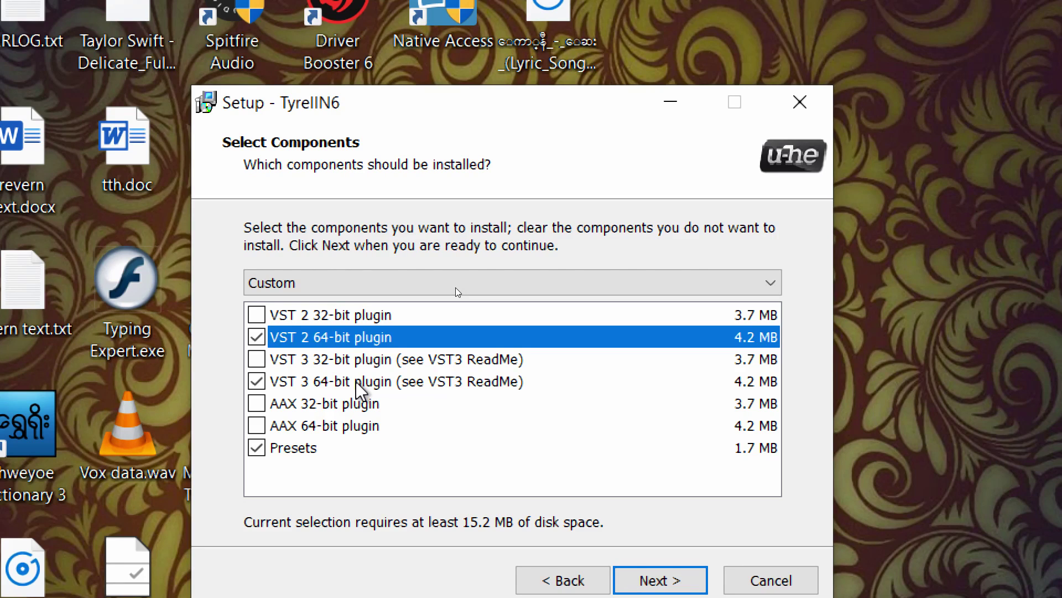
- Exclude the VST 3 64-bit plugin from the TyrellN6 installation and continue to the installation paths
click(402, 381)
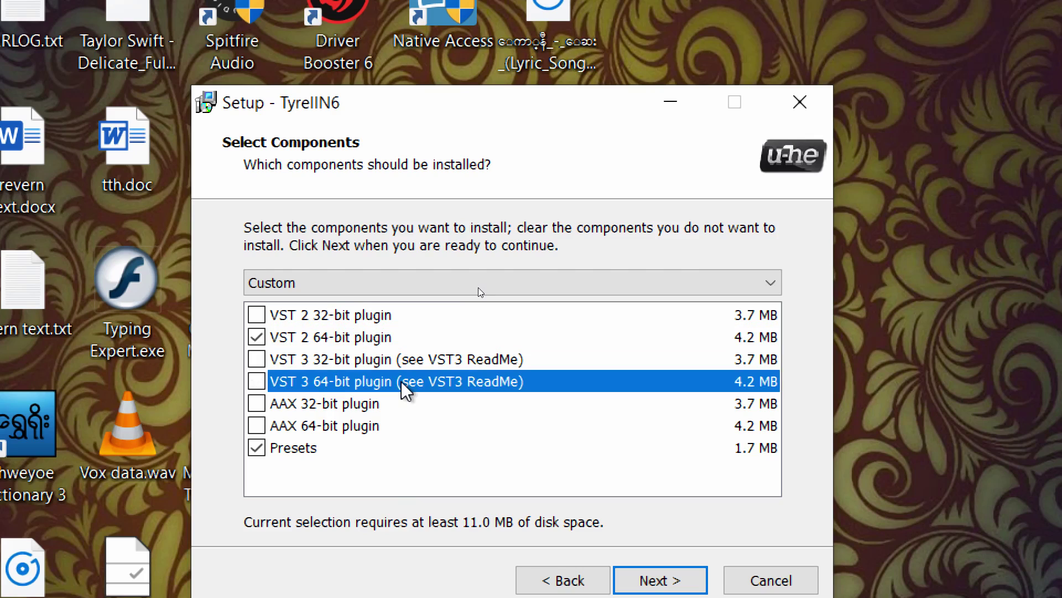
click(402, 381)
drag(369, 101, 358, 96)
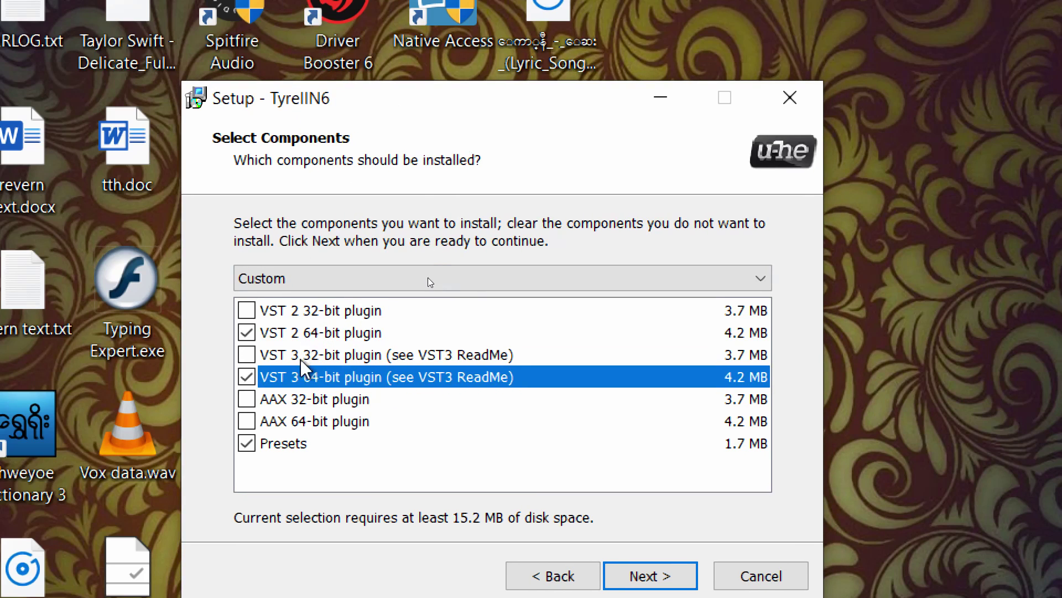
click(247, 376)
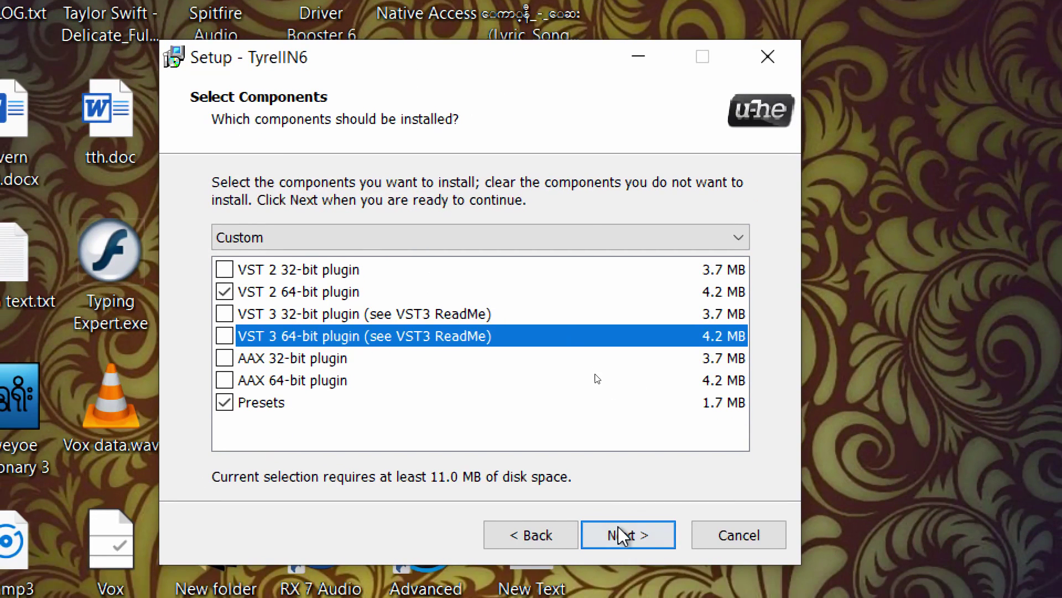
click(620, 531)
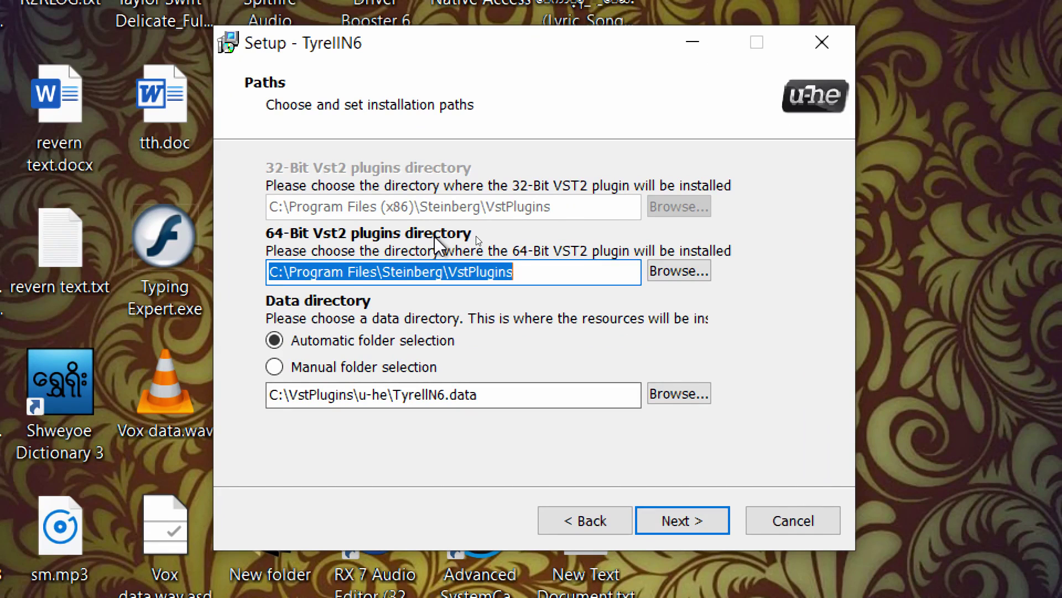
- Bring FL Studio up behind the TyrellN6 setup and open the folder browser for the 64-bit VST2 plugins directory
key(alt+Tab)
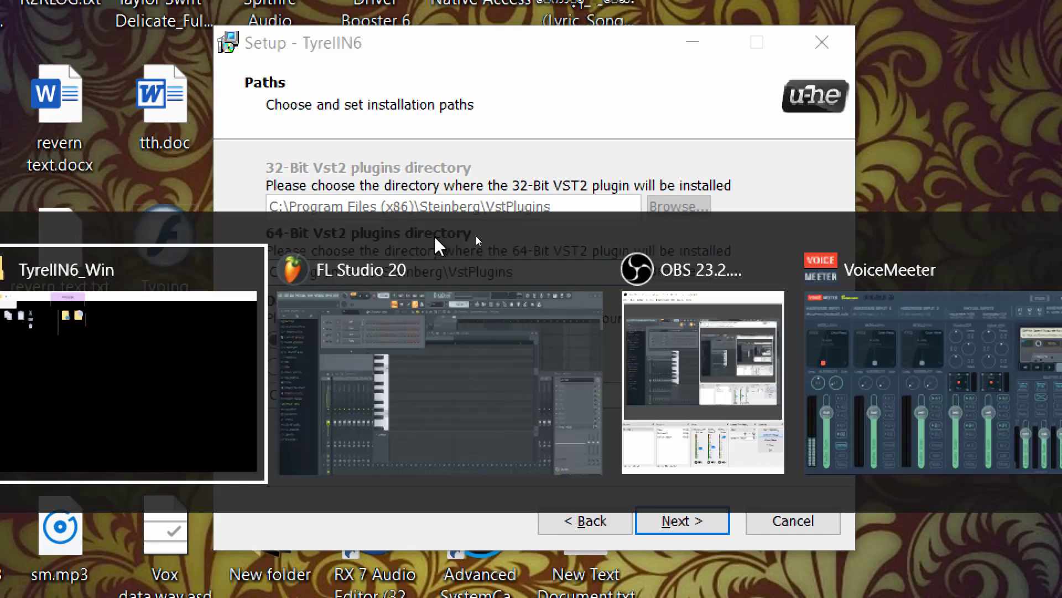
key(alt+Tab)
key(alt+Tab)
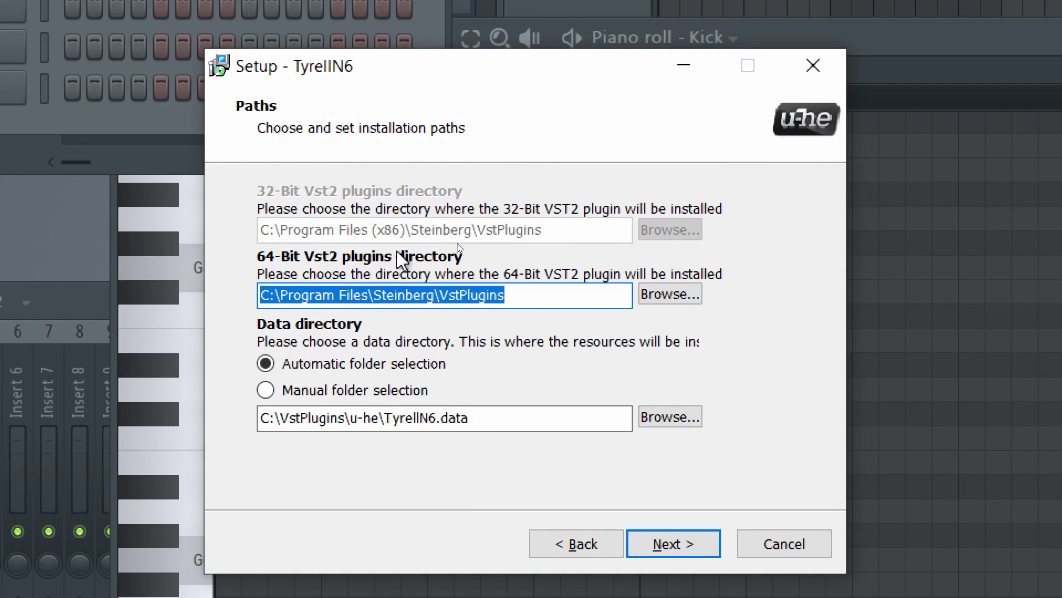
click(518, 295)
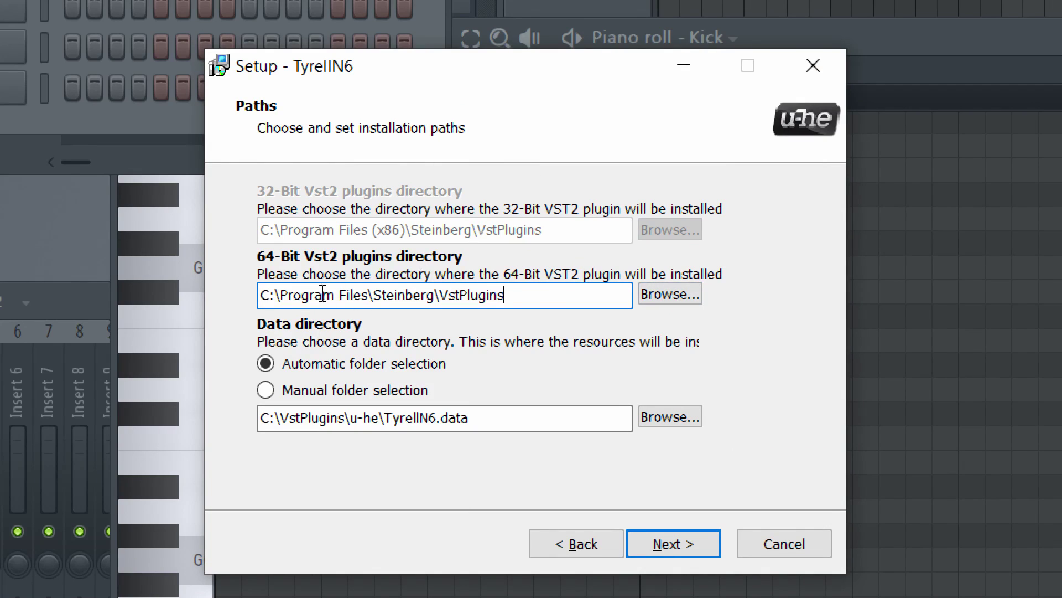
click(665, 293)
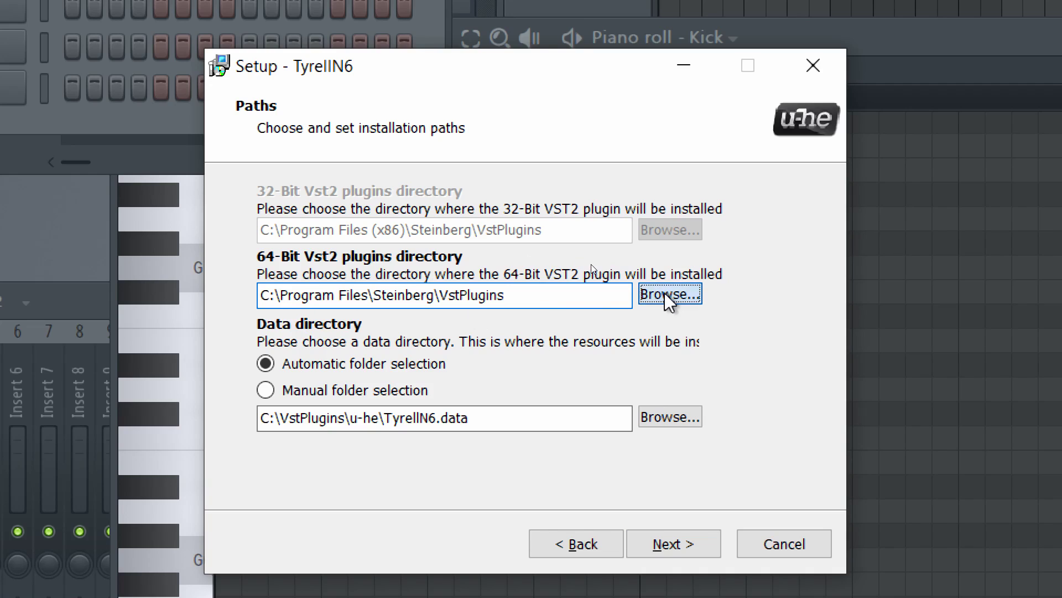
drag(552, 152, 458, 86)
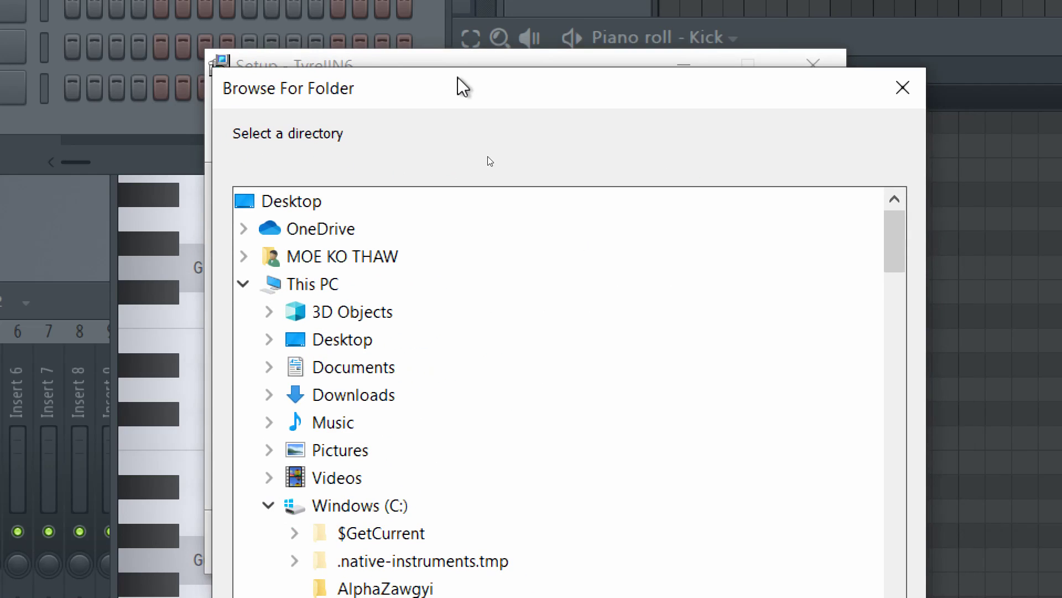
drag(768, 93, 766, 67)
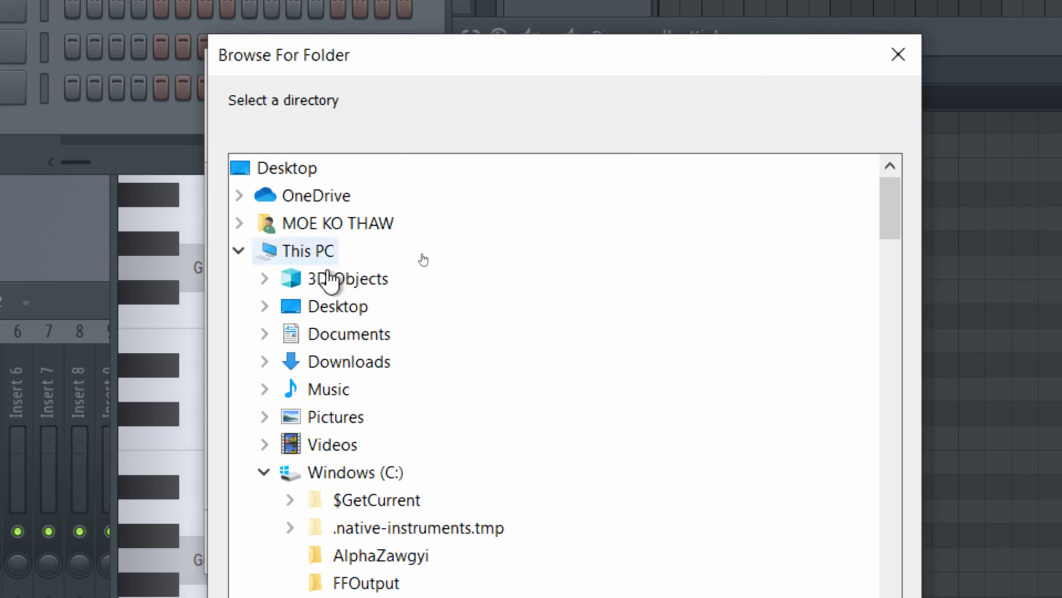
- Navigate the folder tree to Downloaded Plugins on New Volume (E:), collapsing the Documents, Program Files and Windows (C:) branches
double_click(341, 335)
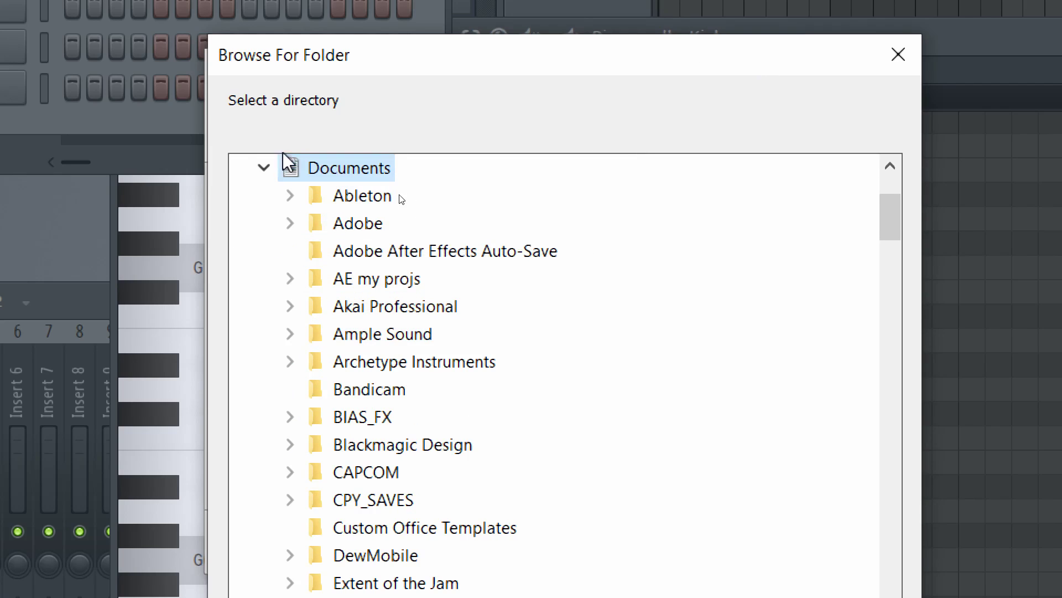
click(263, 168)
scroll(396, 381, down, 2)
scroll(397, 379, down, 12)
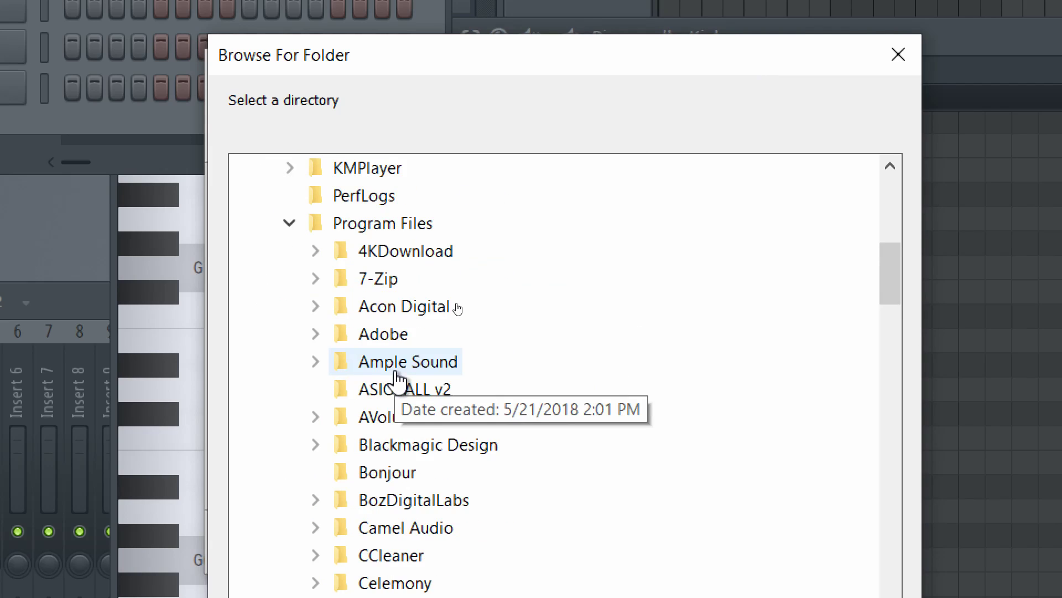
scroll(407, 374, up, 15)
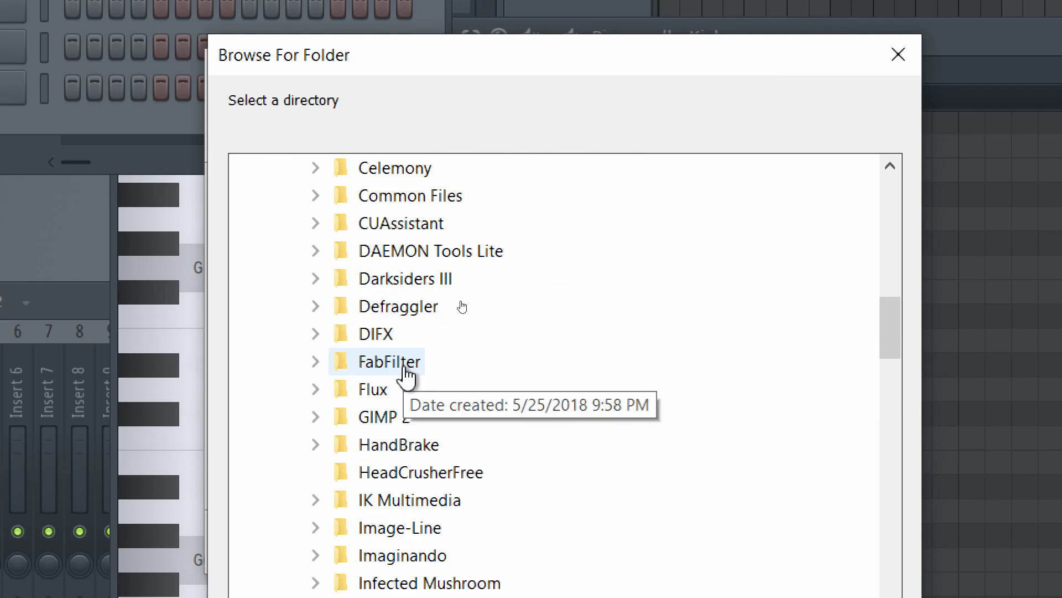
click(288, 472)
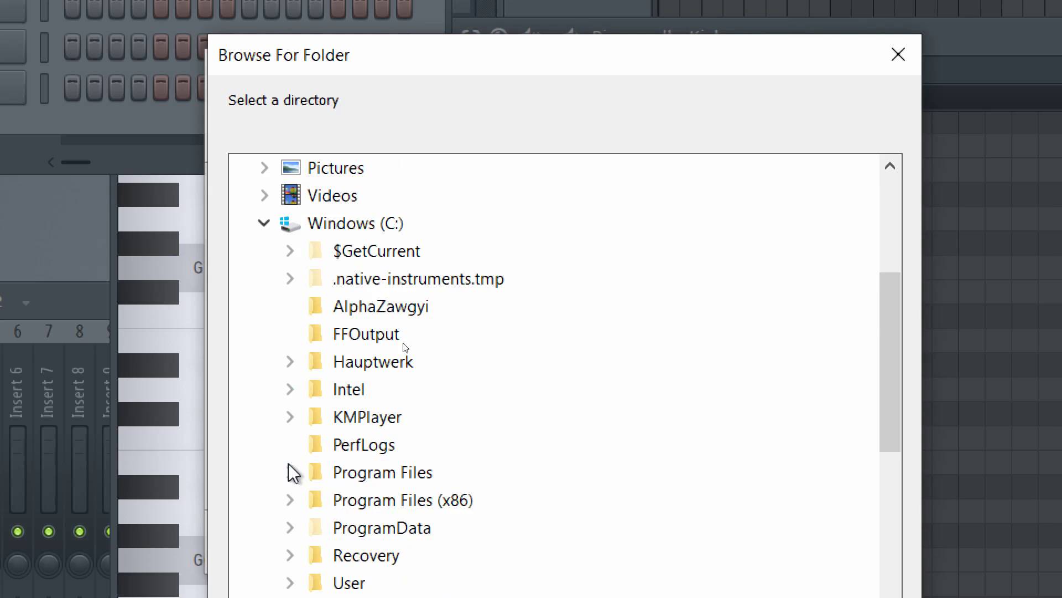
click(264, 223)
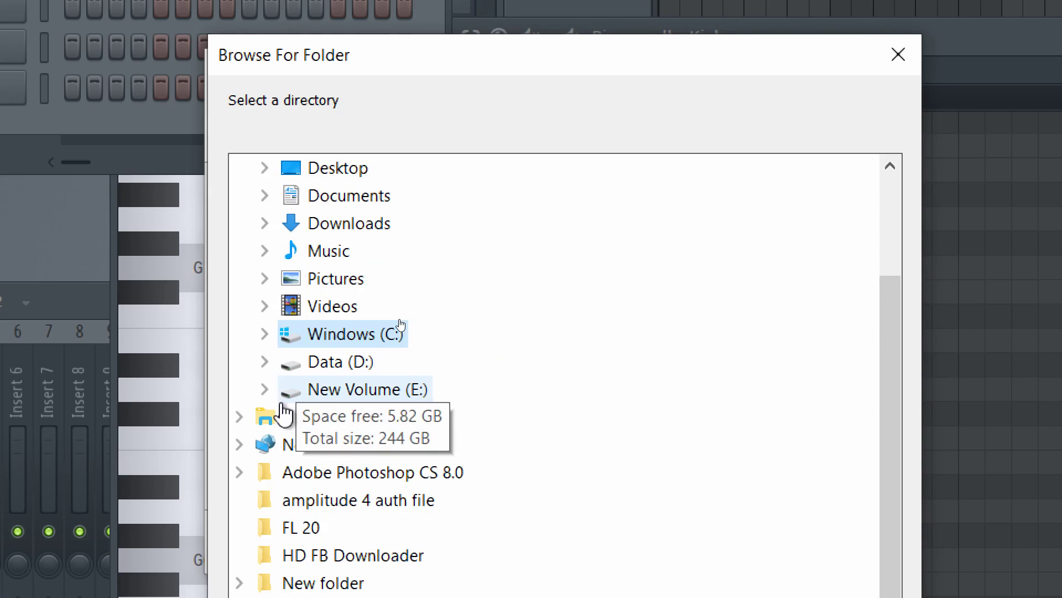
click(264, 389)
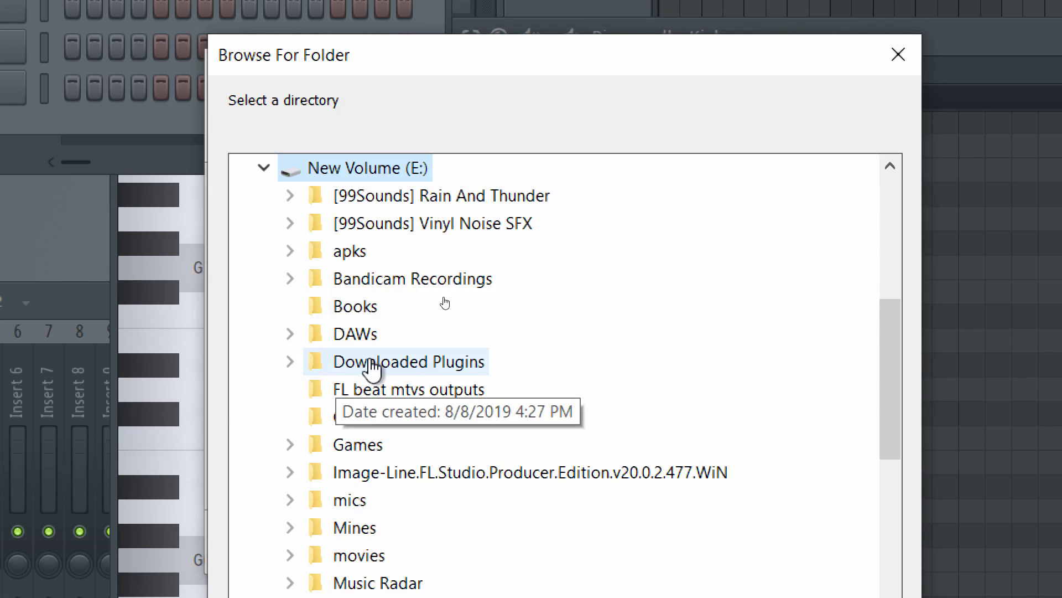
double_click(373, 362)
scroll(372, 371, down, 1)
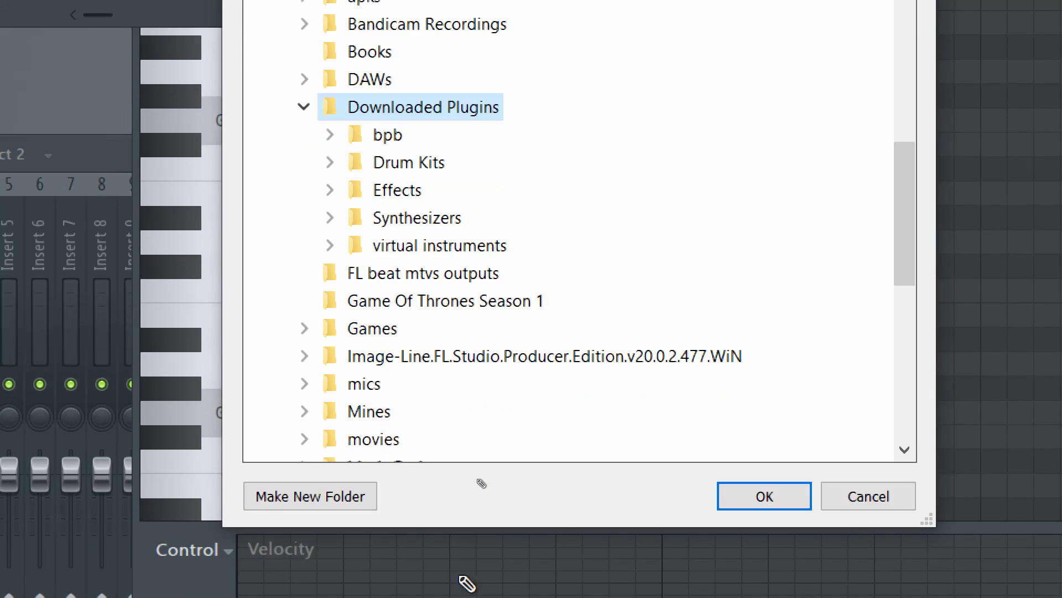
- Create a folder named "To use" inside Downloaded Plugins and set it as the 64-bit VST2 plugins directory
click(336, 497)
text(T)
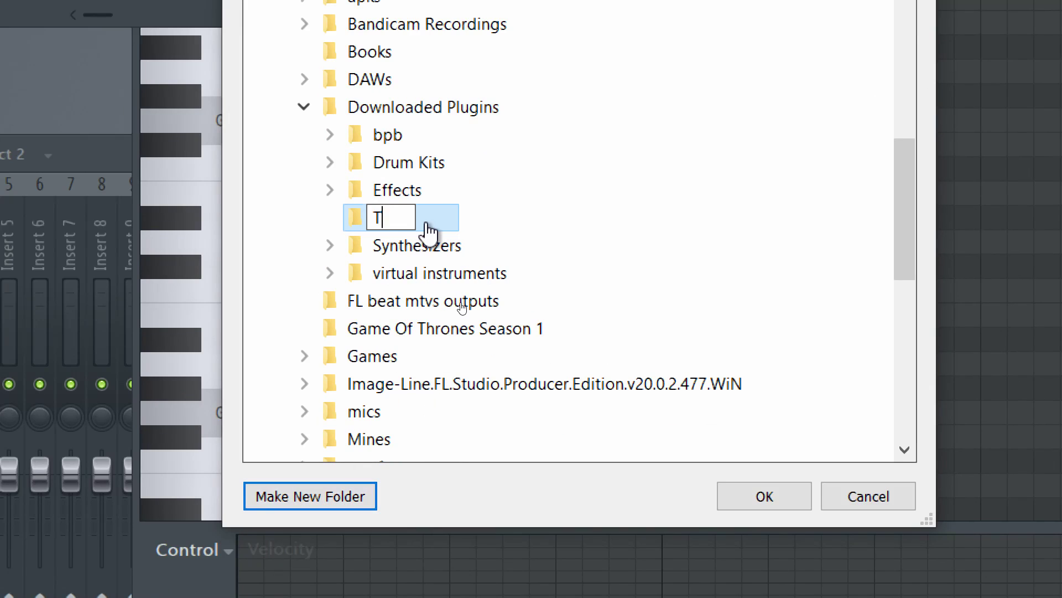
text(o use)
key(Escape)
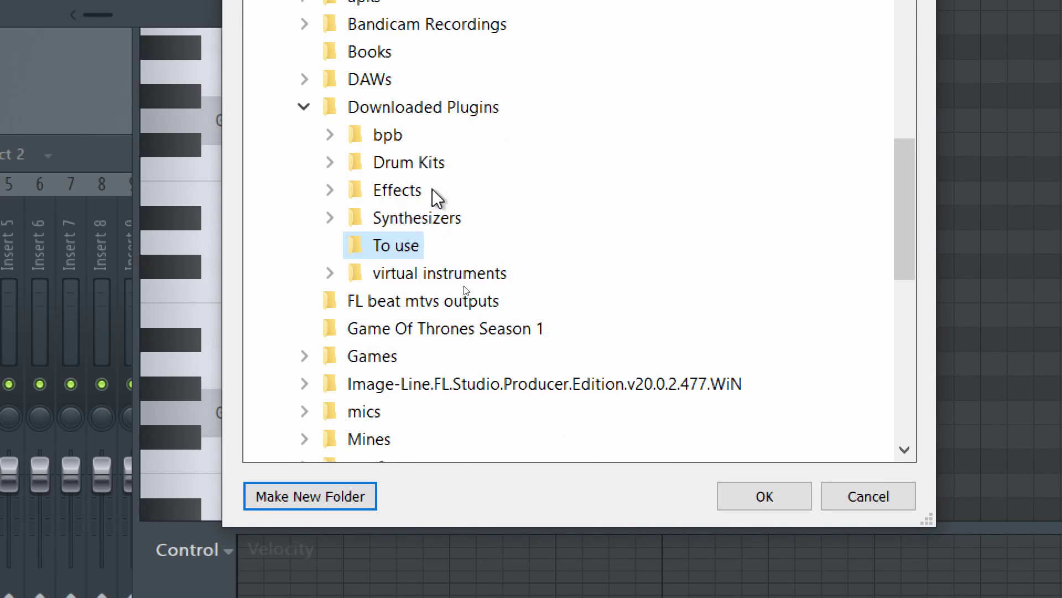
scroll(436, 202, up, 1)
click(782, 506)
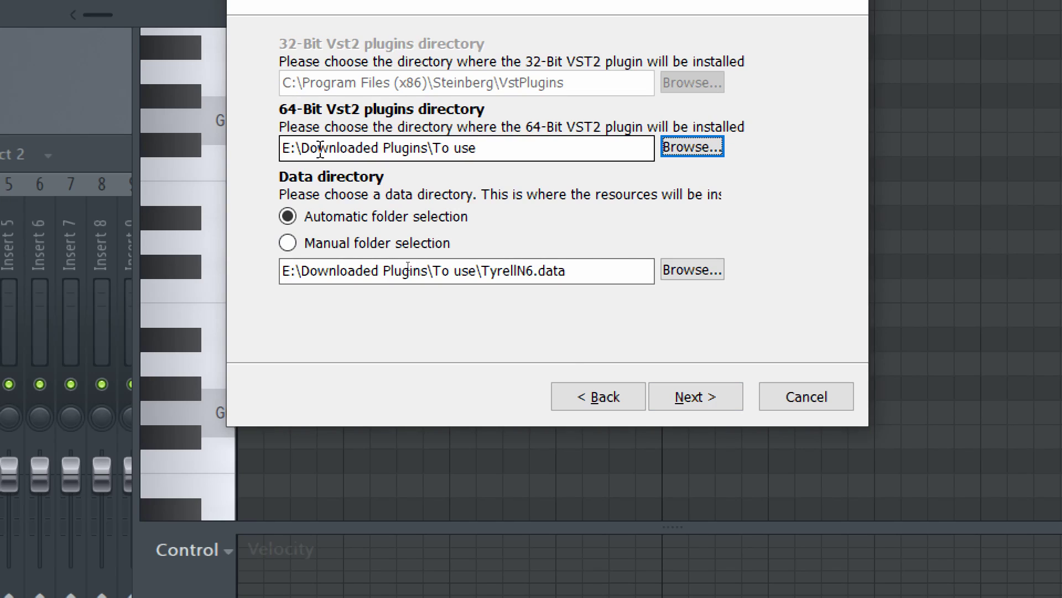
- Accept the installation paths, install TyrellN6, and finish the setup wizard
click(696, 403)
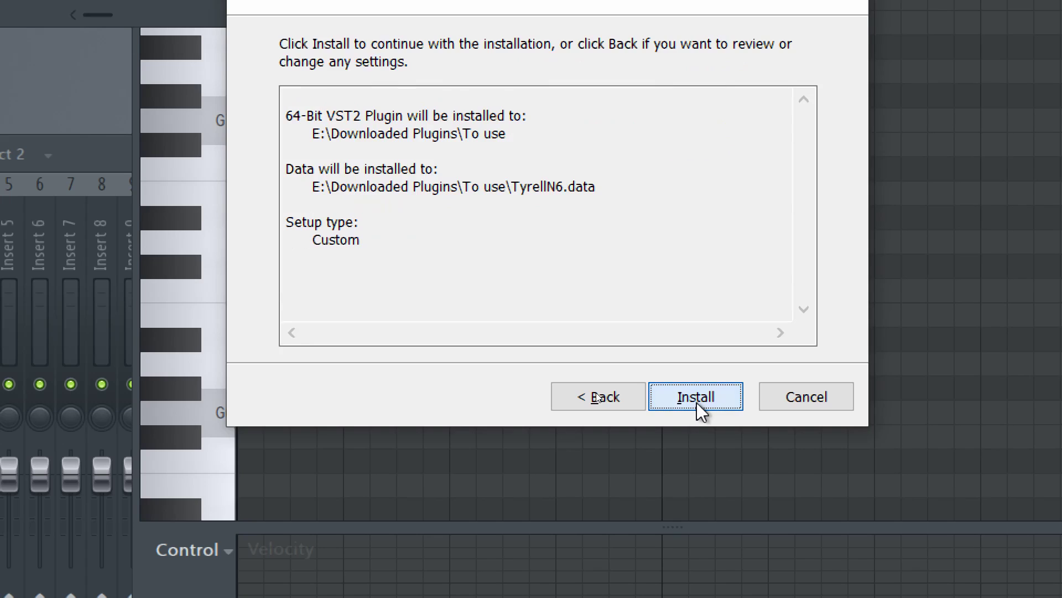
click(696, 403)
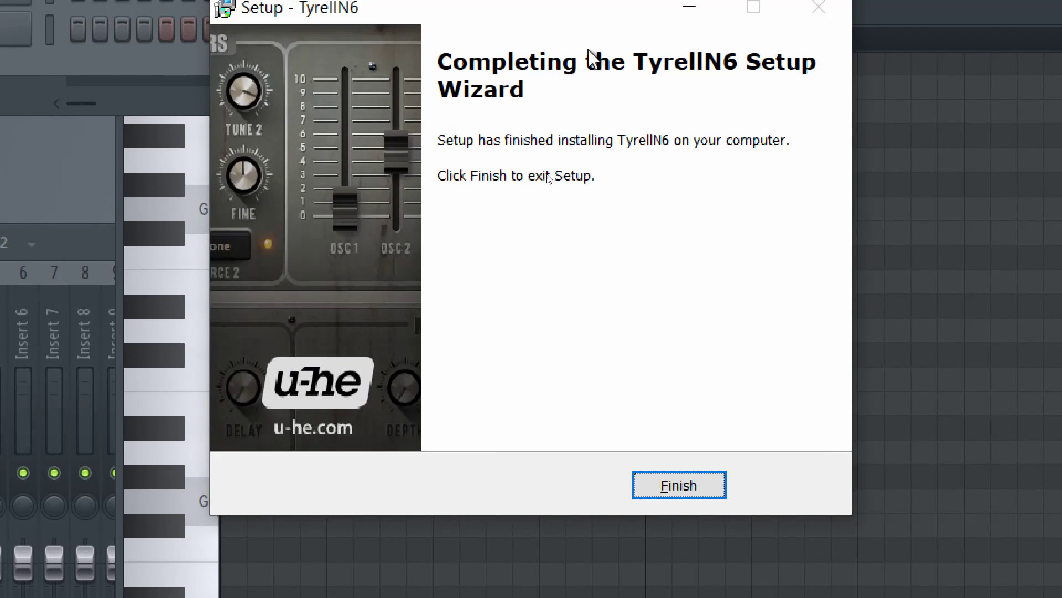
click(685, 479)
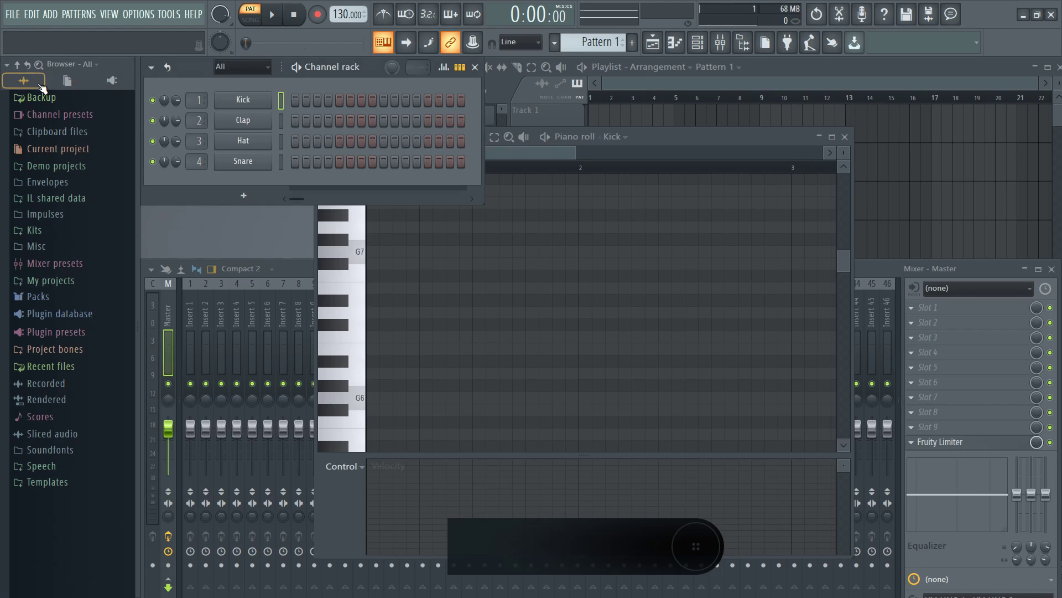
- Look through the FL Studio browser's All, Current project and Plugin database views
click(65, 82)
click(111, 80)
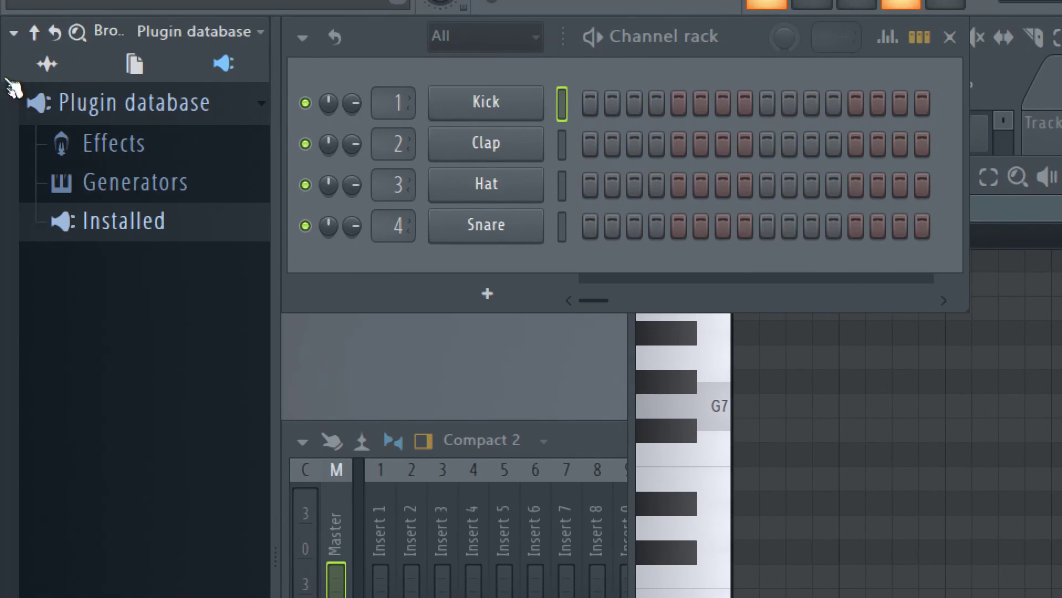
click(25, 82)
click(130, 64)
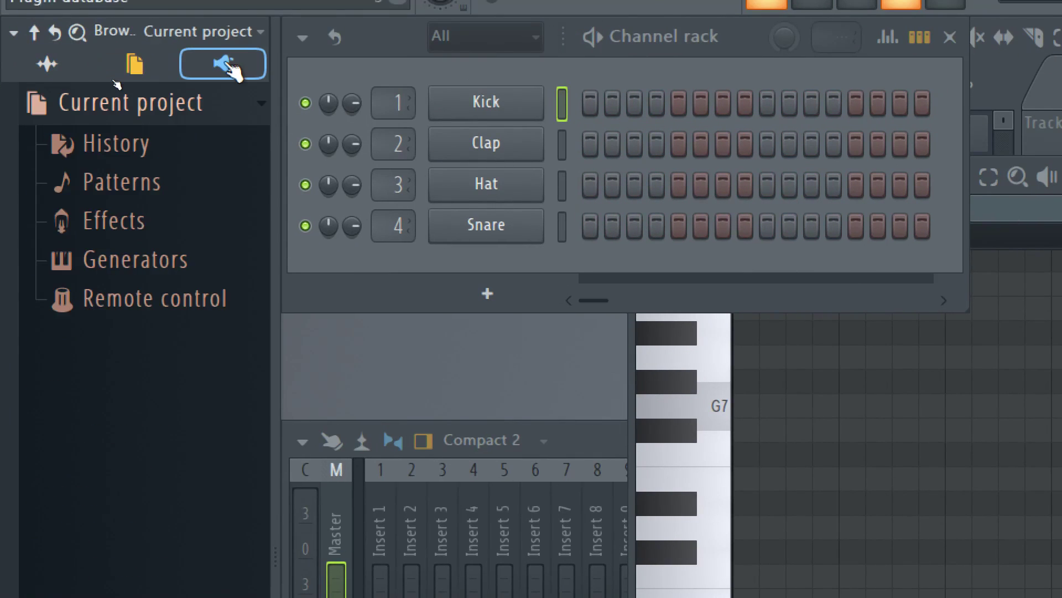
click(224, 64)
click(47, 64)
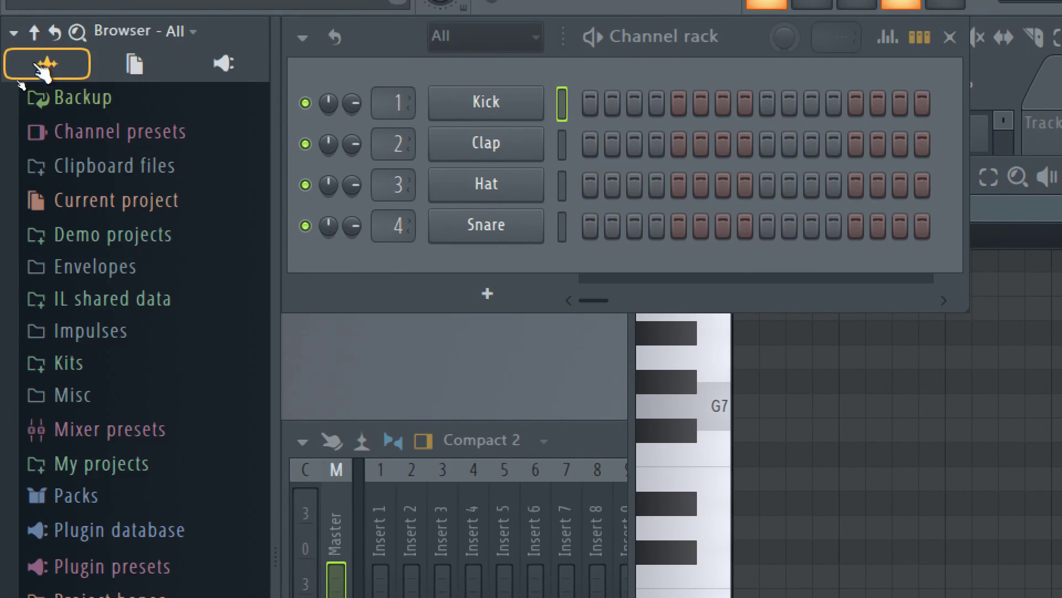
click(142, 530)
click(143, 531)
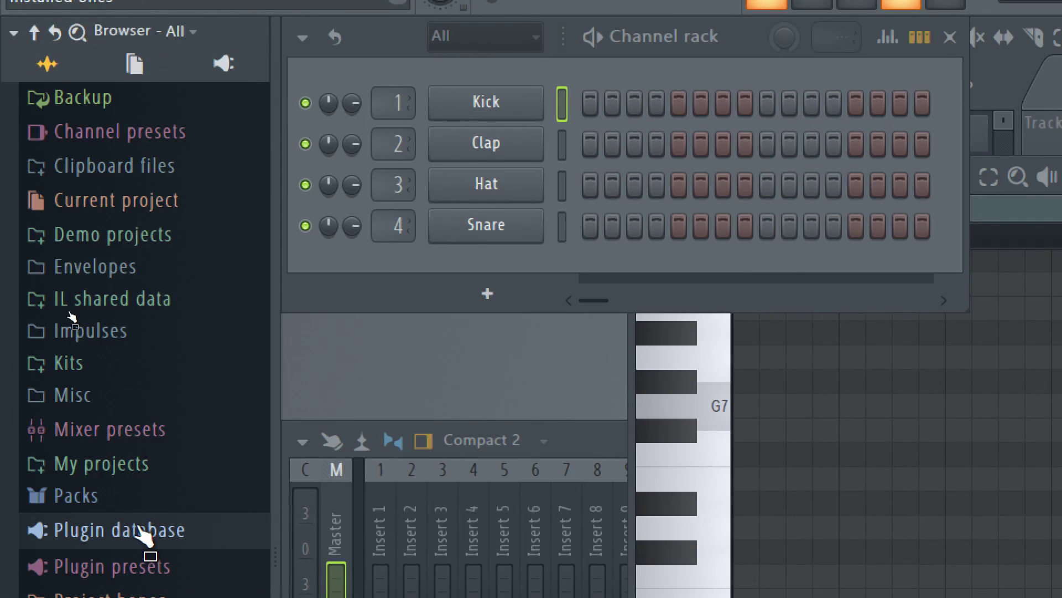
- Open the plugin manager from the browser's Plugin database and reposition its window
click(225, 63)
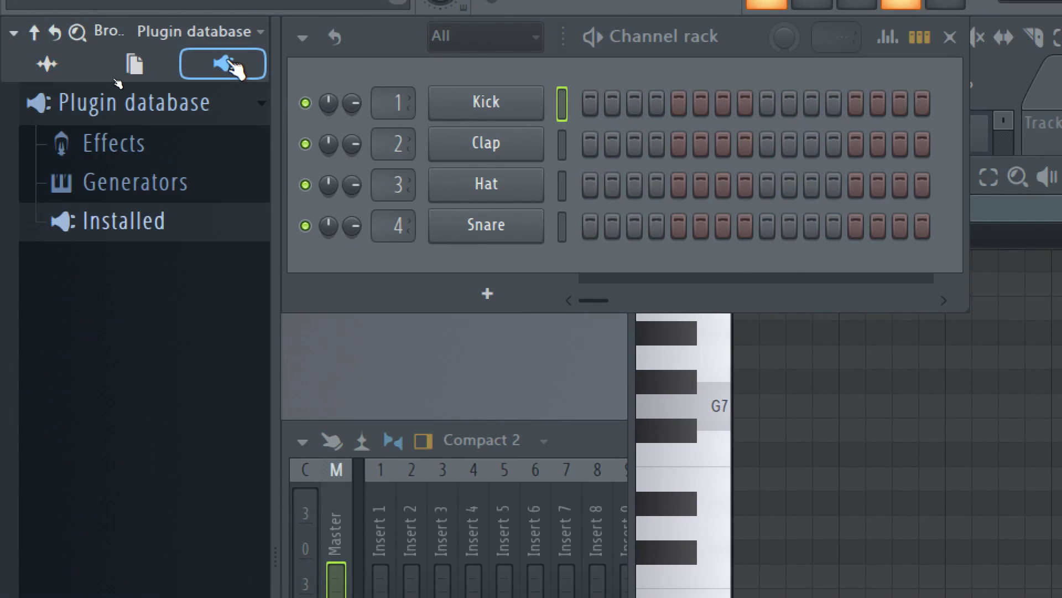
right_click(196, 105)
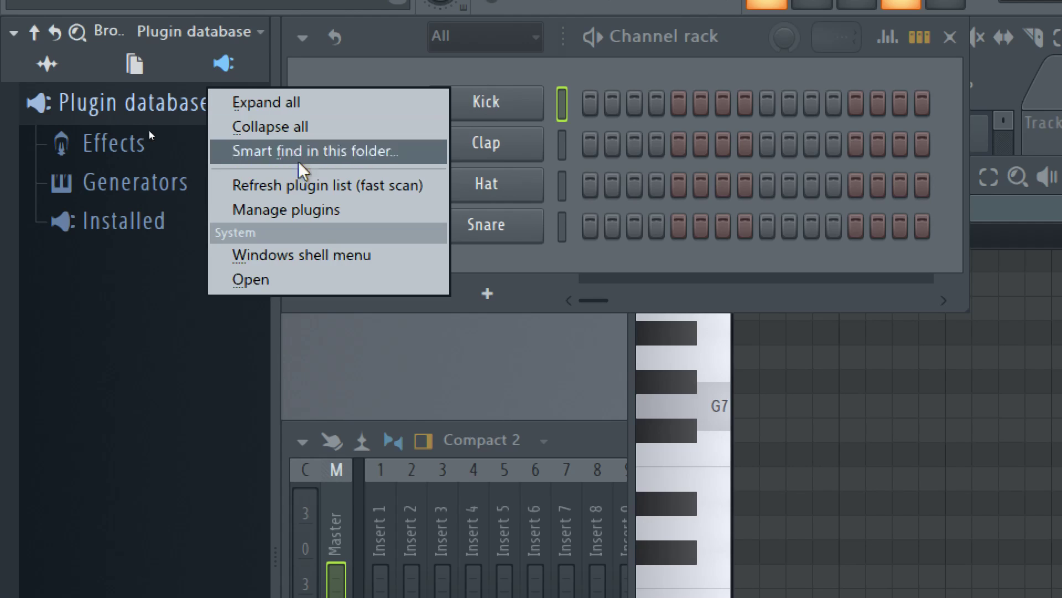
click(306, 211)
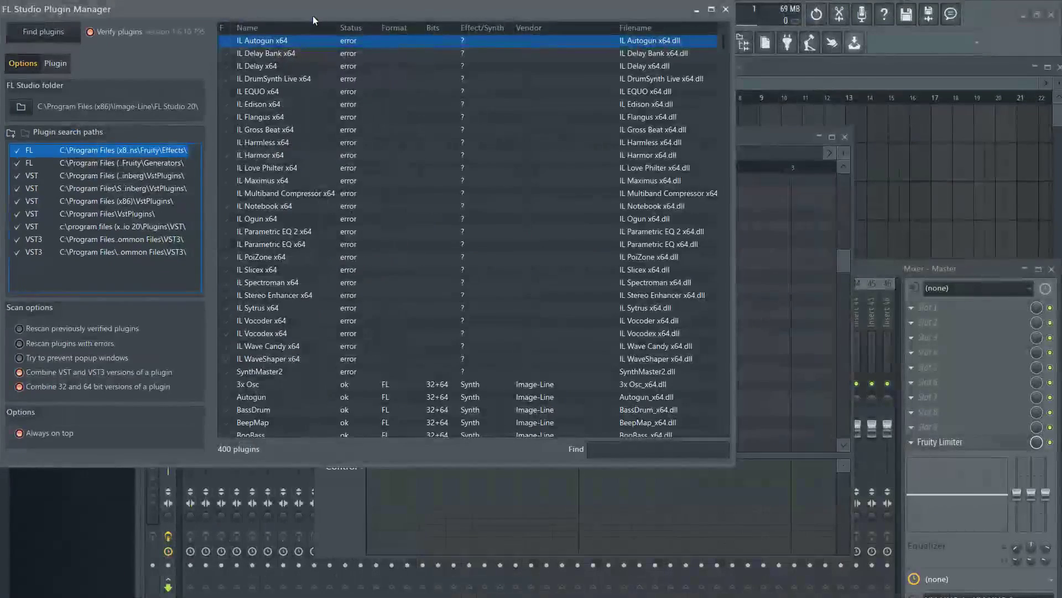
drag(313, 16, 447, 71)
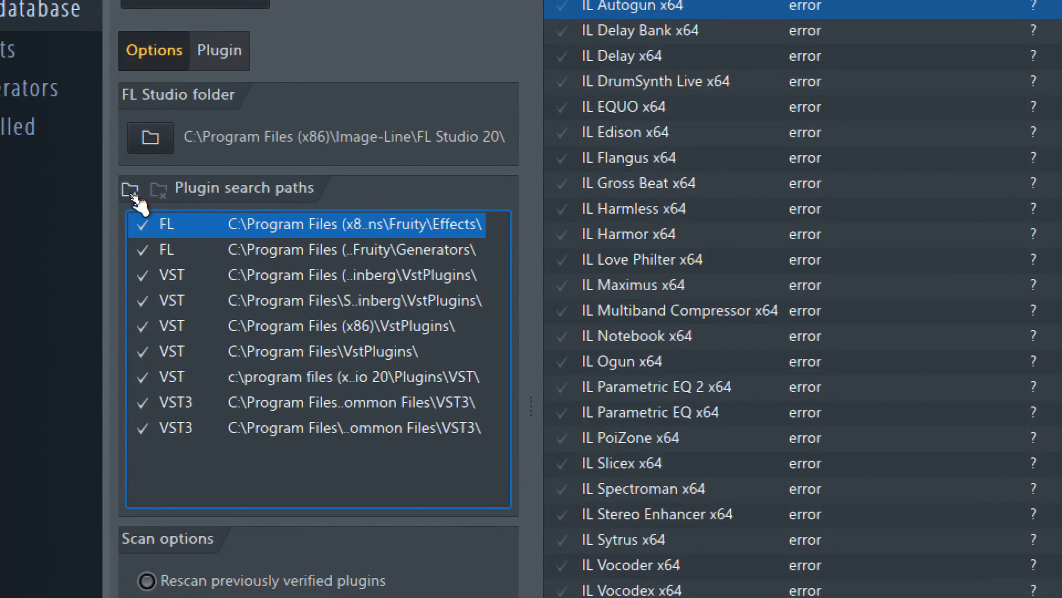
- Add E:\Downloaded Plugins\To use to the plugin search paths and scan for plugins
click(131, 191)
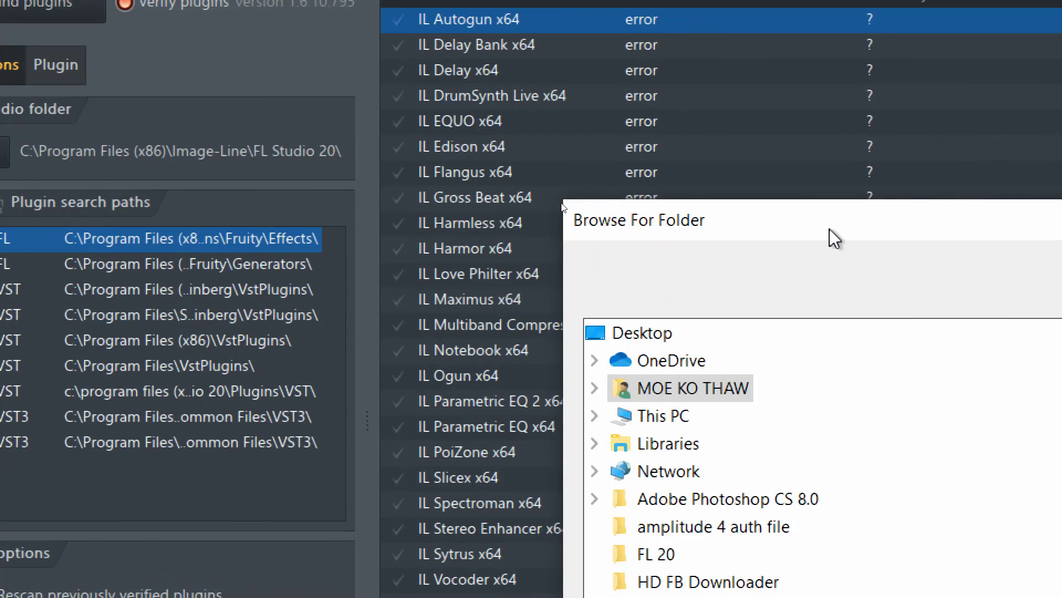
drag(994, 223, 572, 67)
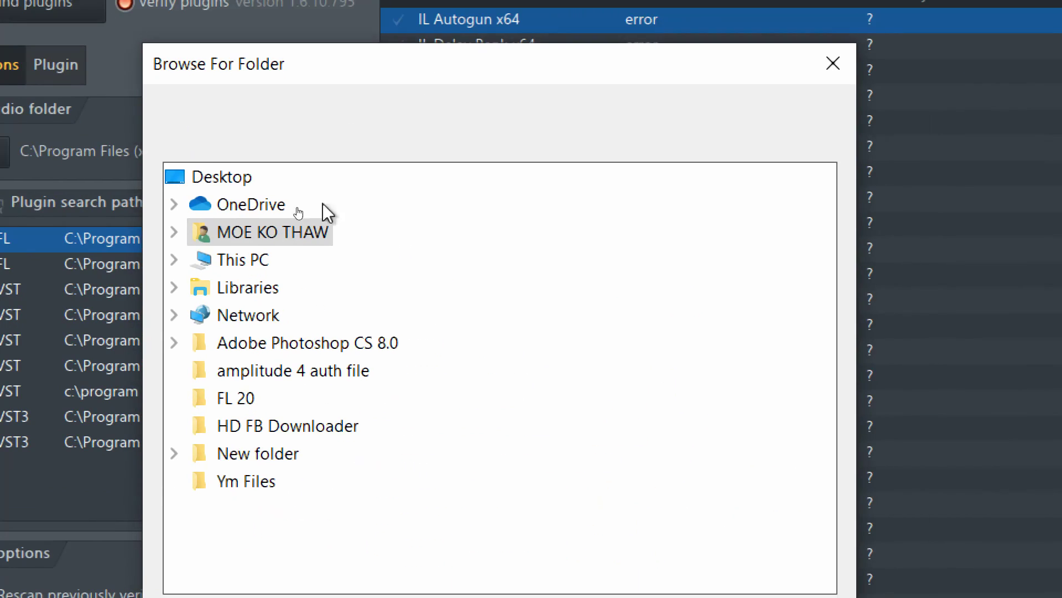
click(175, 261)
scroll(249, 410, down, 2)
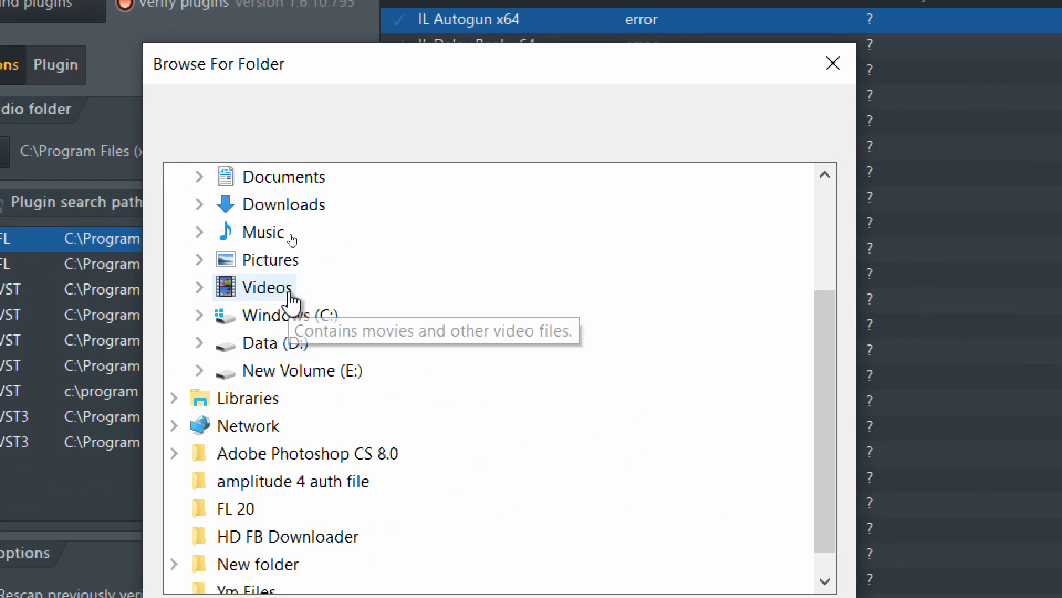
click(199, 370)
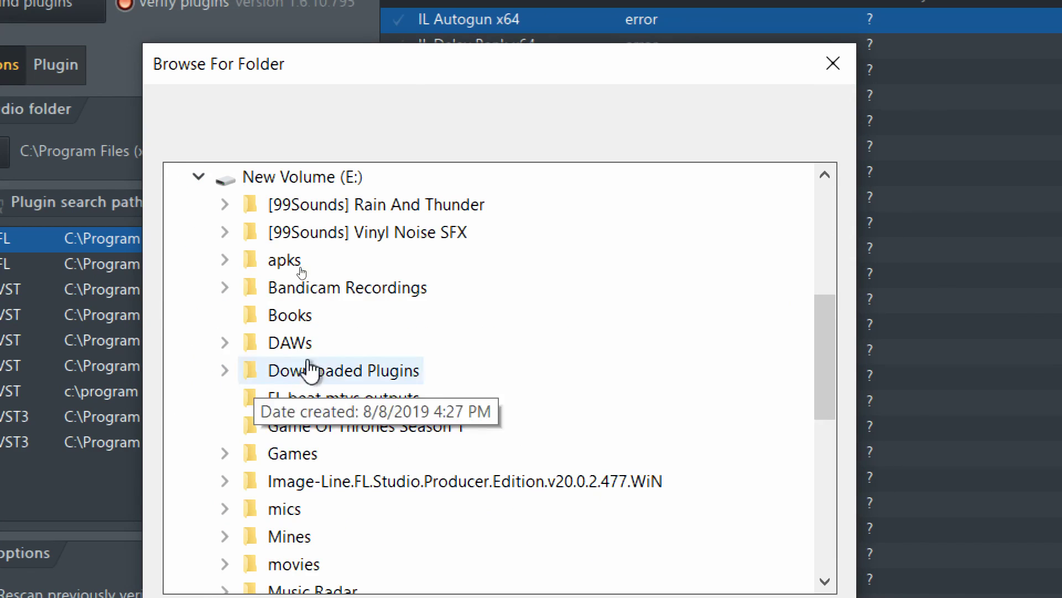
double_click(326, 370)
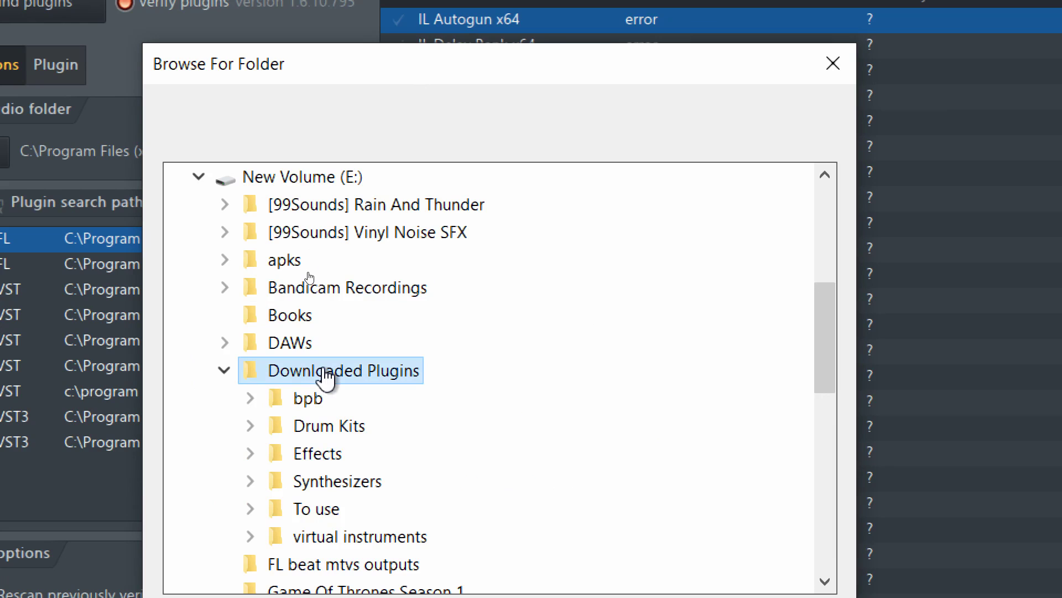
scroll(324, 371, down, 1)
double_click(314, 430)
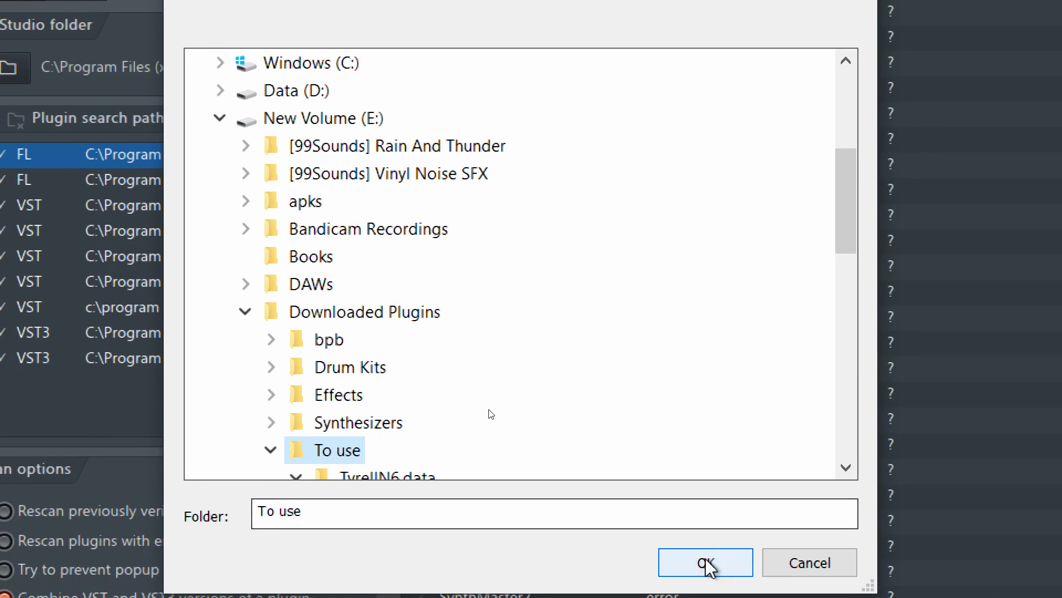
click(706, 562)
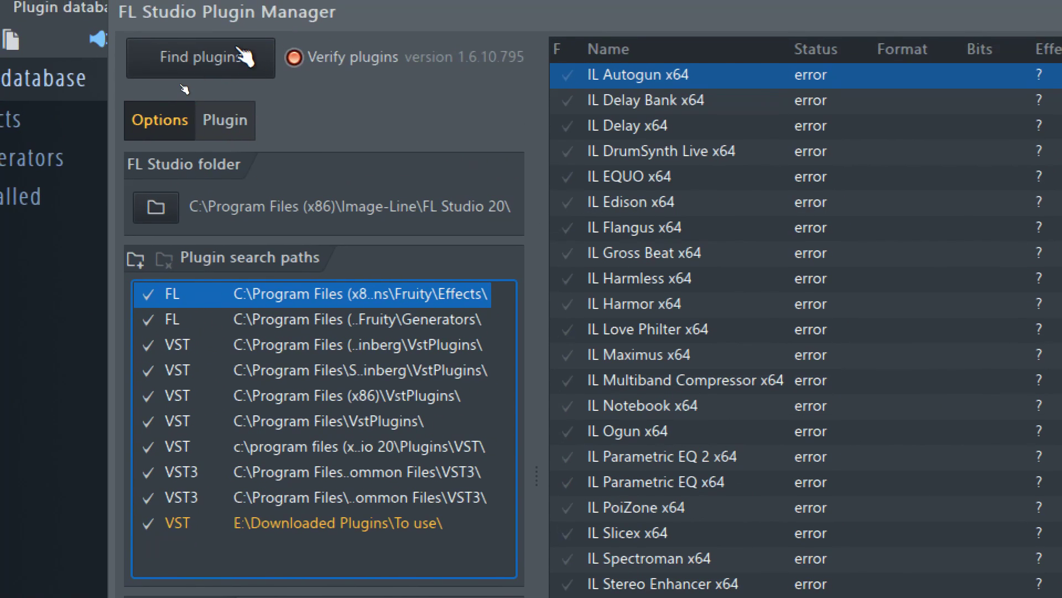
click(241, 52)
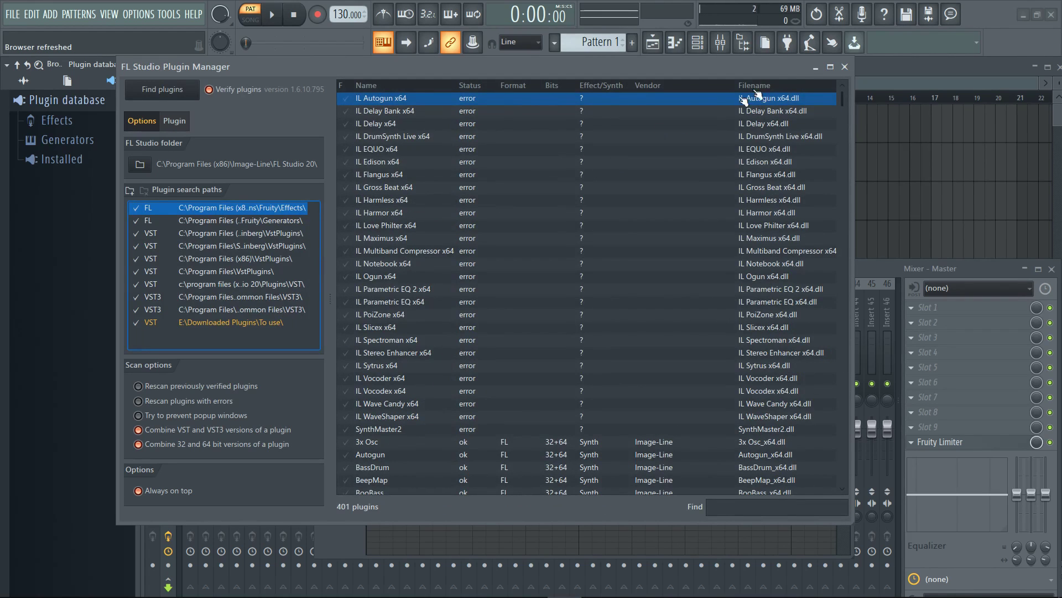
- Close the plugin manager and expand the New folder under Installed Generators in the Plugin database
click(844, 67)
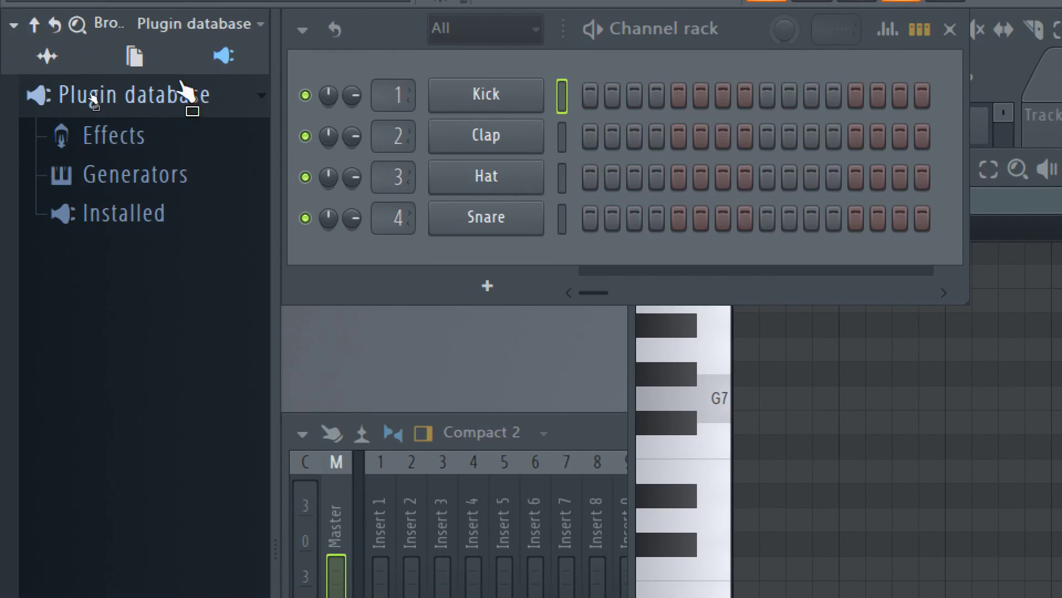
click(186, 93)
click(199, 97)
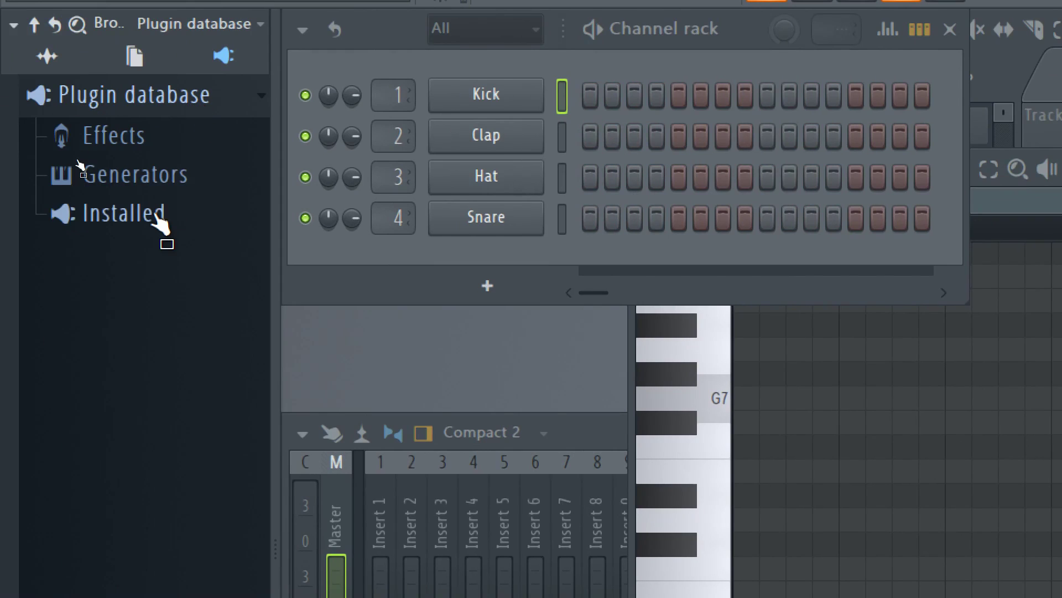
click(159, 216)
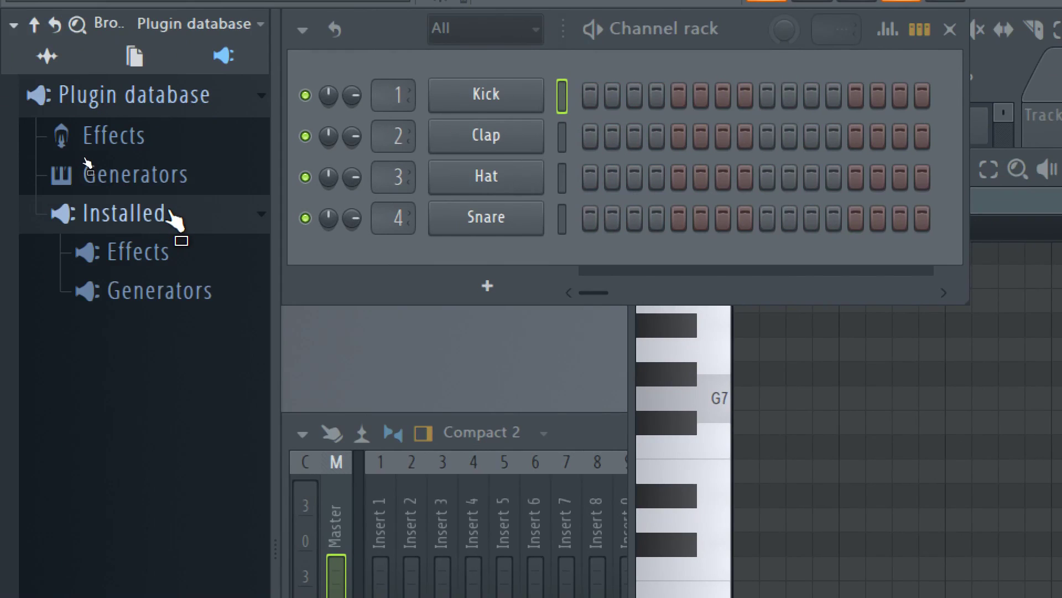
click(196, 304)
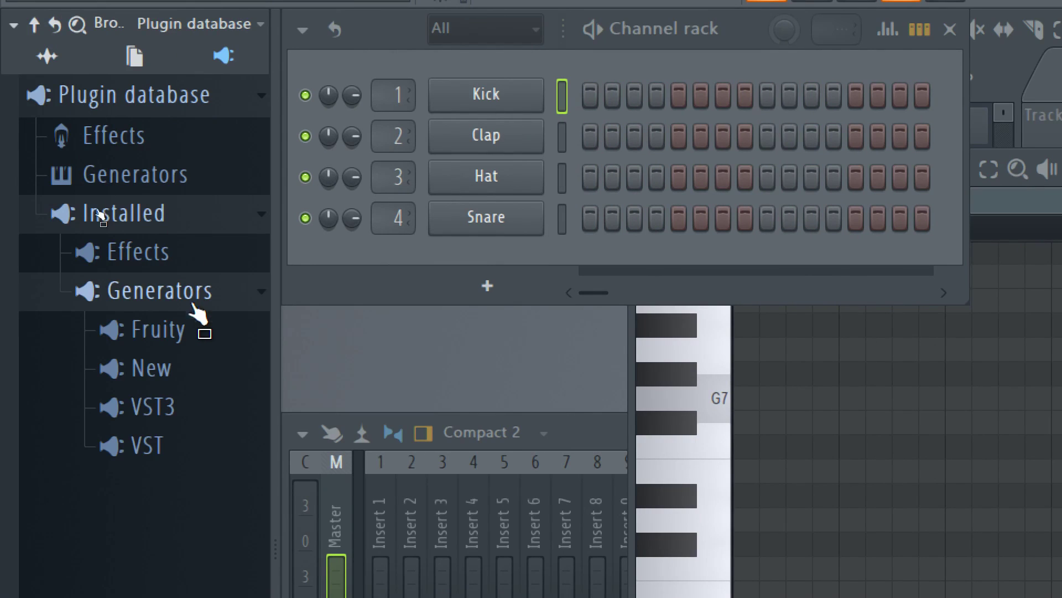
click(211, 373)
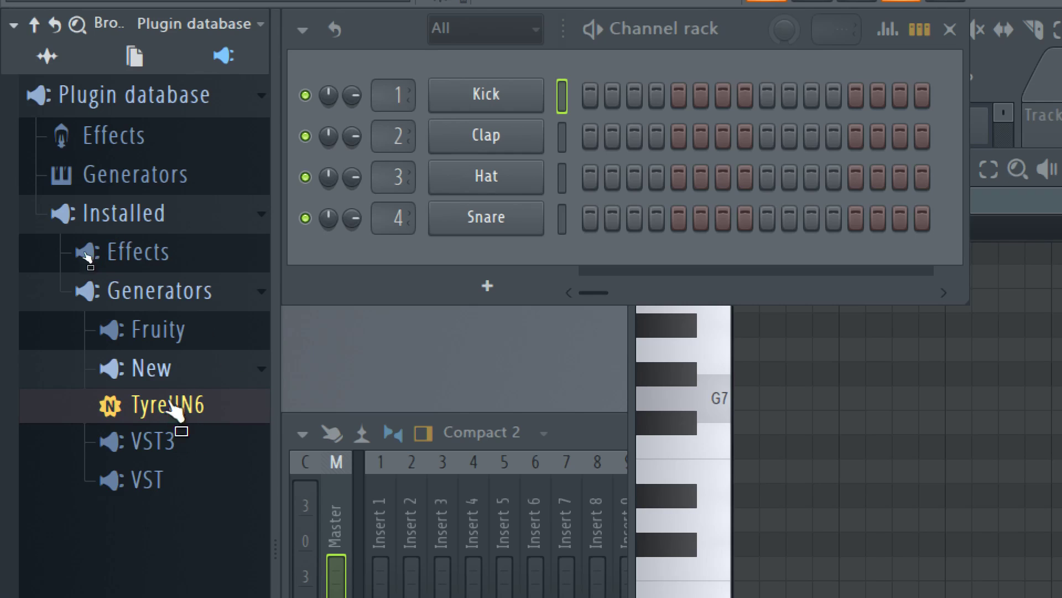
- Expand the VST folder under Installed Generators and look through its plugin list for TyrellN6
click(180, 487)
scroll(180, 487, down, 3)
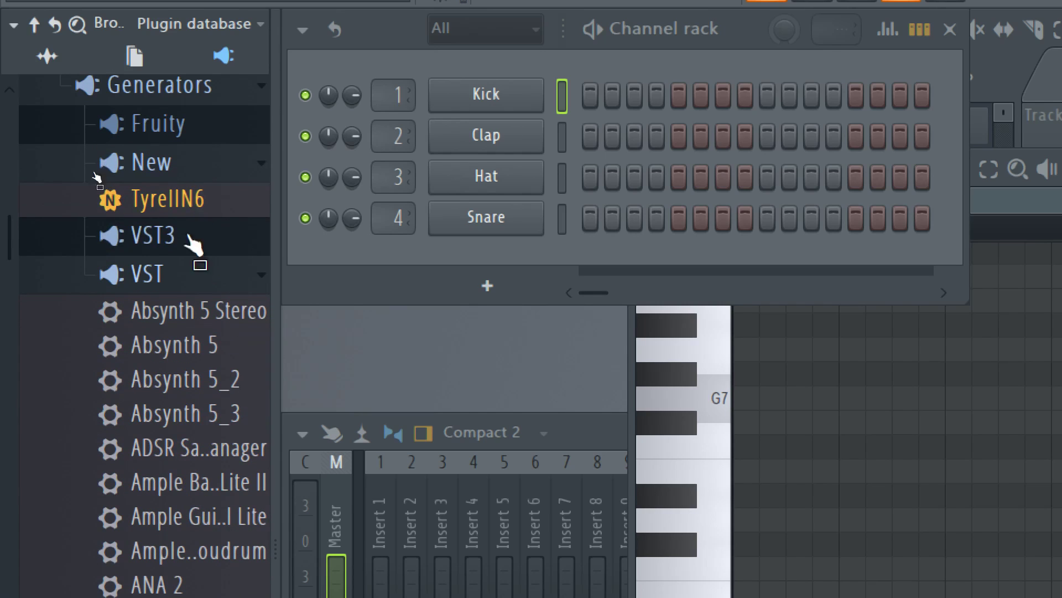
scroll(219, 407, down, 15)
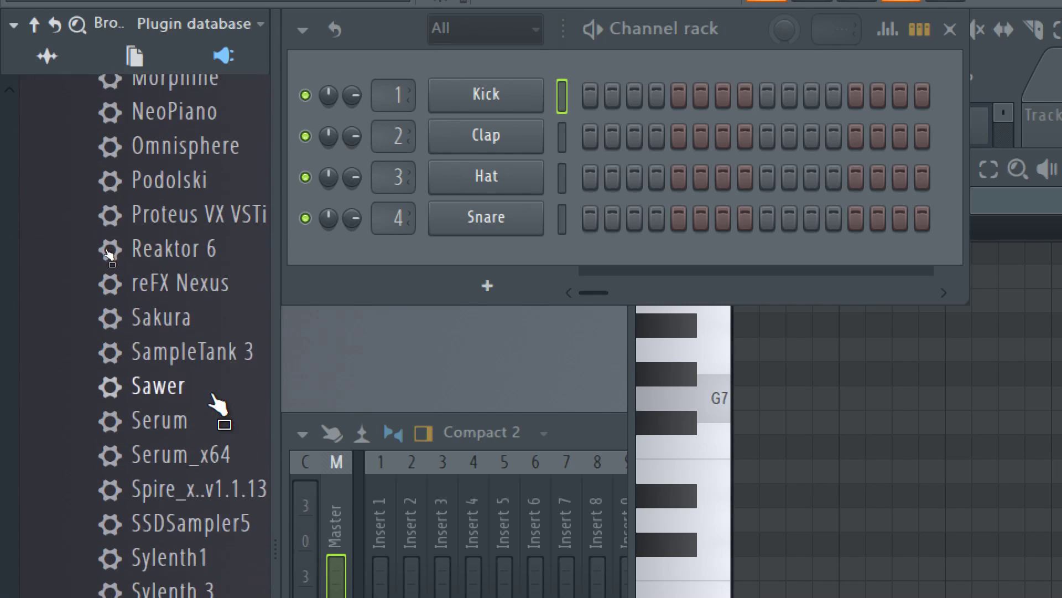
scroll(178, 474, up, 9)
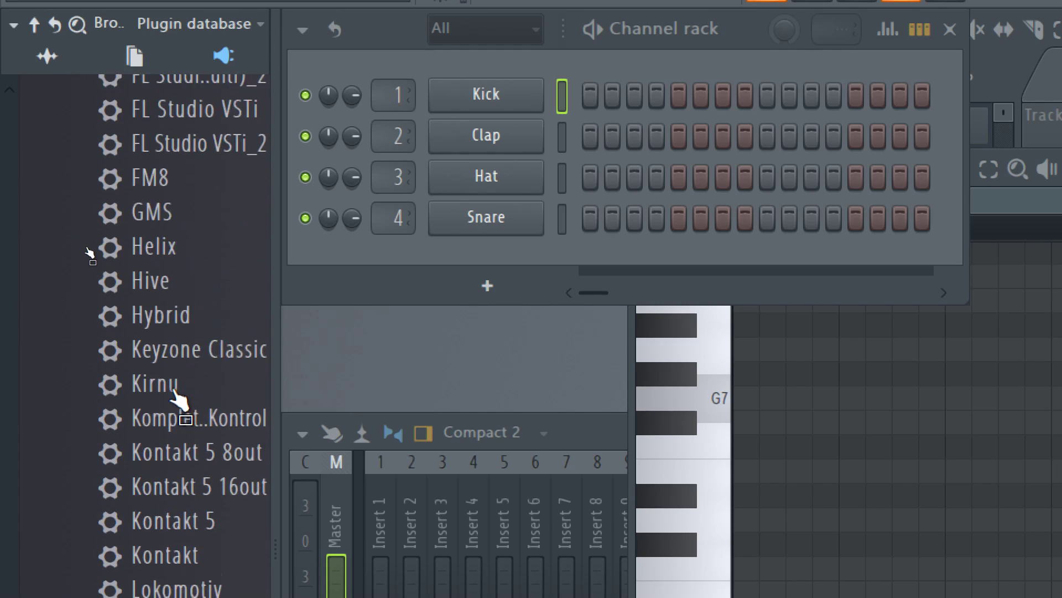
scroll(178, 403, down, 9)
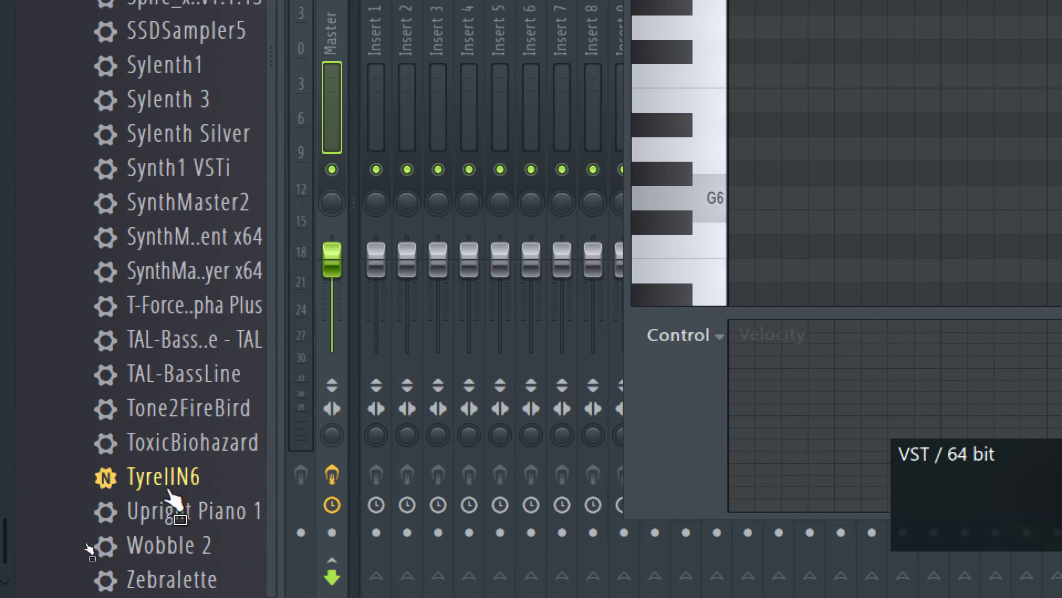
scroll(188, 487, up, 15)
scroll(188, 487, up, 3)
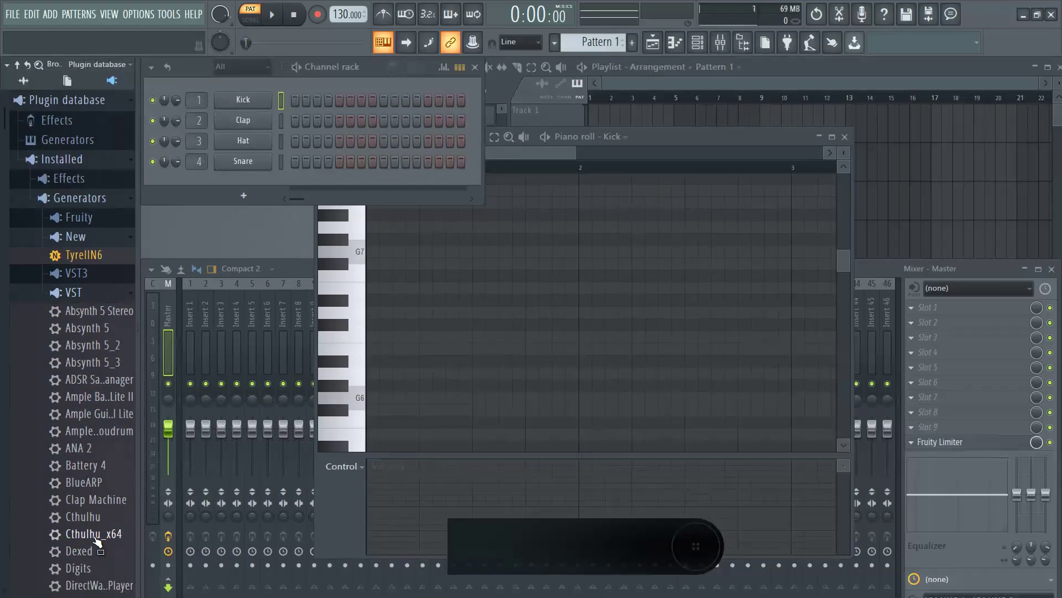
- Collapse the VST folder under Installed Generators and keep the New folder expanded
click(75, 237)
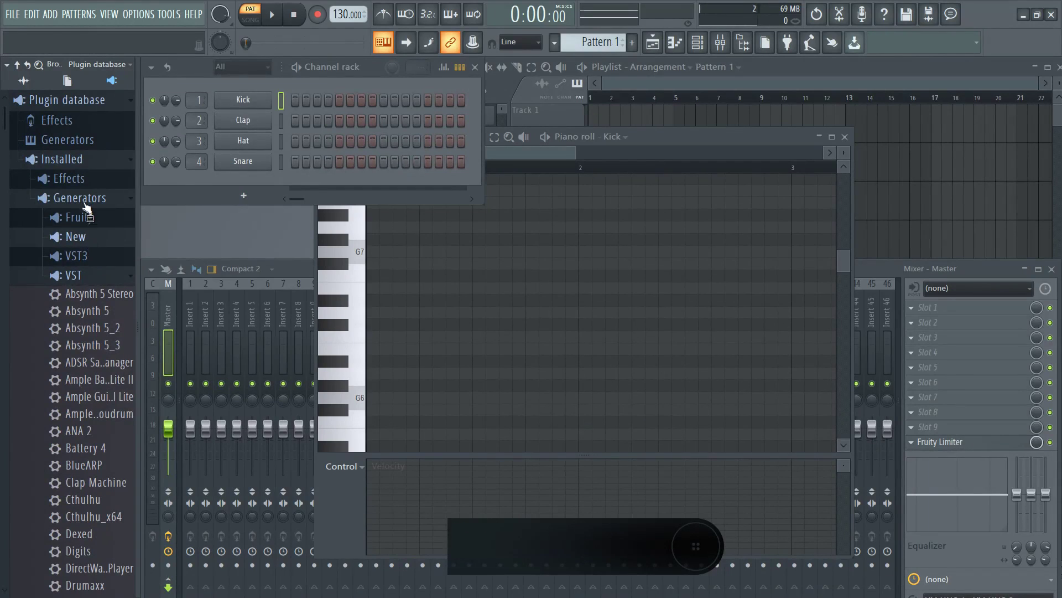
click(83, 200)
click(86, 202)
click(93, 275)
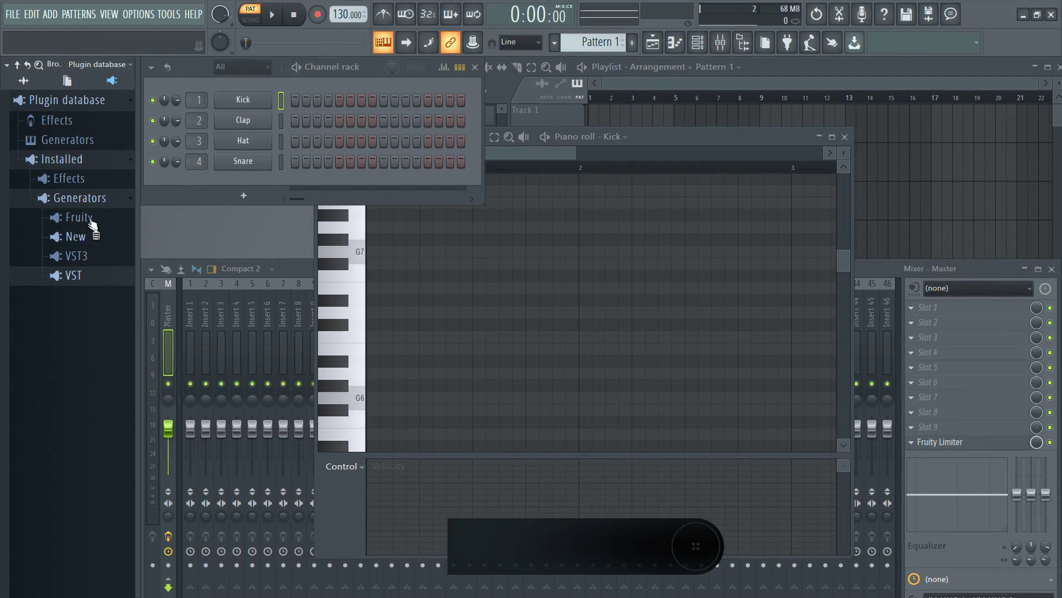
click(83, 237)
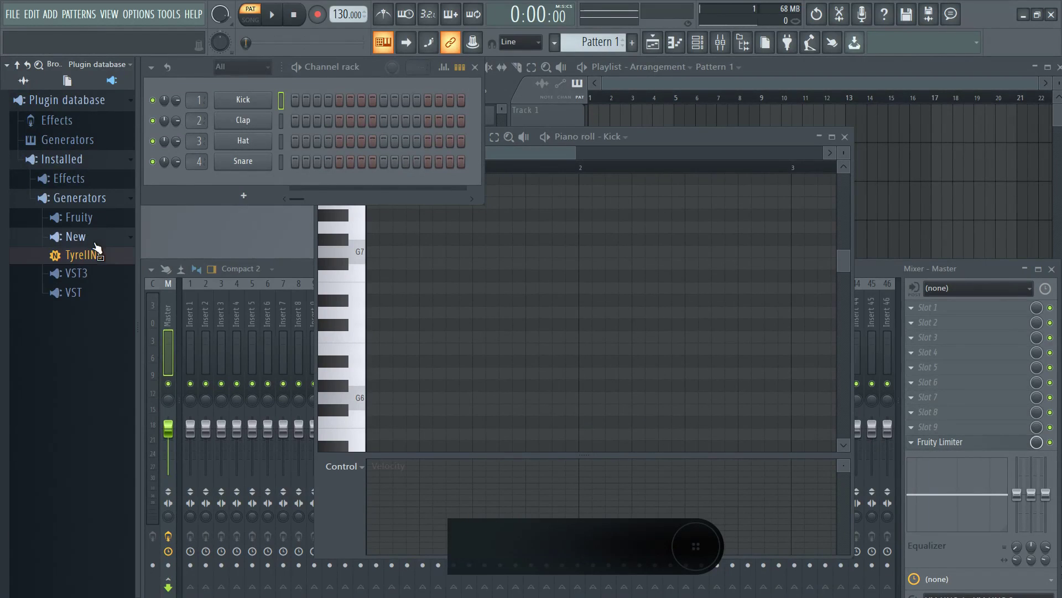
- Load TyrellN6 from the New folder as a channel in the channel rack, play a few test notes, and close its window
drag(91, 255, 243, 178)
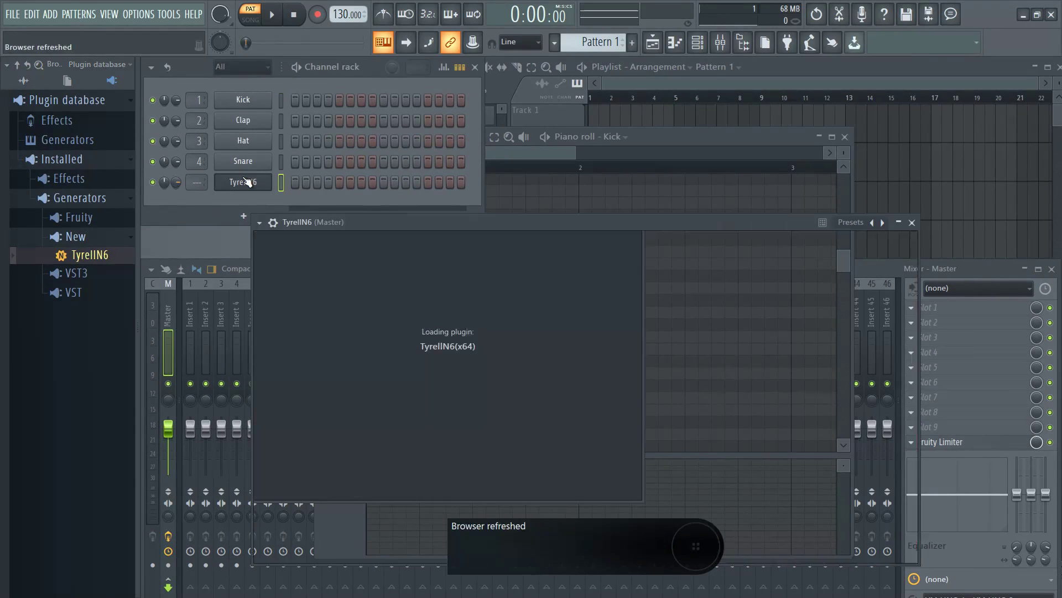
drag(387, 218, 380, 202)
key(e)
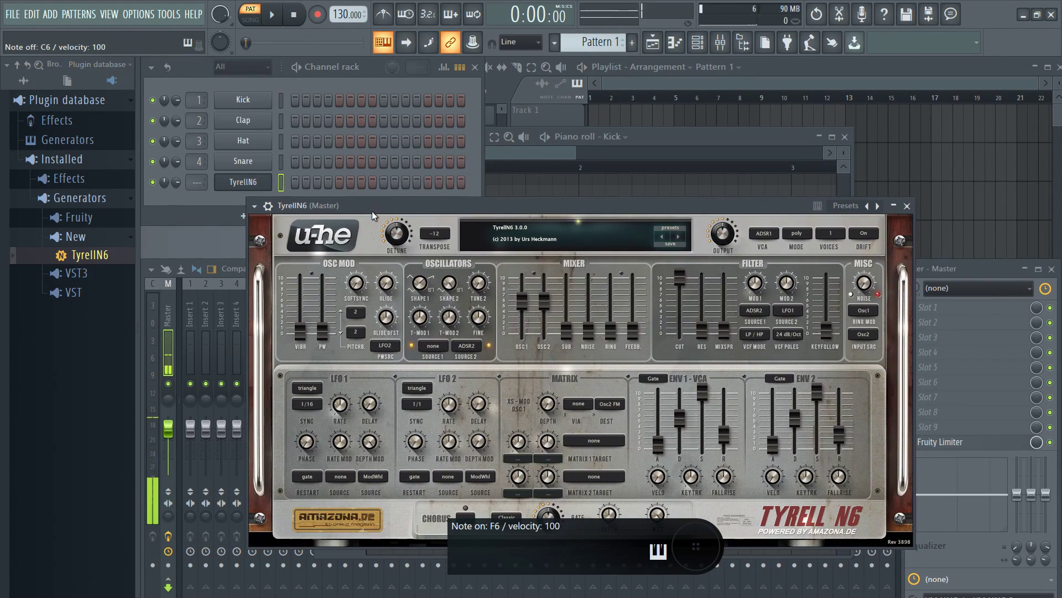
key(t)
key(i)
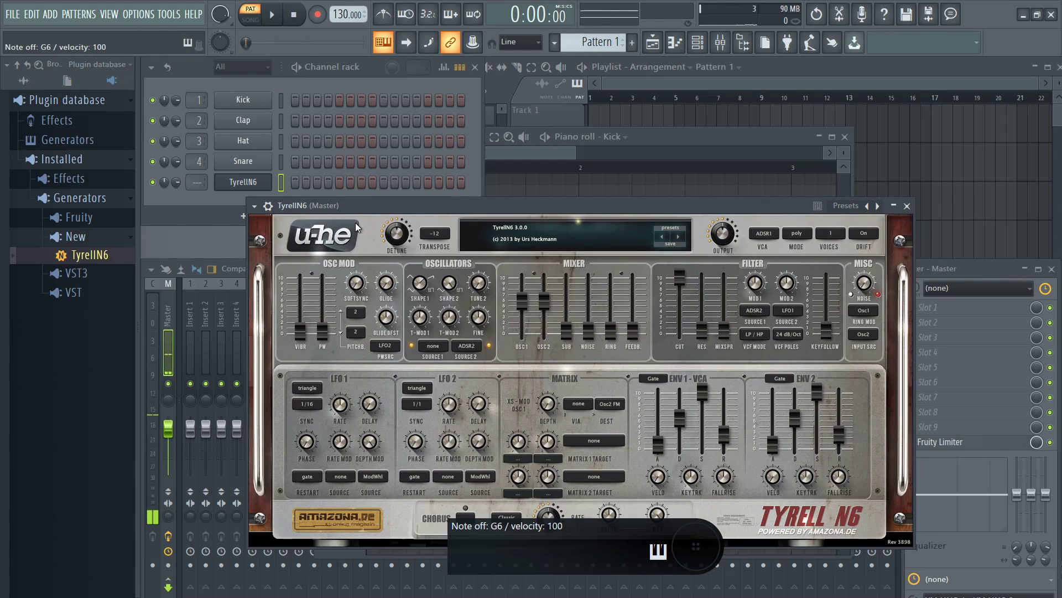
click(908, 206)
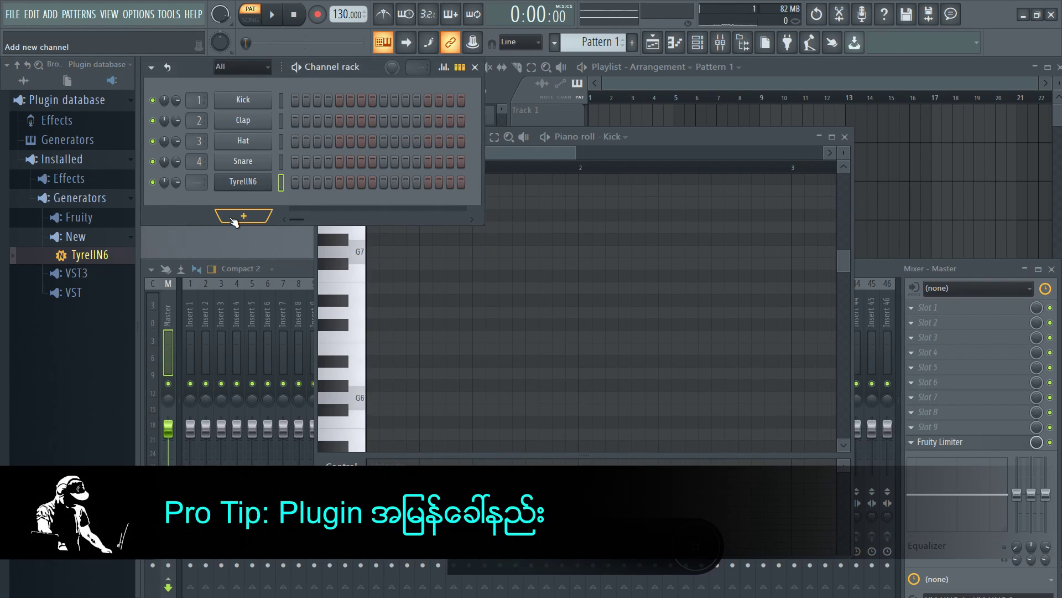
- Look through the generators offered for adding a new channel, including the TyrellN6(x64) entry
click(235, 220)
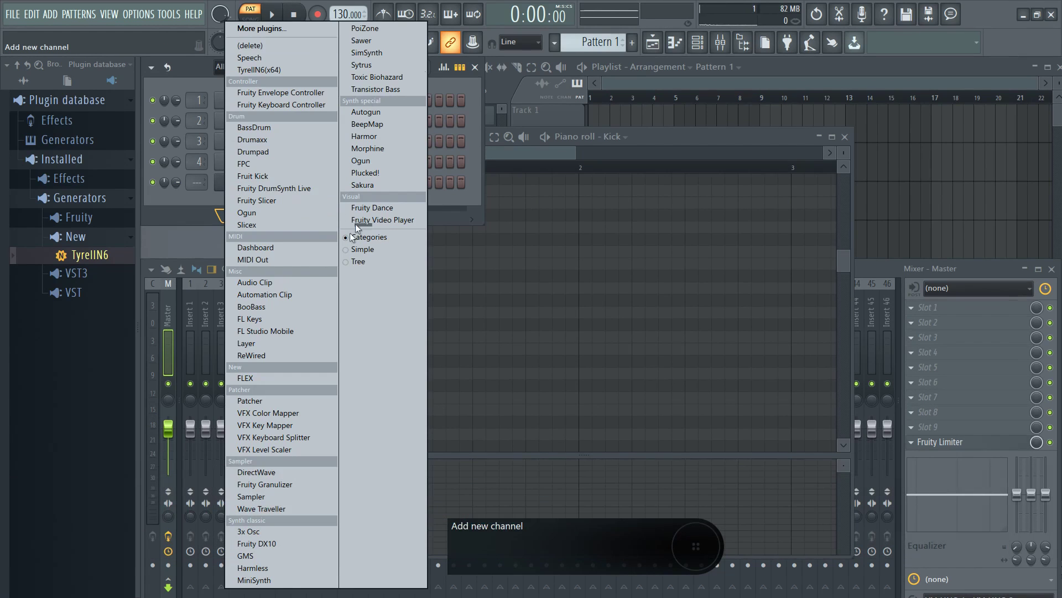
click(211, 204)
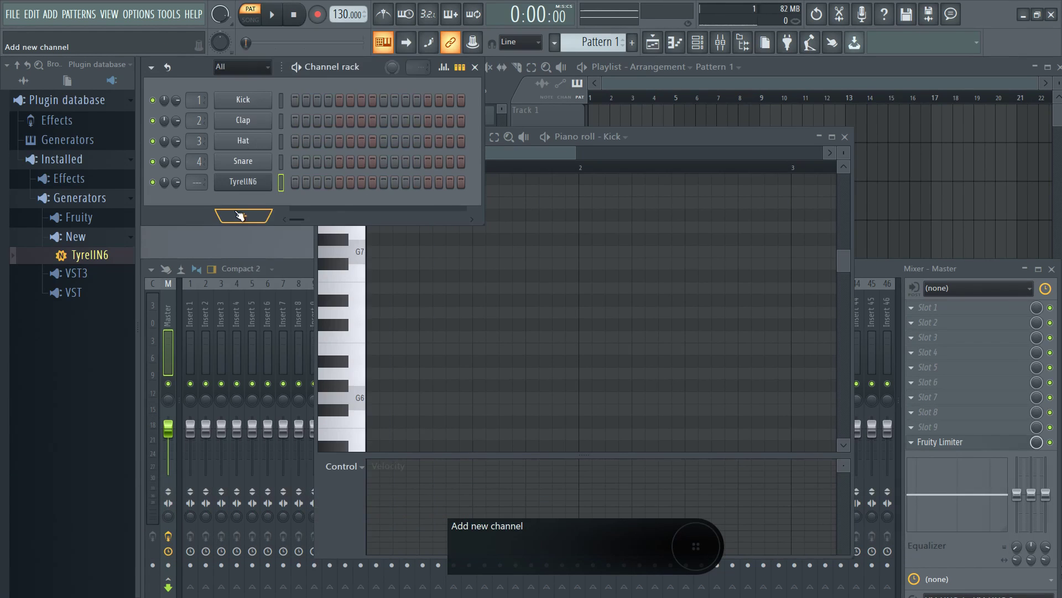
click(236, 214)
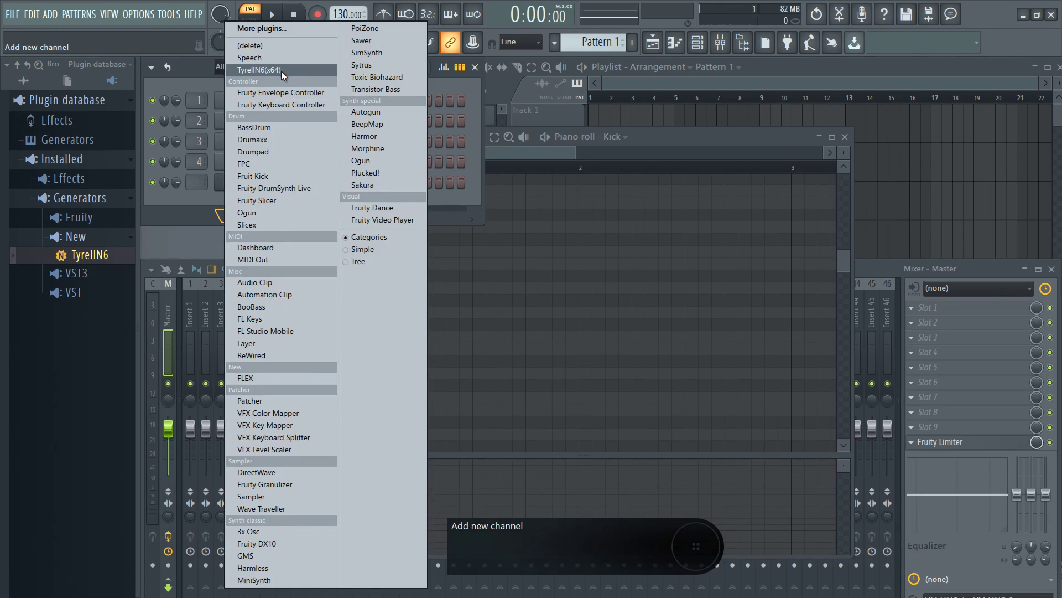
click(281, 71)
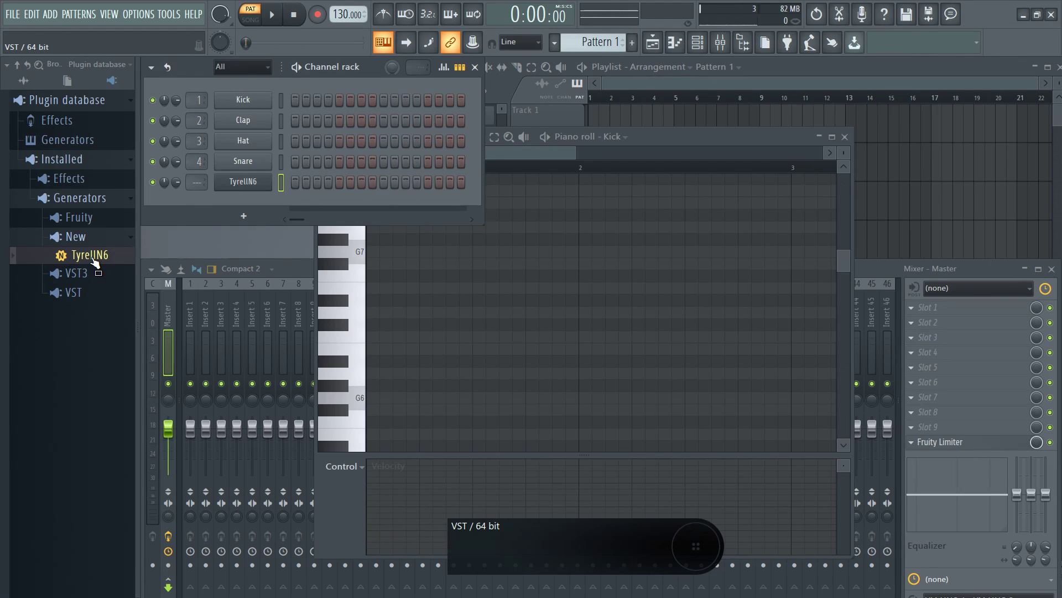
- Search the full generator list for "tyre", mark the VST version of TyrellN6 as a favorite, and close the list
click(244, 215)
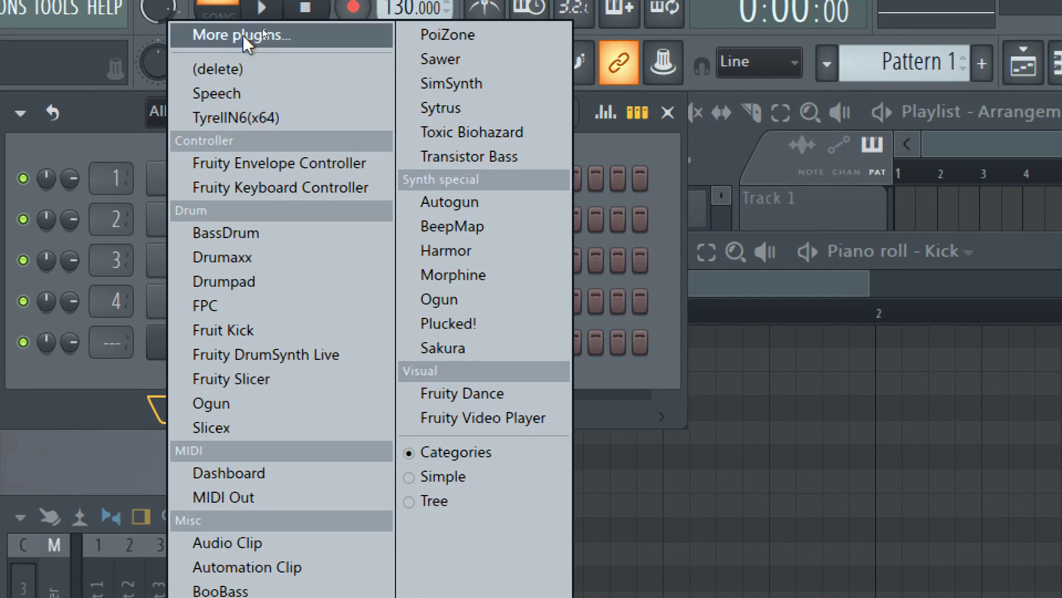
click(263, 32)
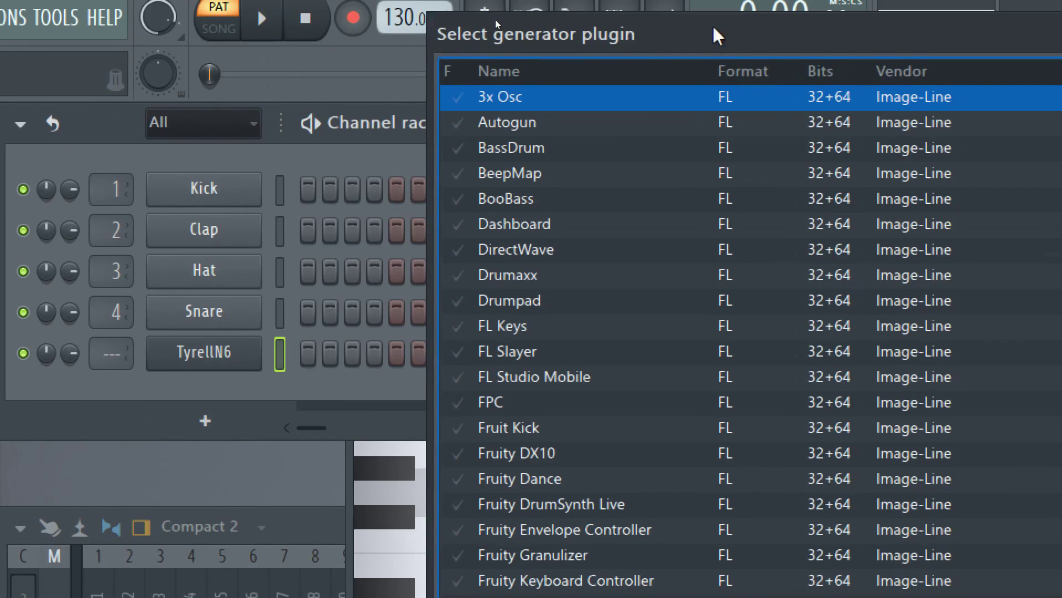
drag(718, 36, 592, 59)
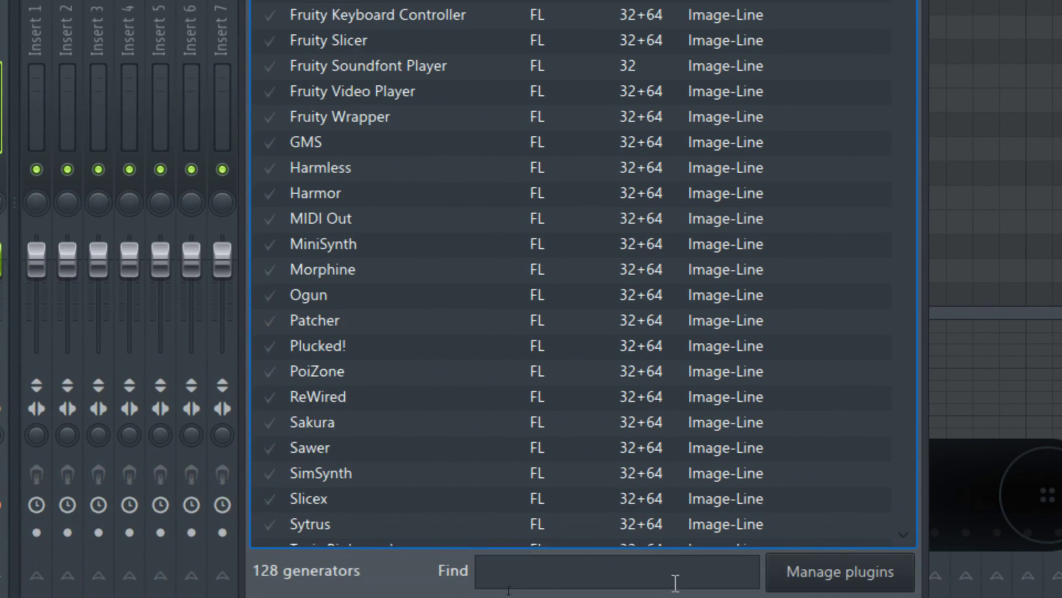
click(510, 569)
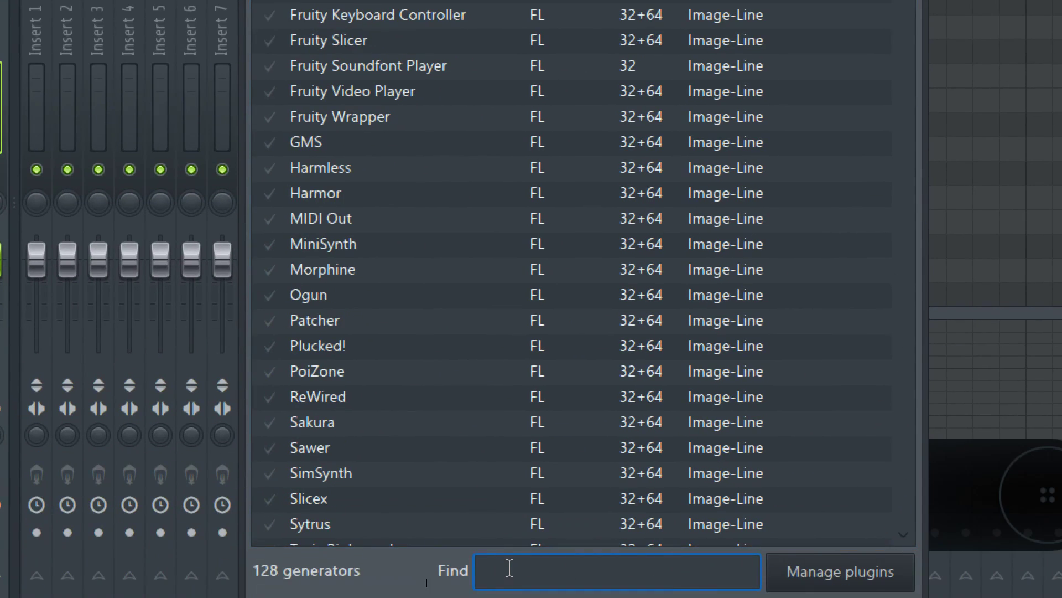
text(tyre)
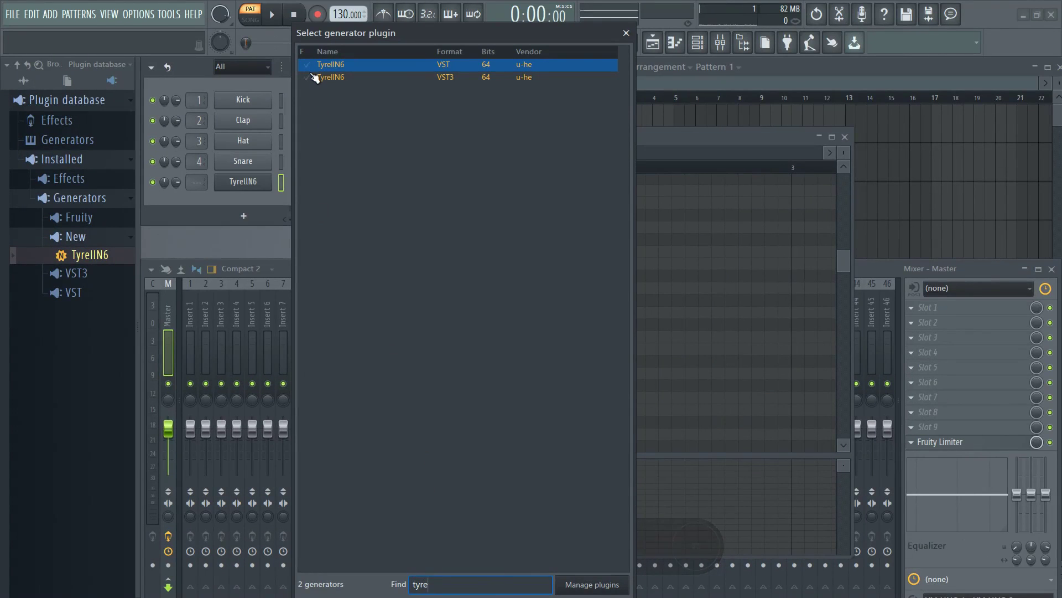
click(308, 66)
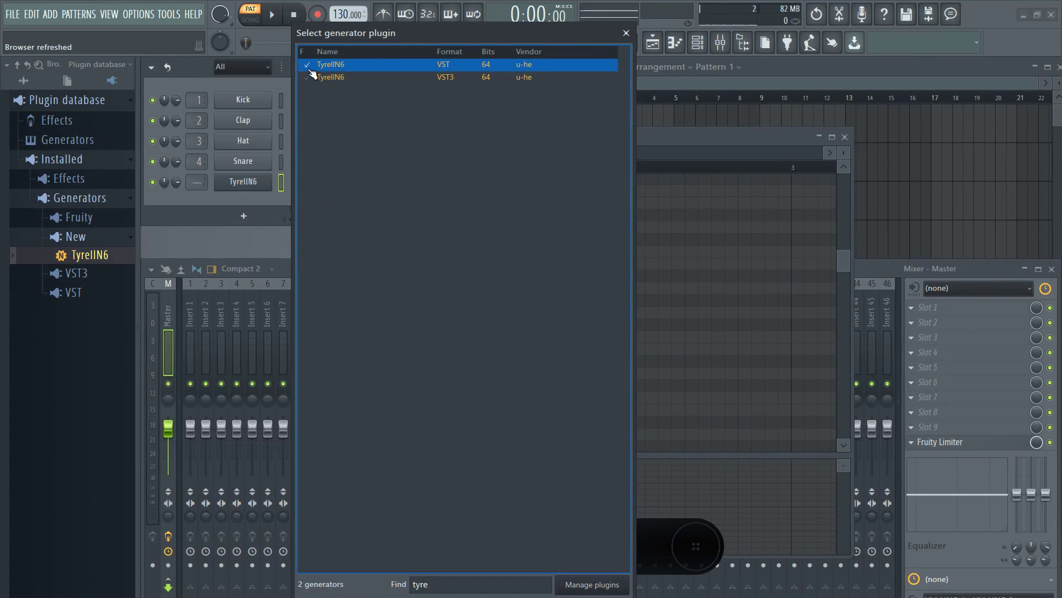
drag(515, 32, 508, 24)
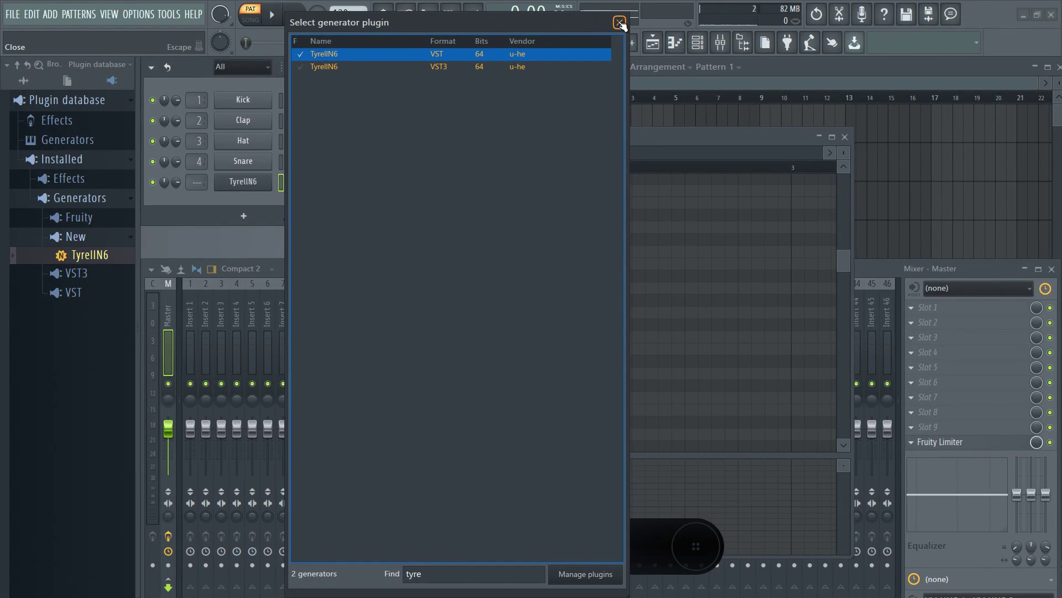
click(619, 22)
- Add a second TyrellN6 channel from the synth category of the new-channel list and reposition its plugin window
click(243, 216)
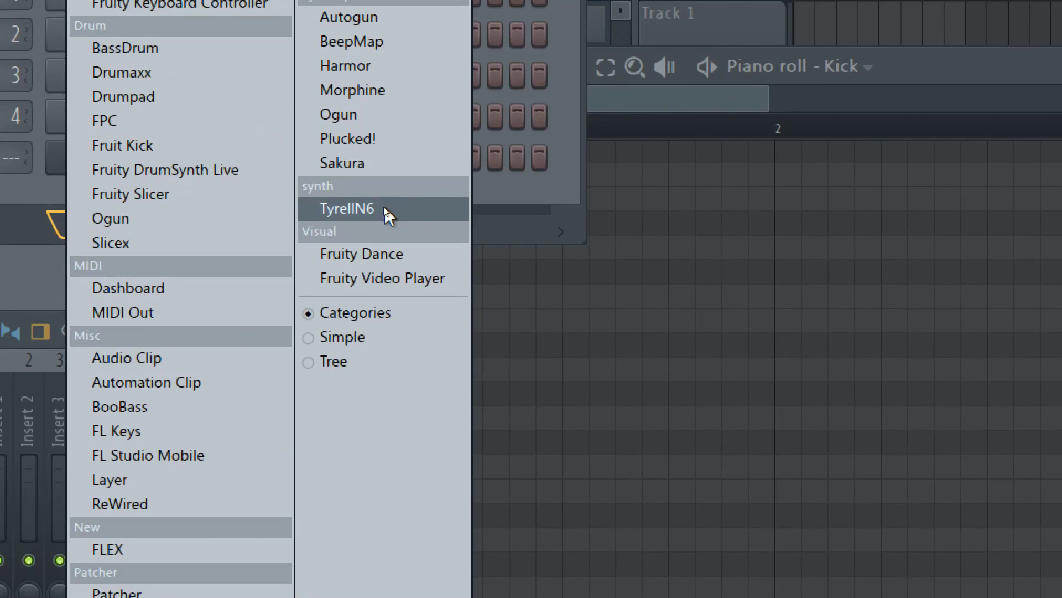
click(387, 210)
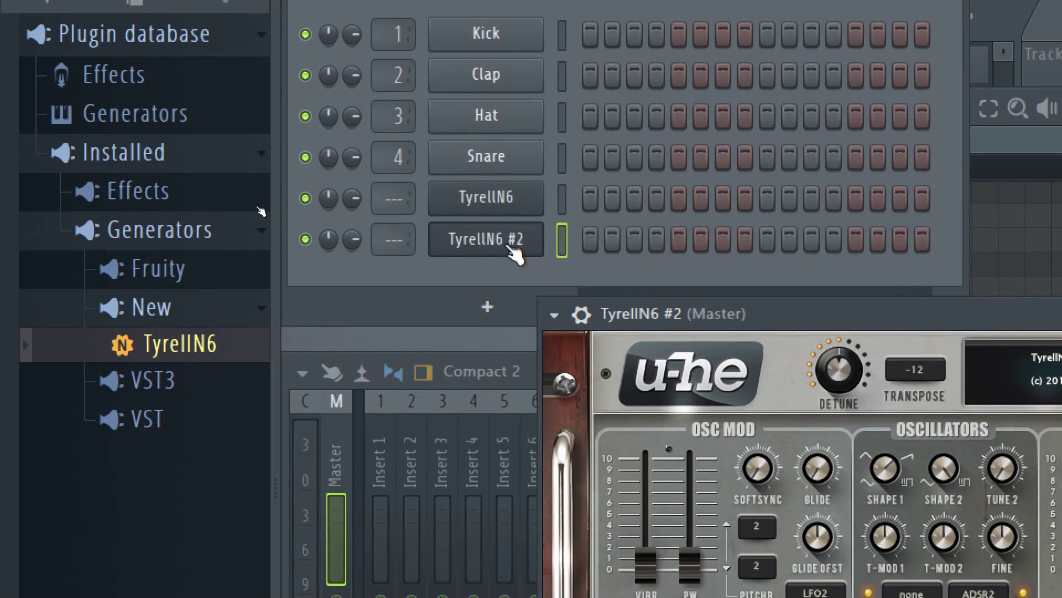
click(487, 307)
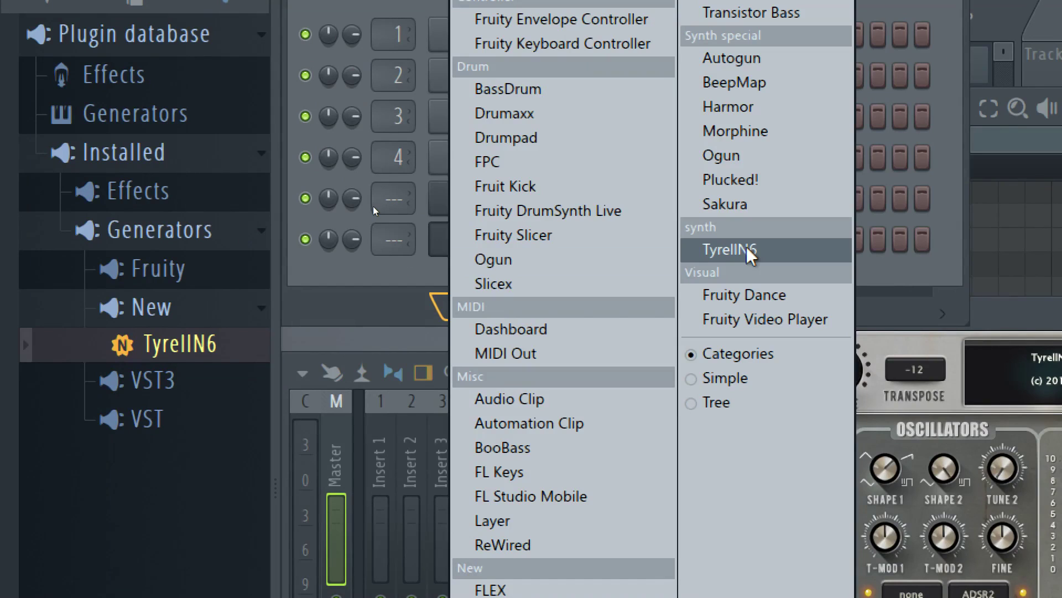
click(411, 269)
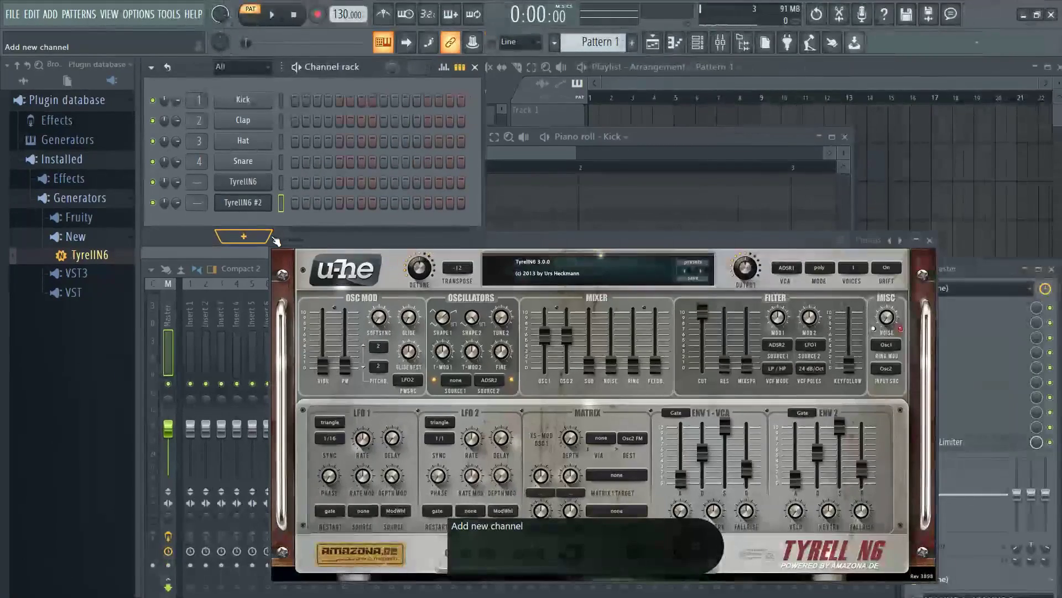
click(196, 222)
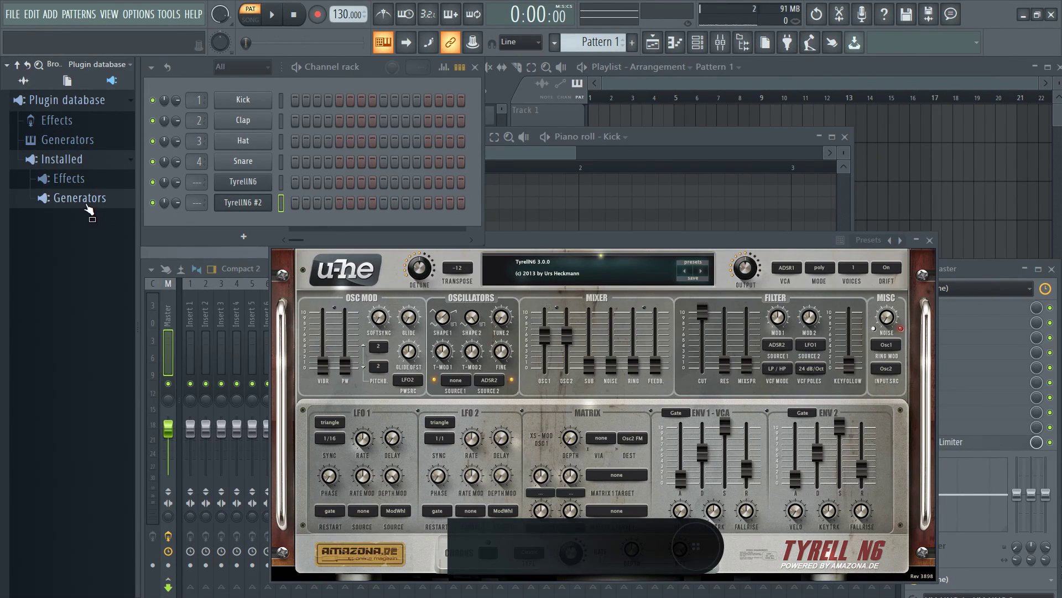
drag(508, 239, 482, 224)
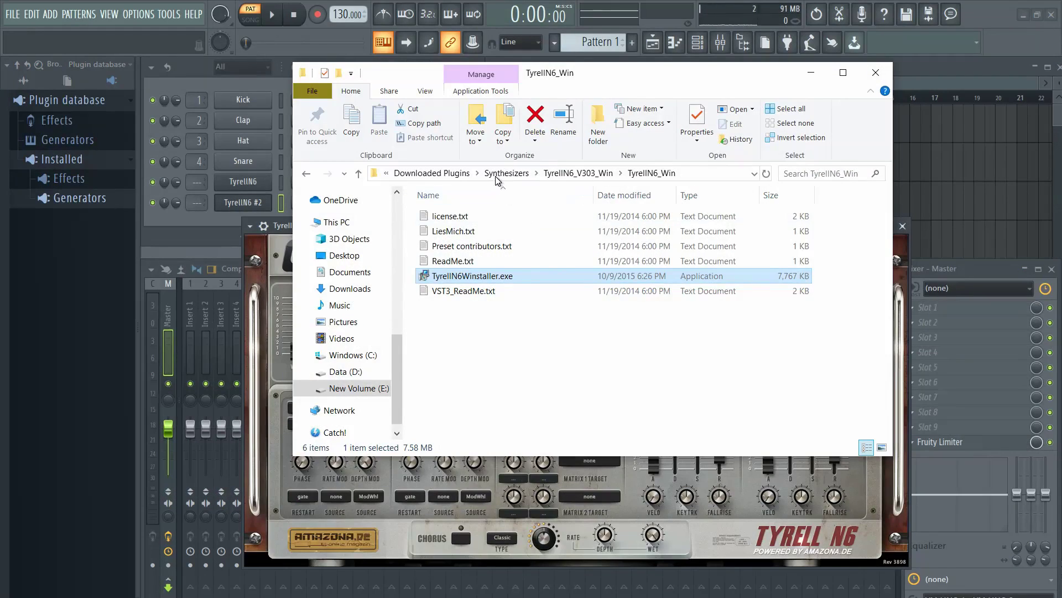
- Browse to the Effects folder inside Downloaded Plugins on drive E and run Install_Xfer_OTT.exe
click(520, 175)
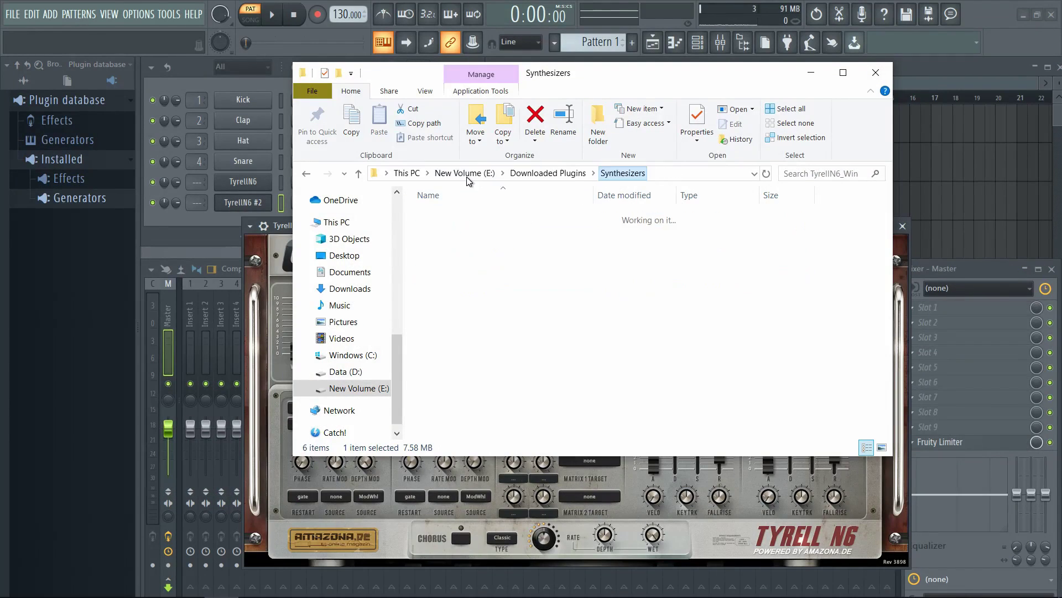
click(524, 175)
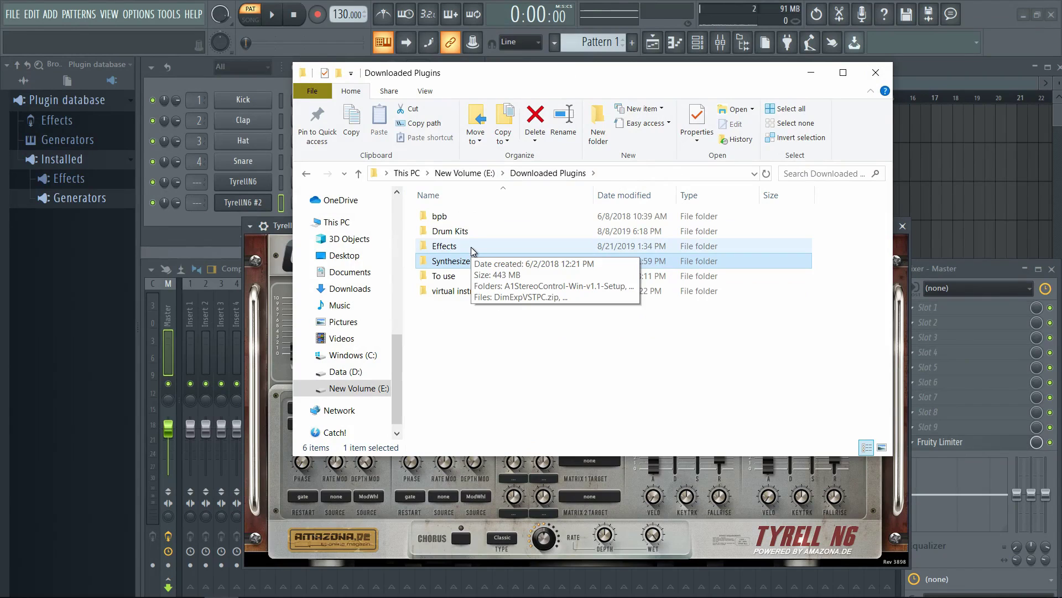
double_click(472, 247)
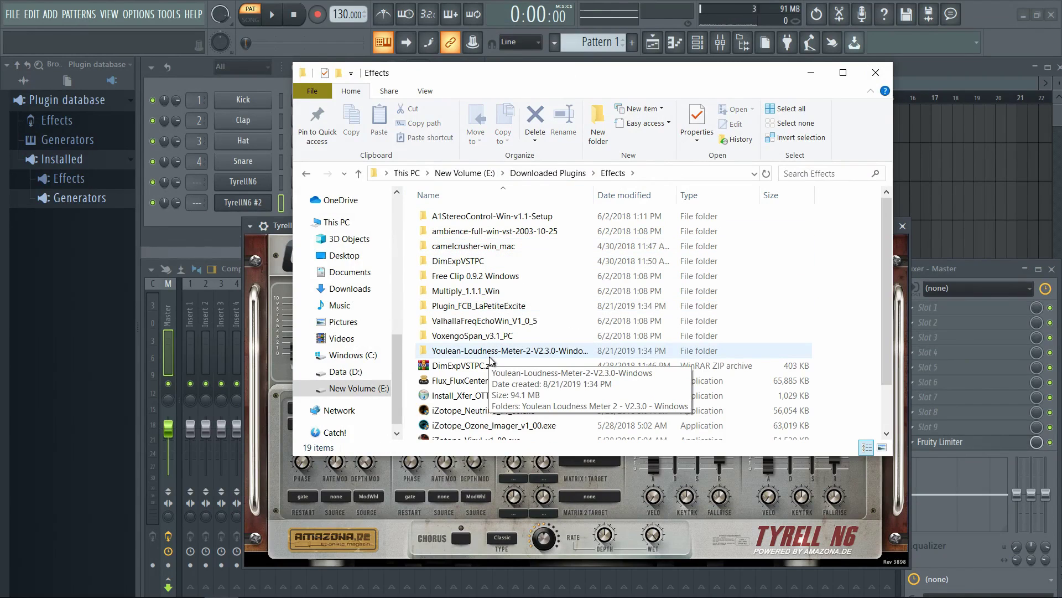
click(470, 395)
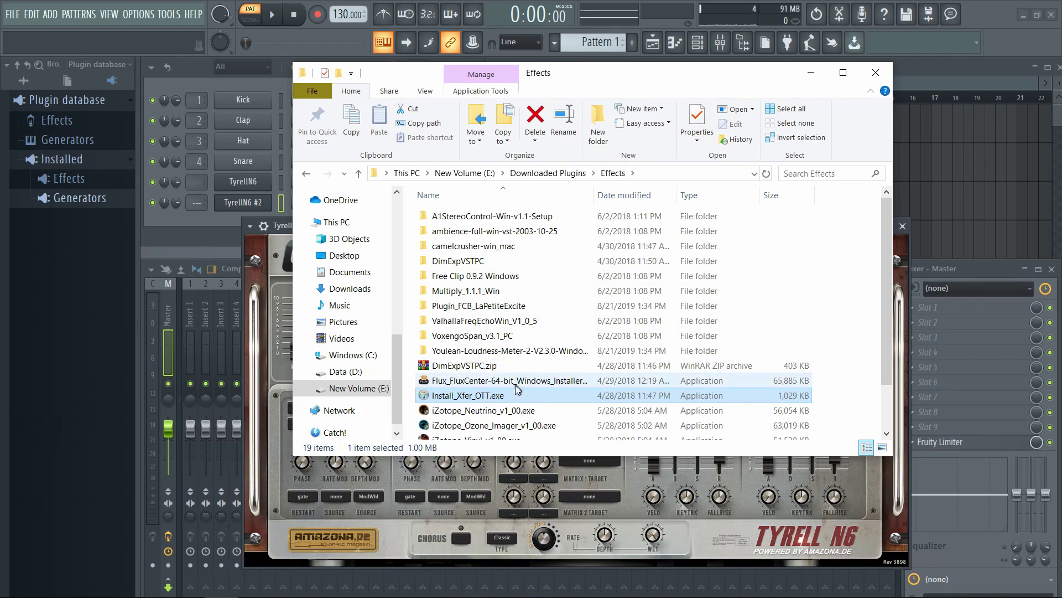
scroll(494, 365, down, 1)
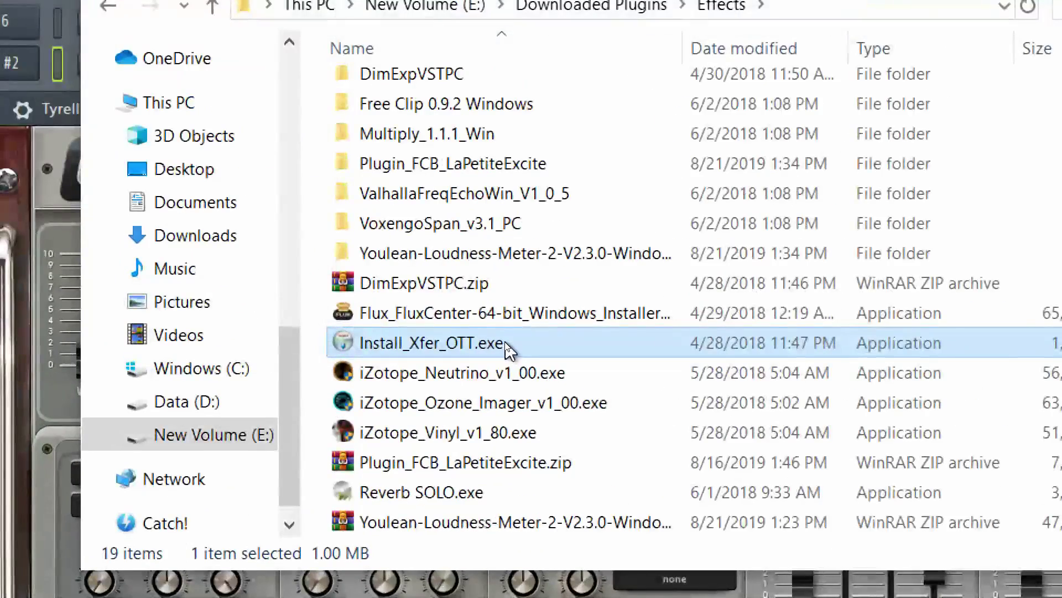
double_click(506, 343)
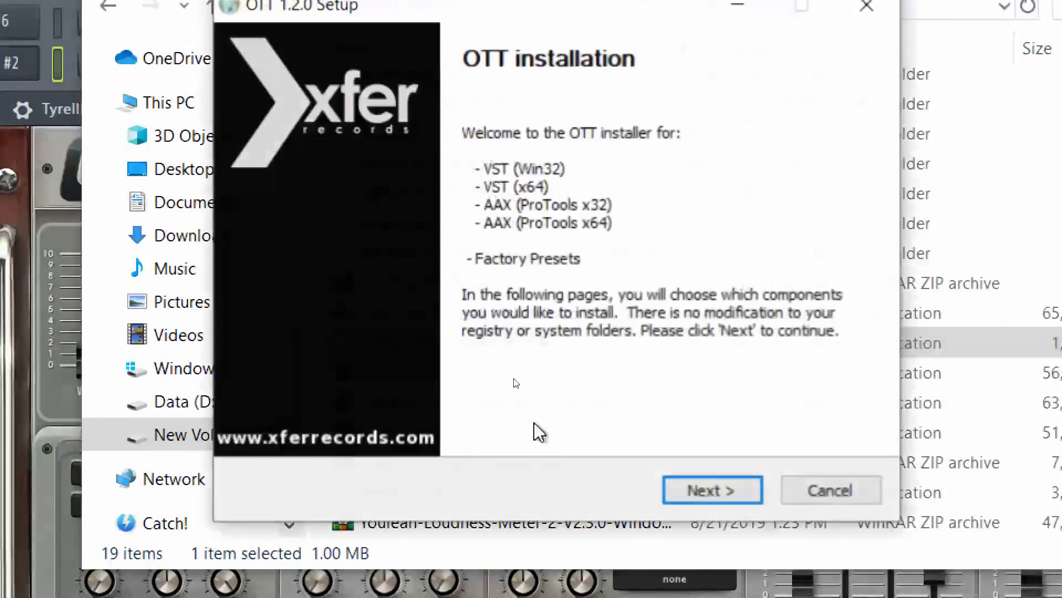
- Accept the OTT license agreement and choose only the VST (x64) component for installation
click(736, 491)
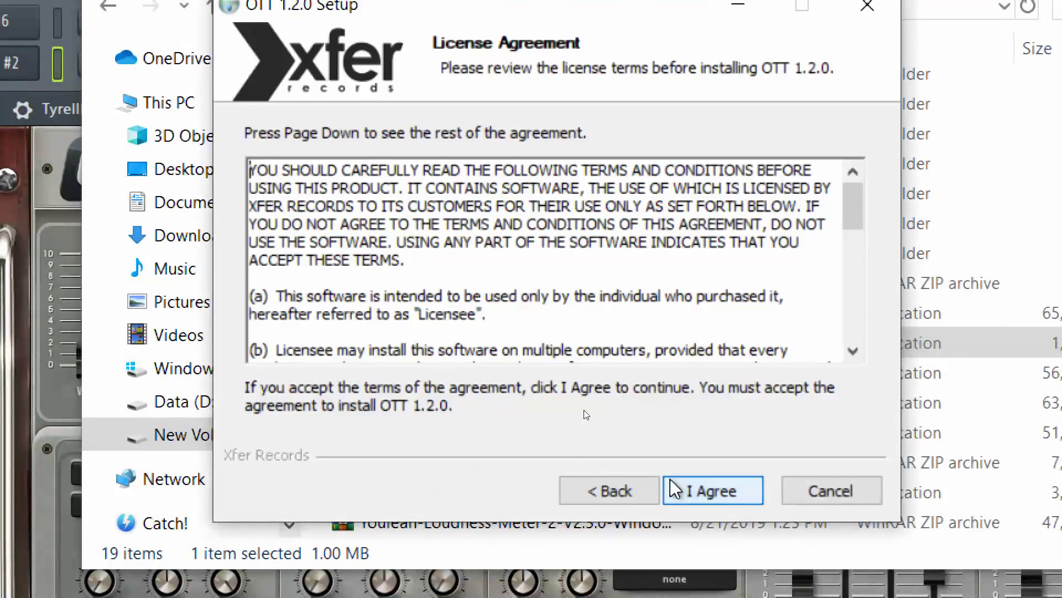
click(731, 490)
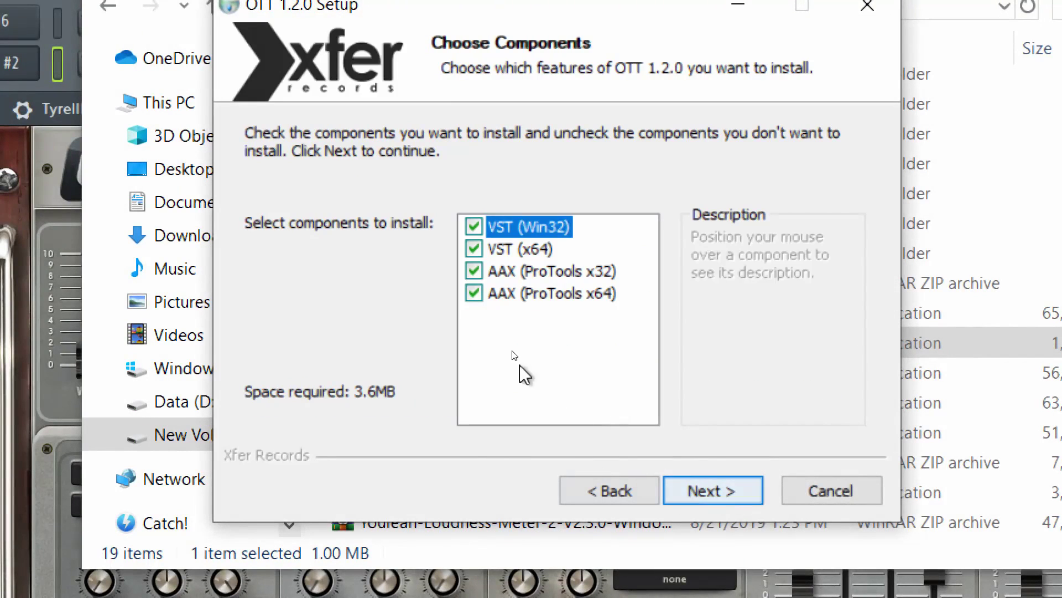
click(486, 226)
click(509, 271)
click(506, 293)
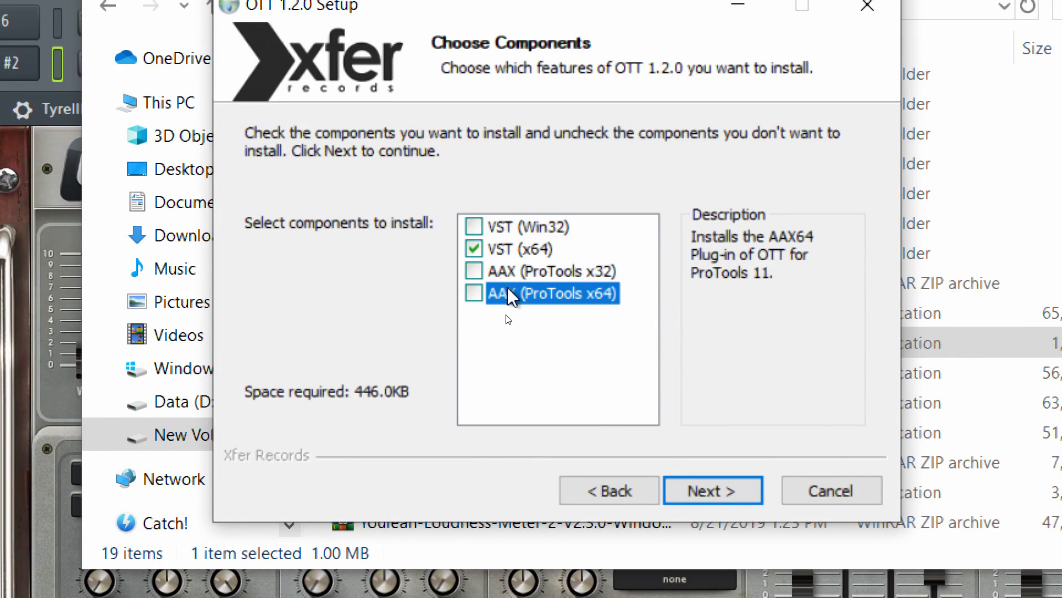
click(719, 494)
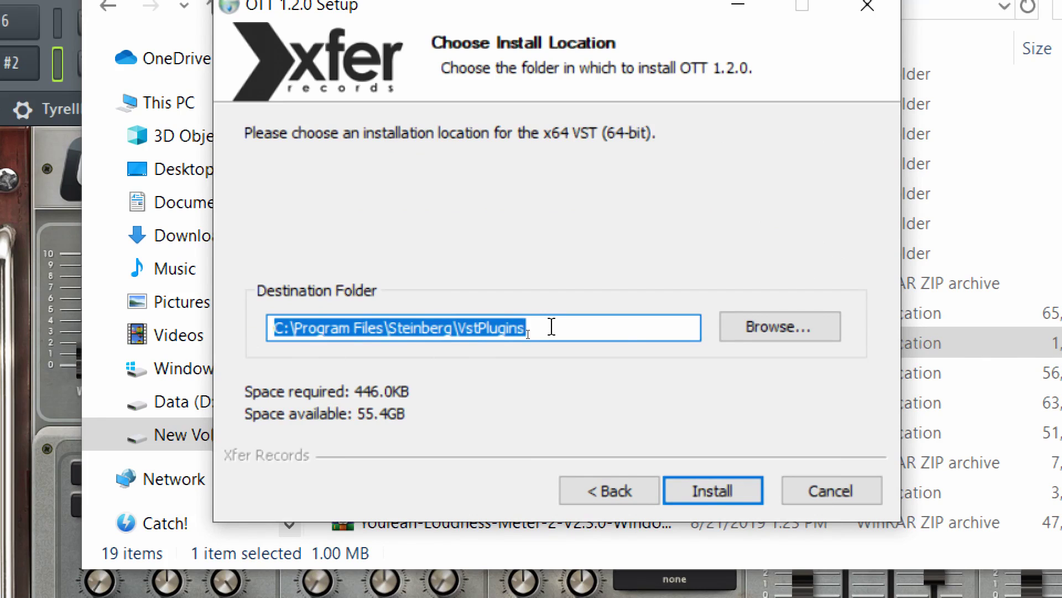
- Set the destination folder of the OTT installation to E:\Downloaded Plugins\To use
click(730, 335)
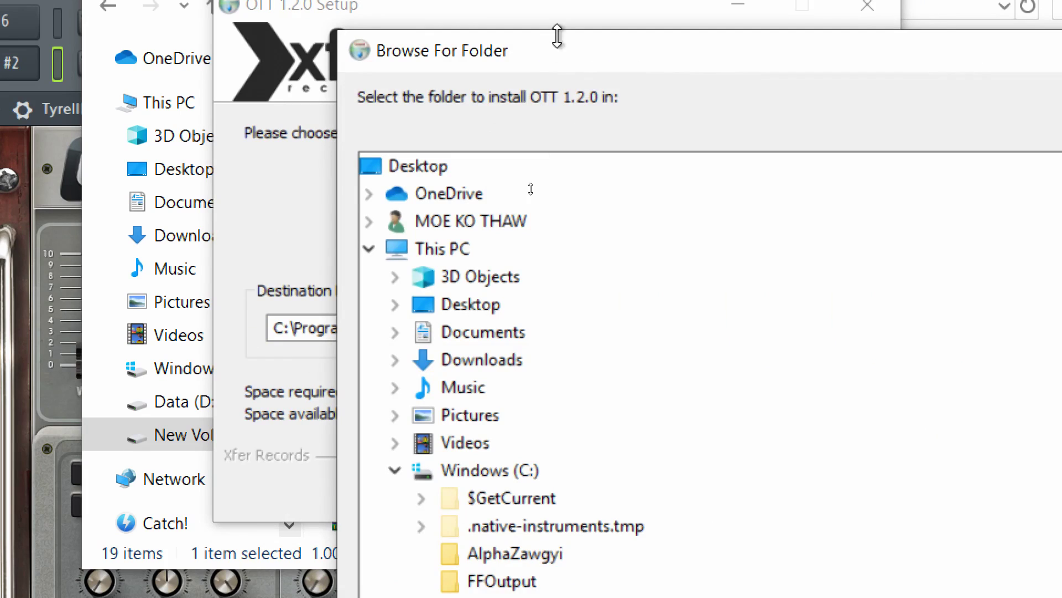
drag(557, 36, 479, 32)
scroll(487, 371, down, 1)
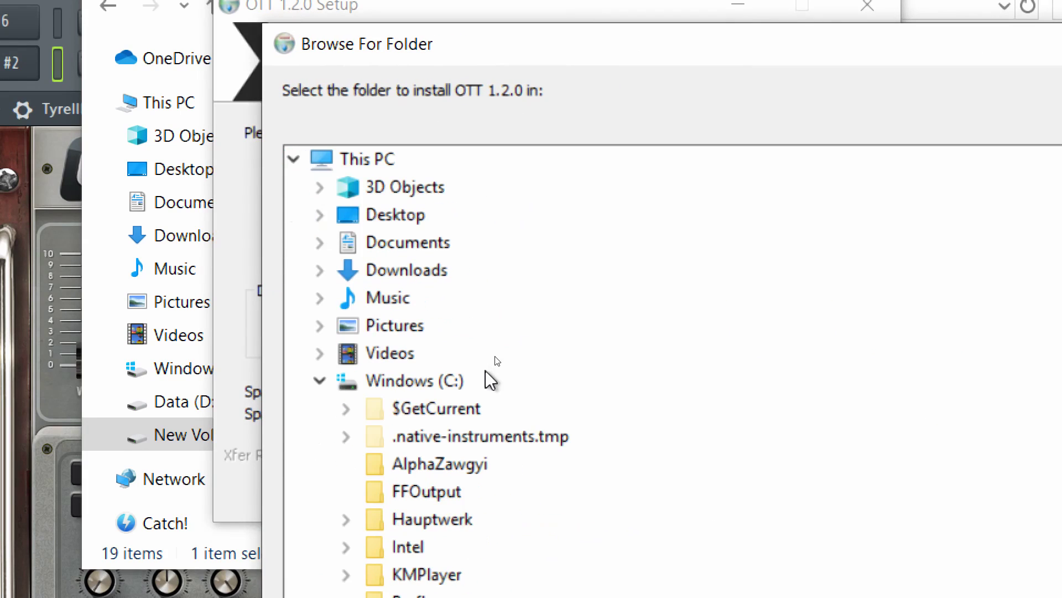
double_click(335, 380)
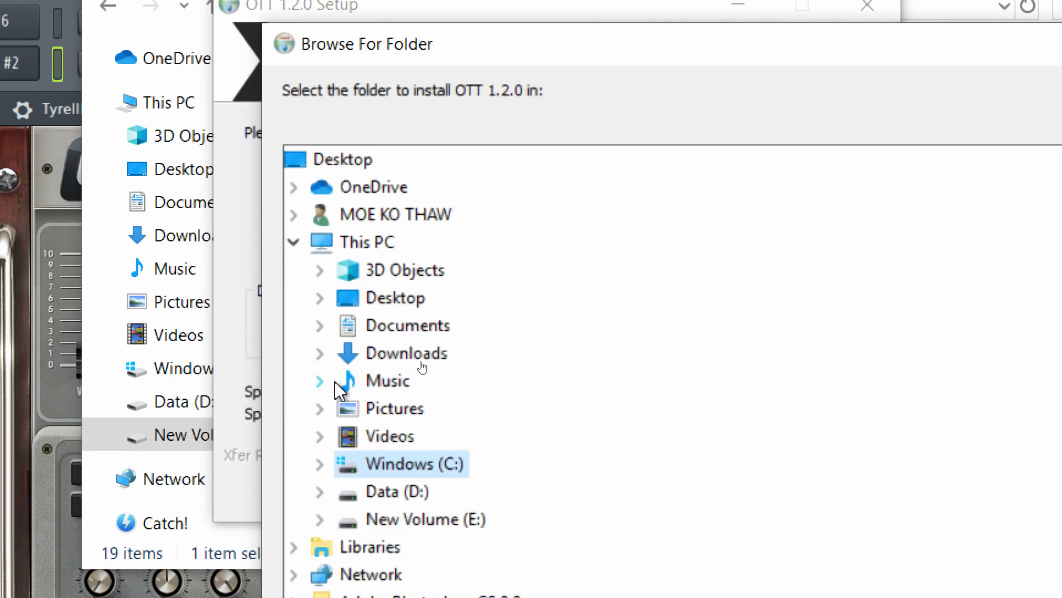
double_click(341, 519)
scroll(428, 465, down, 2)
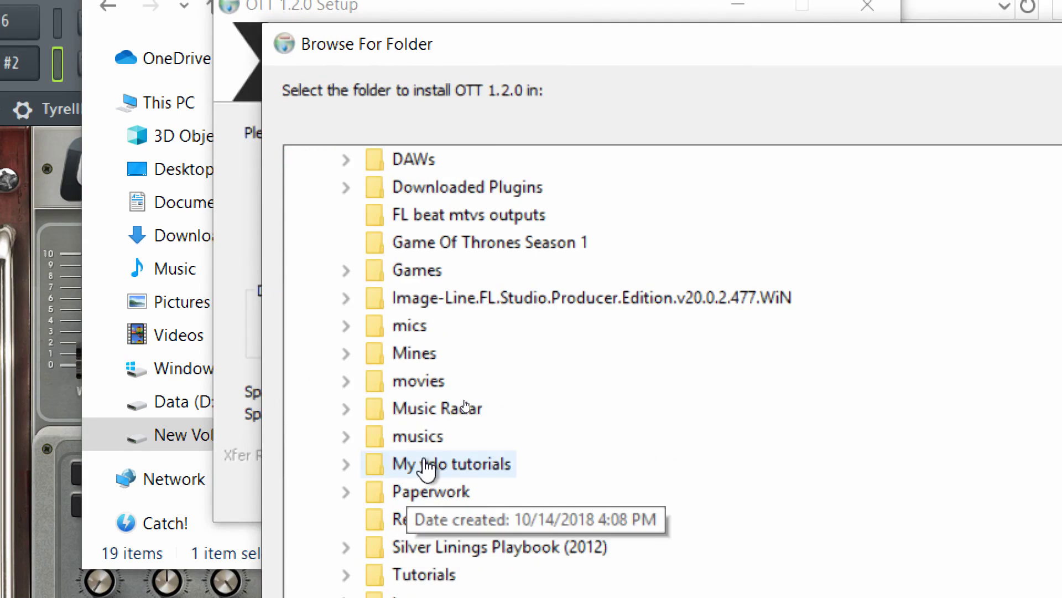
scroll(431, 420, up, 1)
click(346, 269)
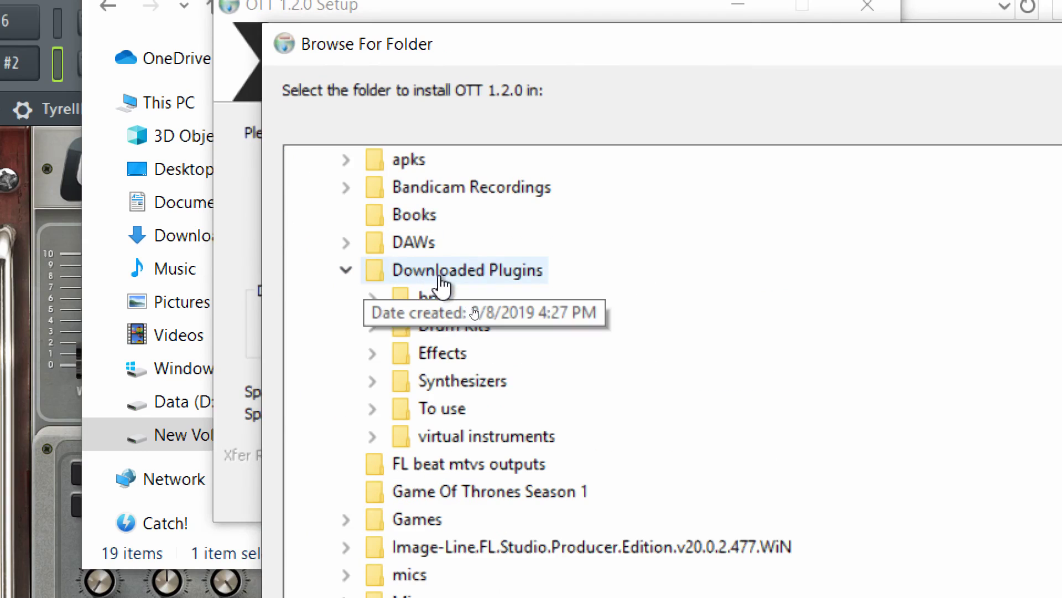
scroll(476, 418, up, 4)
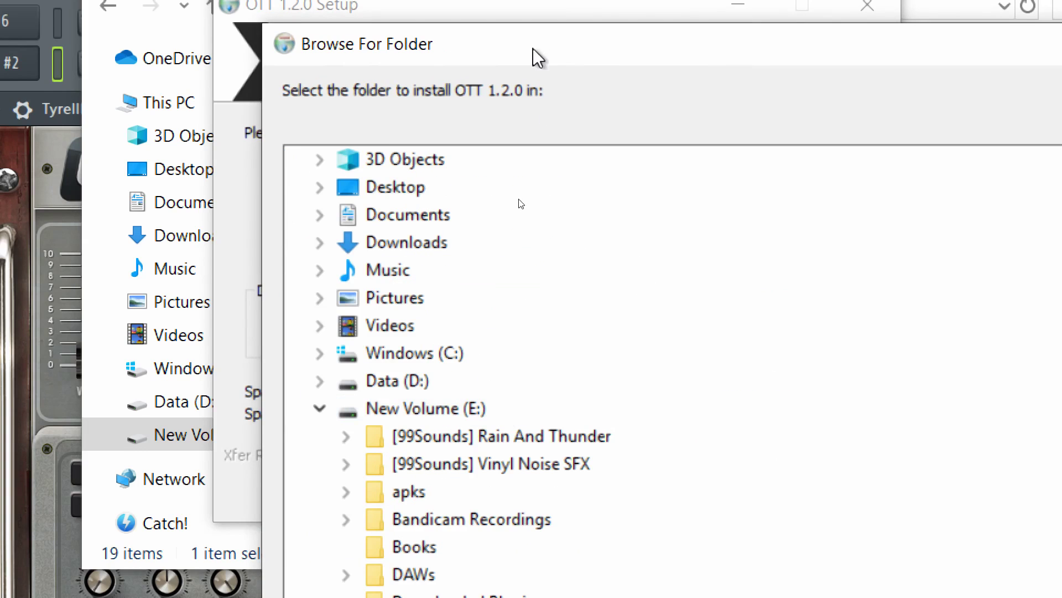
scroll(611, 537, down, 1)
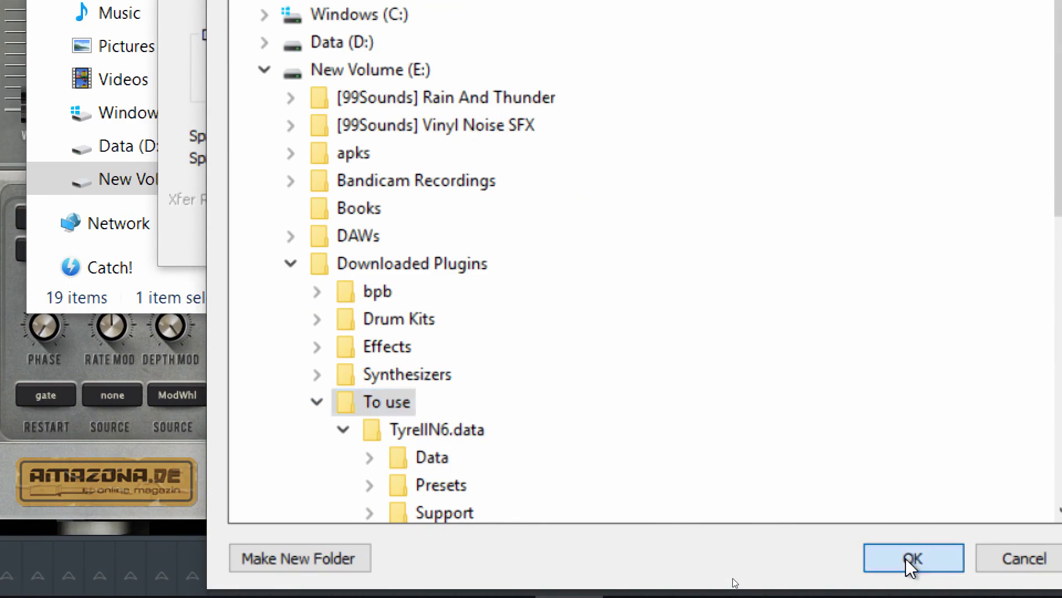
click(910, 559)
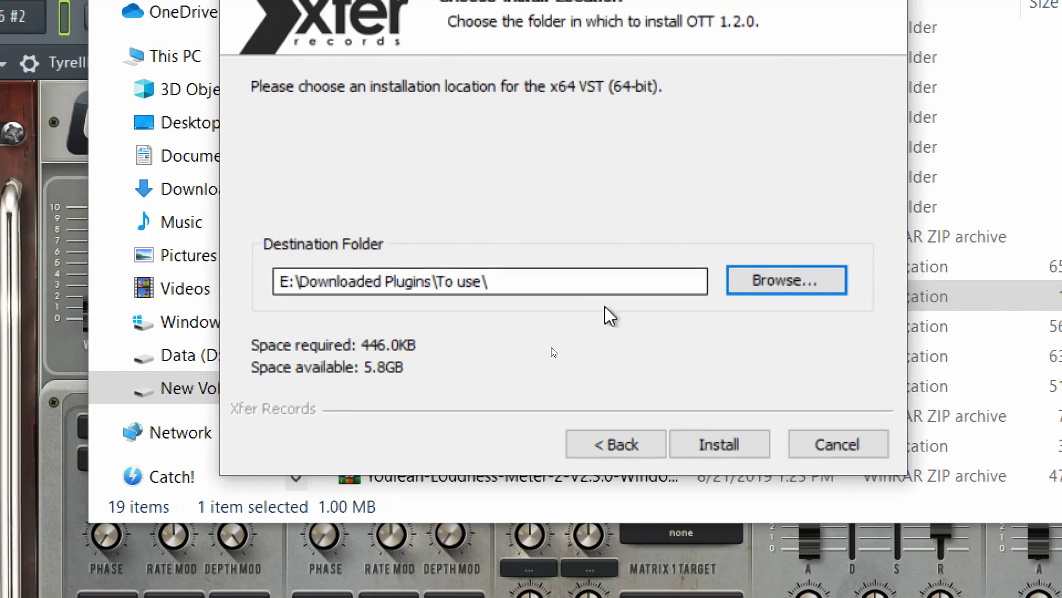
- Install OTT, finish the setup wizard, and return to FL Studio
click(720, 444)
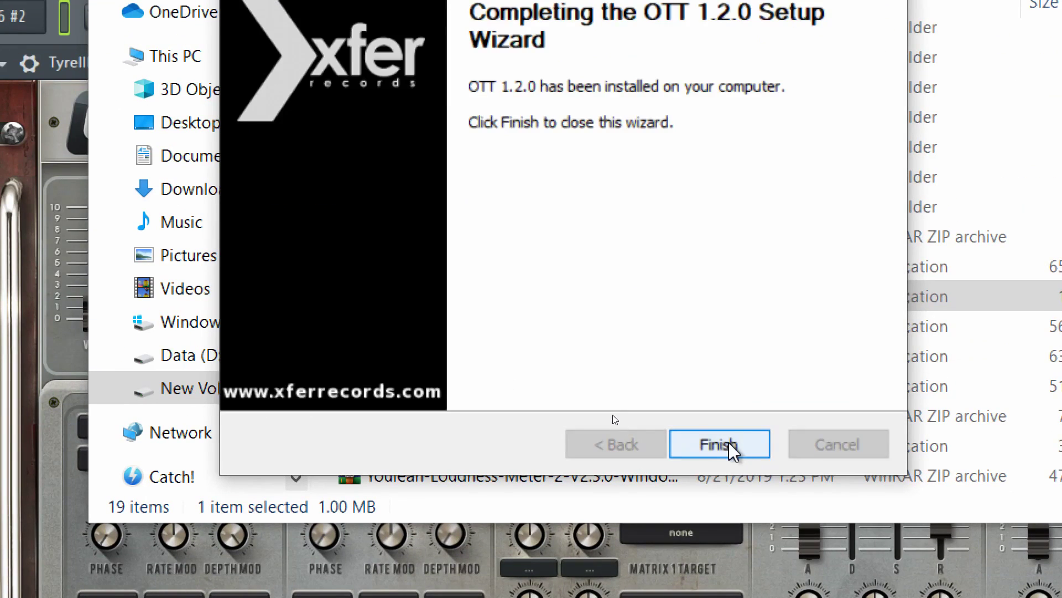
click(719, 445)
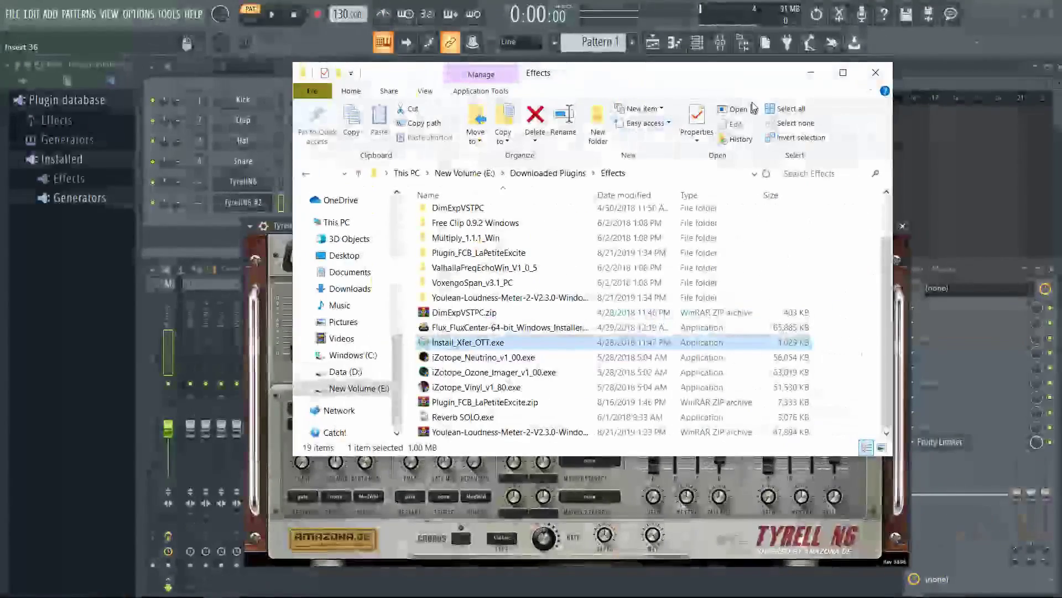
click(268, 81)
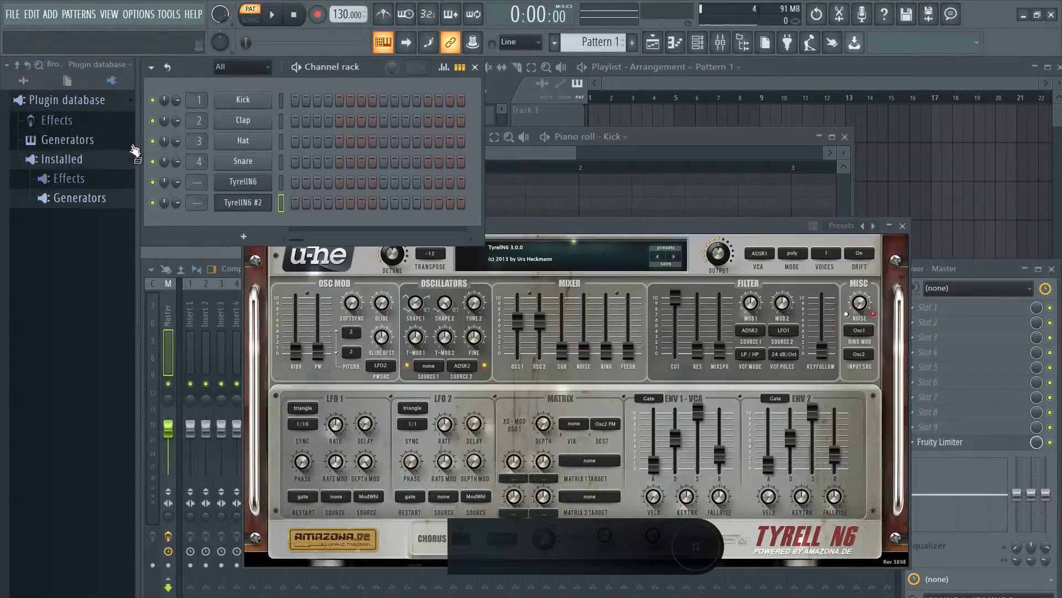
- Refresh the plugin list with a fast scan of the installed plugins and dismiss the completion dialog
right_click(82, 159)
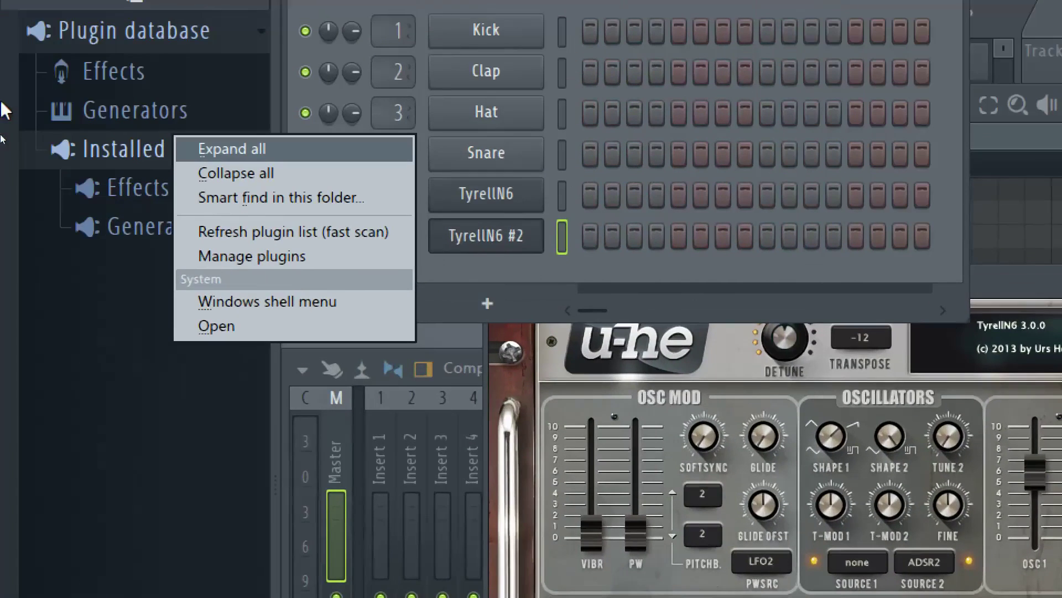
click(271, 237)
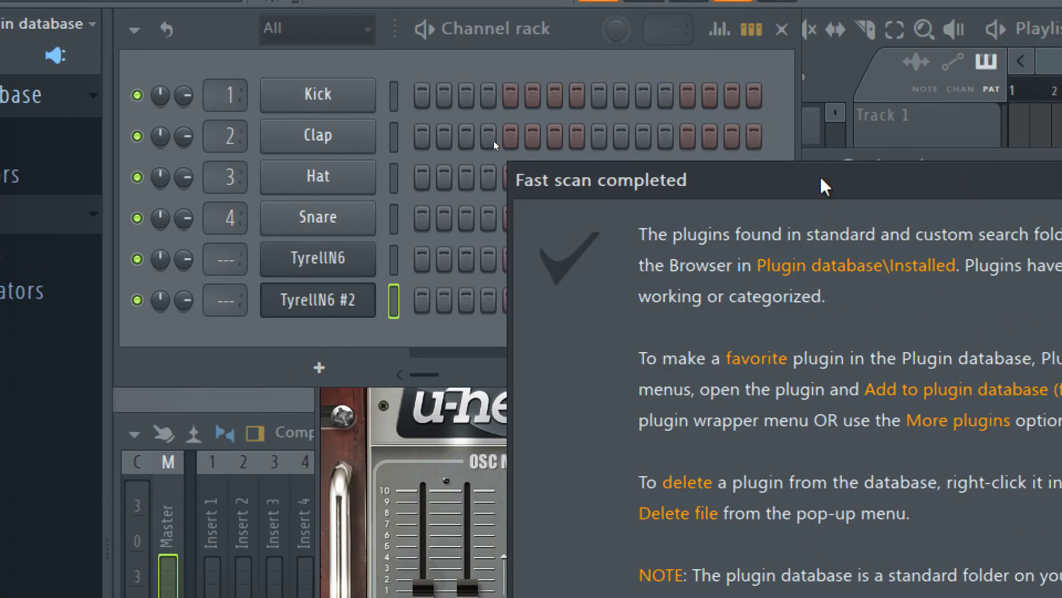
drag(821, 178, 440, 95)
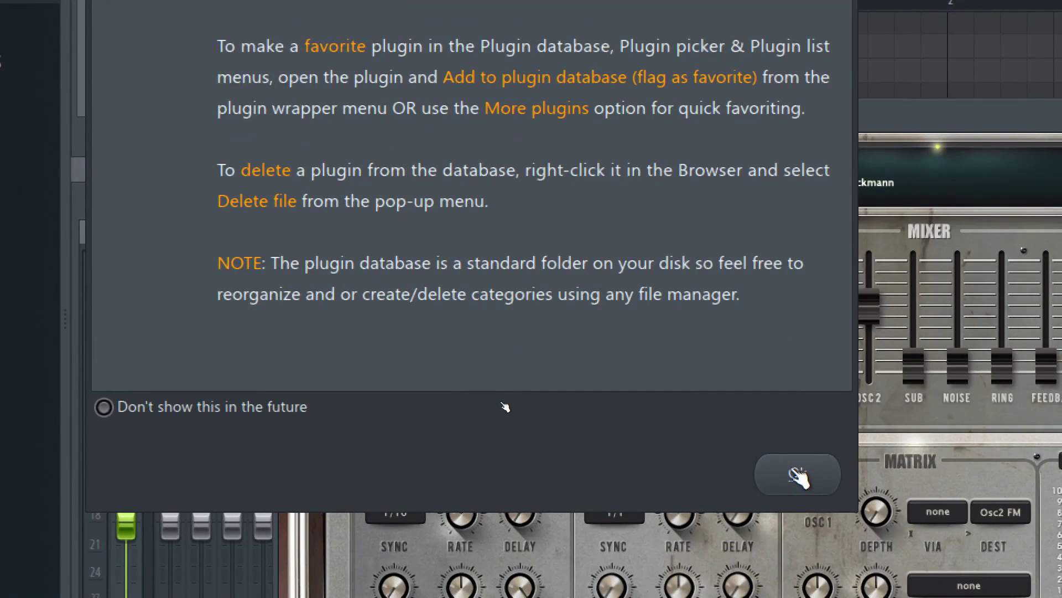
click(798, 475)
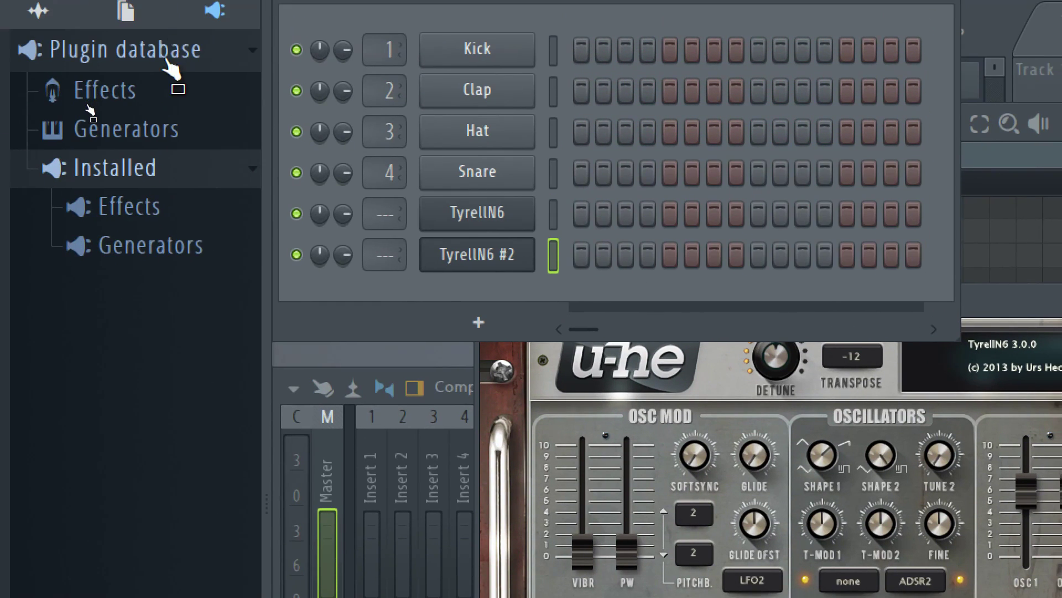
- Load OTT_x64_2 from the New folder of the installed effects onto the Master mixer track
click(159, 217)
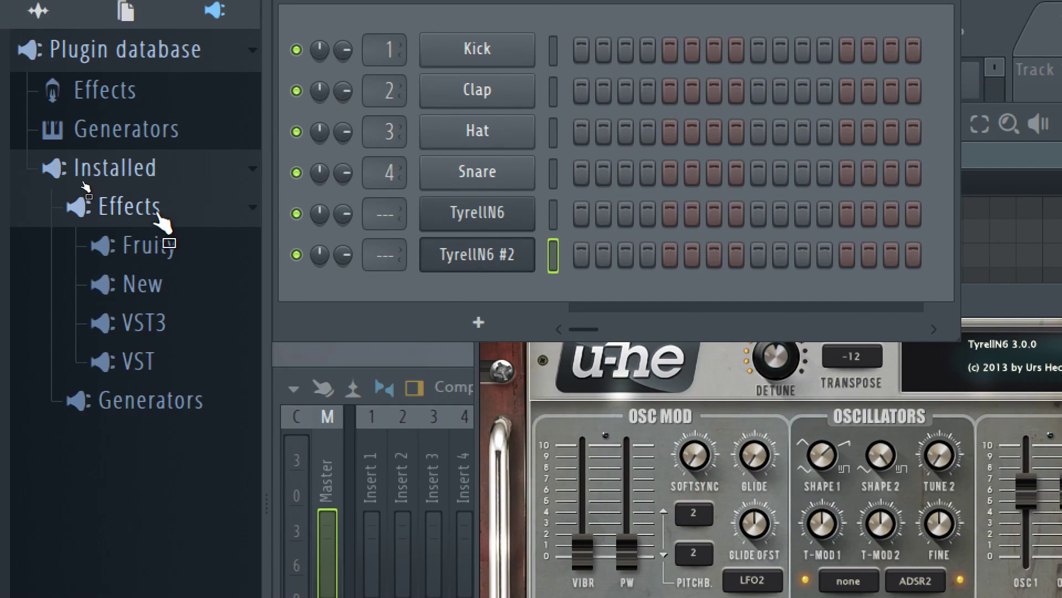
click(176, 289)
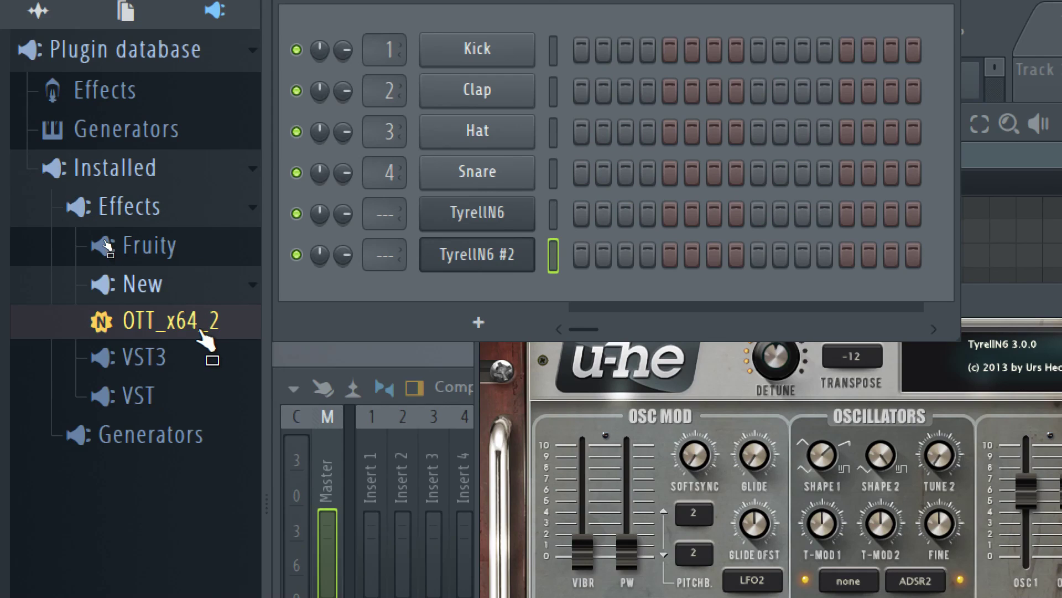
drag(161, 321, 510, 261)
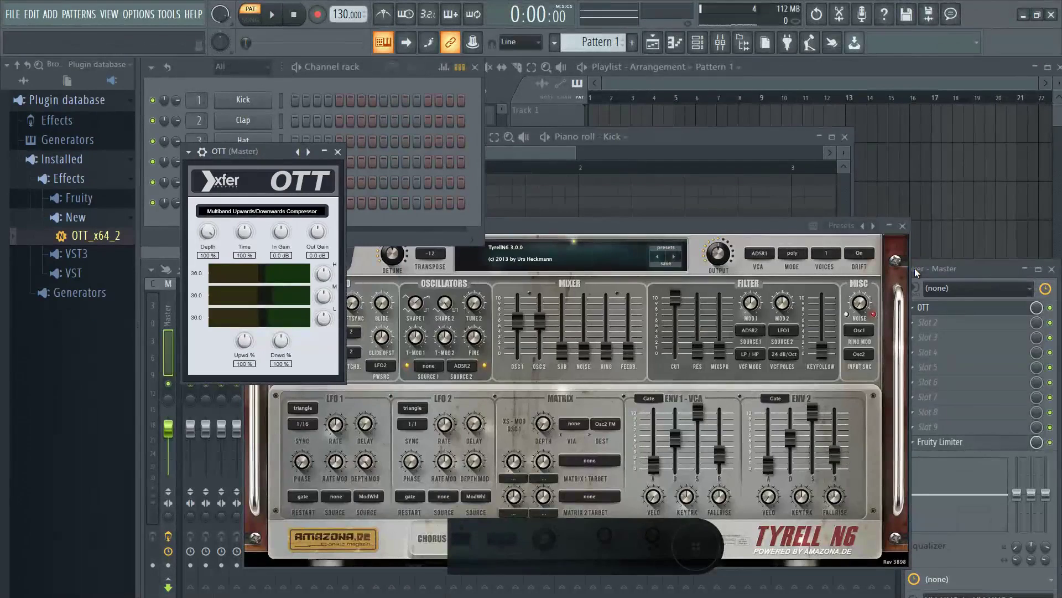
- Bring the mixer to the front, reopen OTT from the Master track's first effect slot, and reposition its window
click(915, 268)
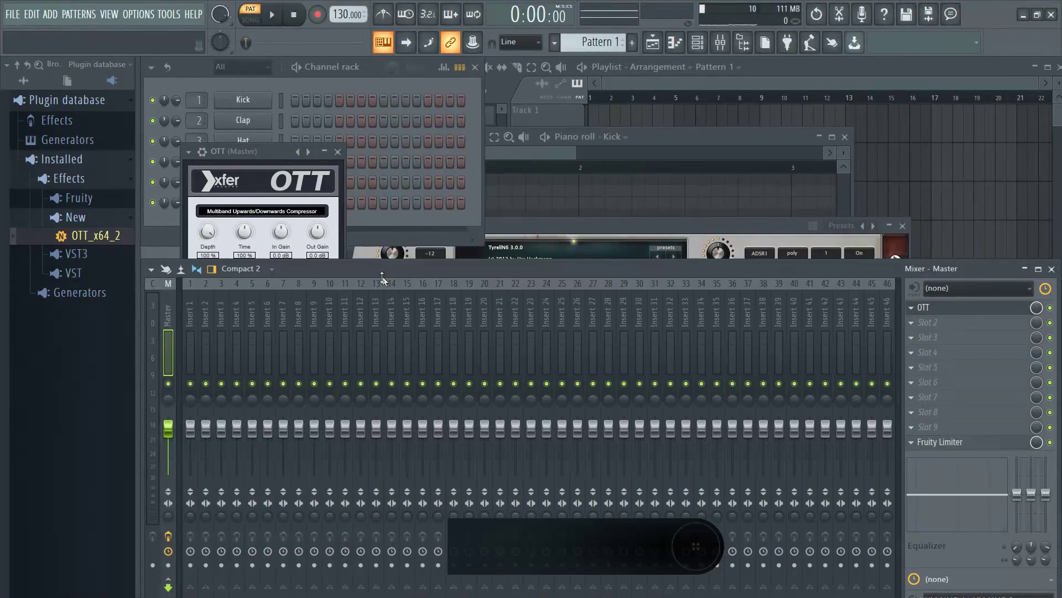
click(922, 308)
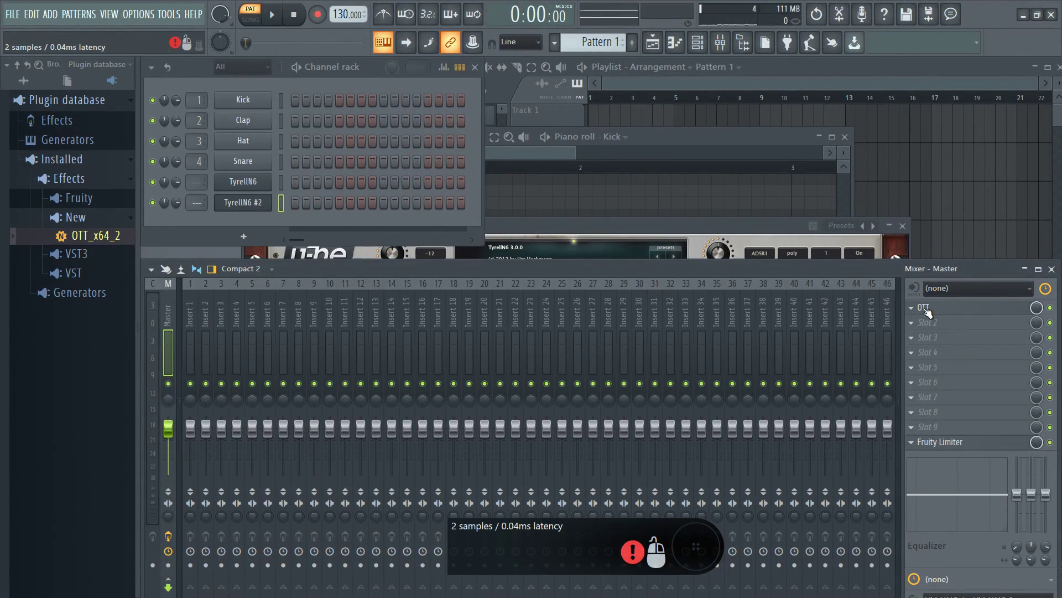
click(923, 308)
drag(277, 160, 530, 180)
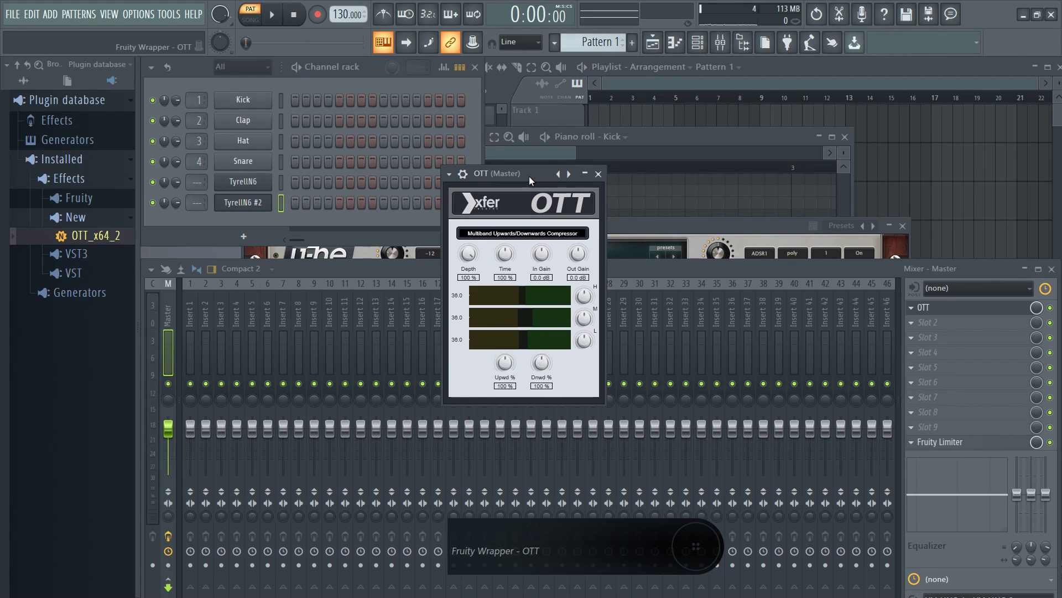
click(530, 233)
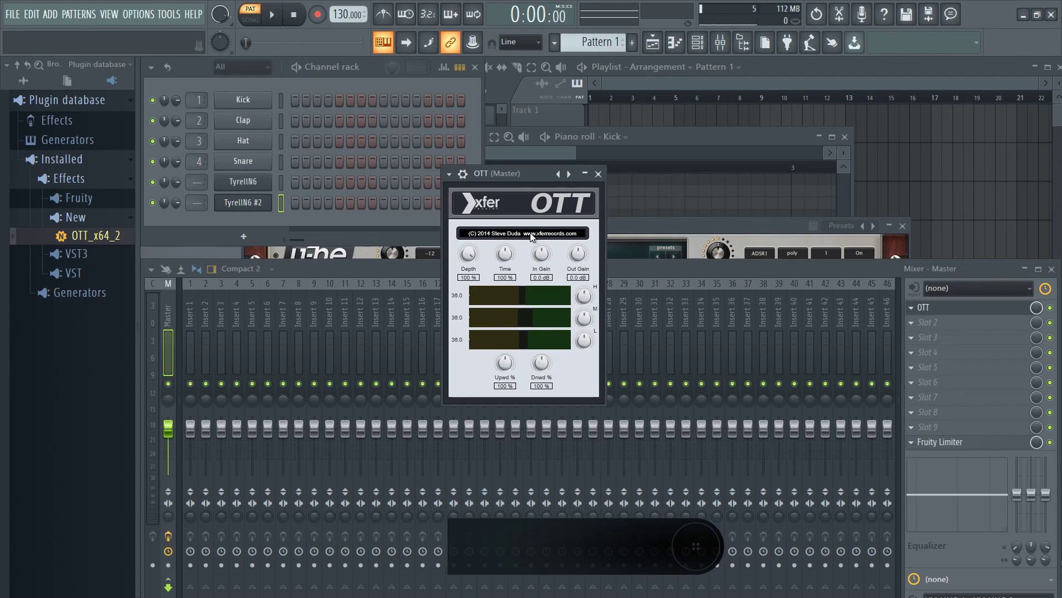
click(530, 233)
mouse_move(525, 175)
mouse_down()
mouse_move(519, 158)
mouse_move(508, 163)
mouse_up()
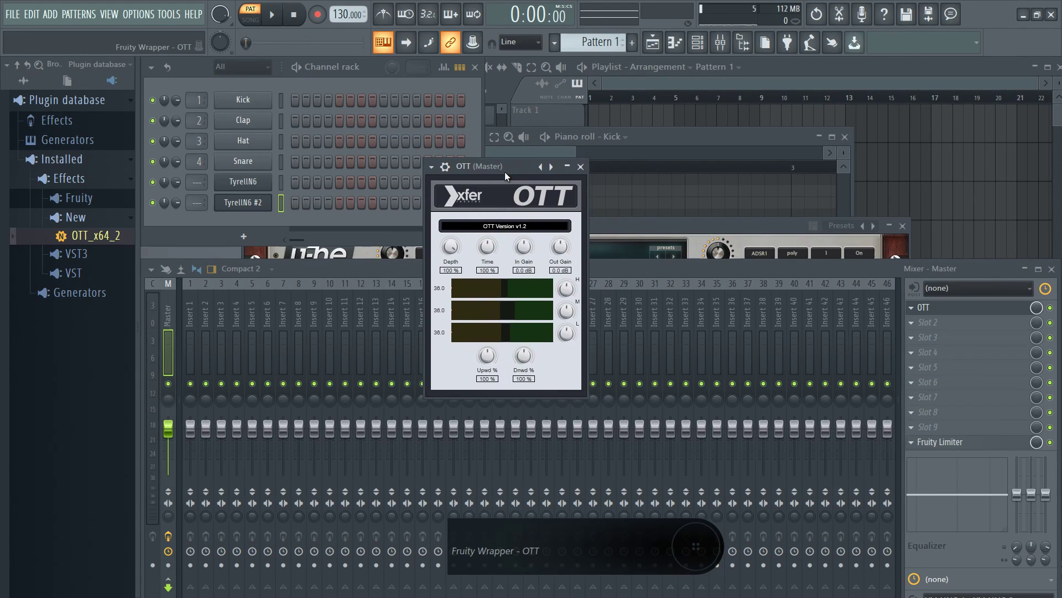
click(244, 238)
click(215, 225)
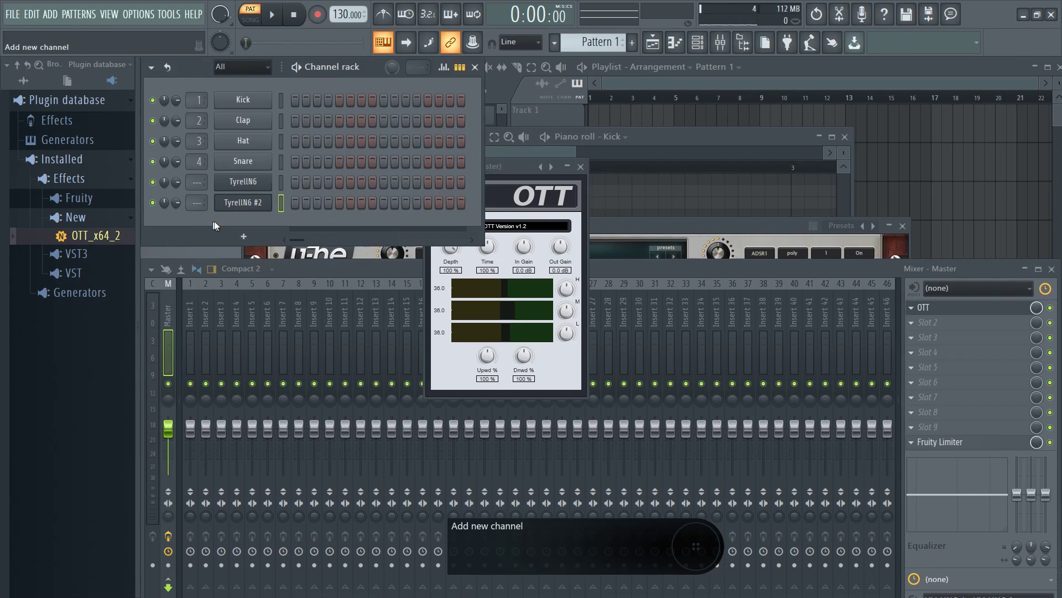
click(244, 236)
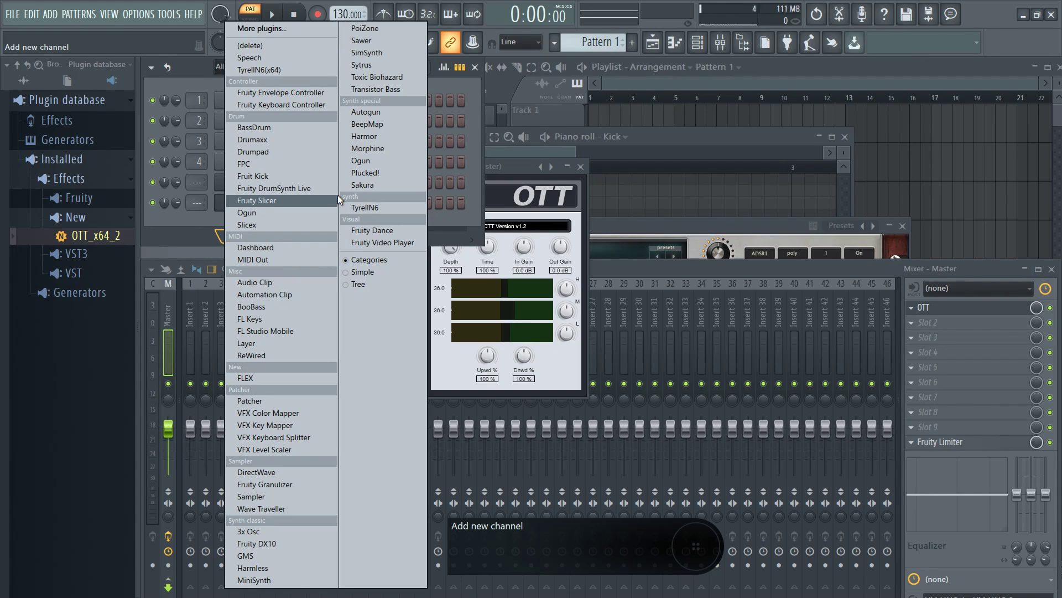
- Search the full effect plugin list for "ott" from the Master track's Slot 2 and flag the first OTT_x64 as a favorite
click(799, 273)
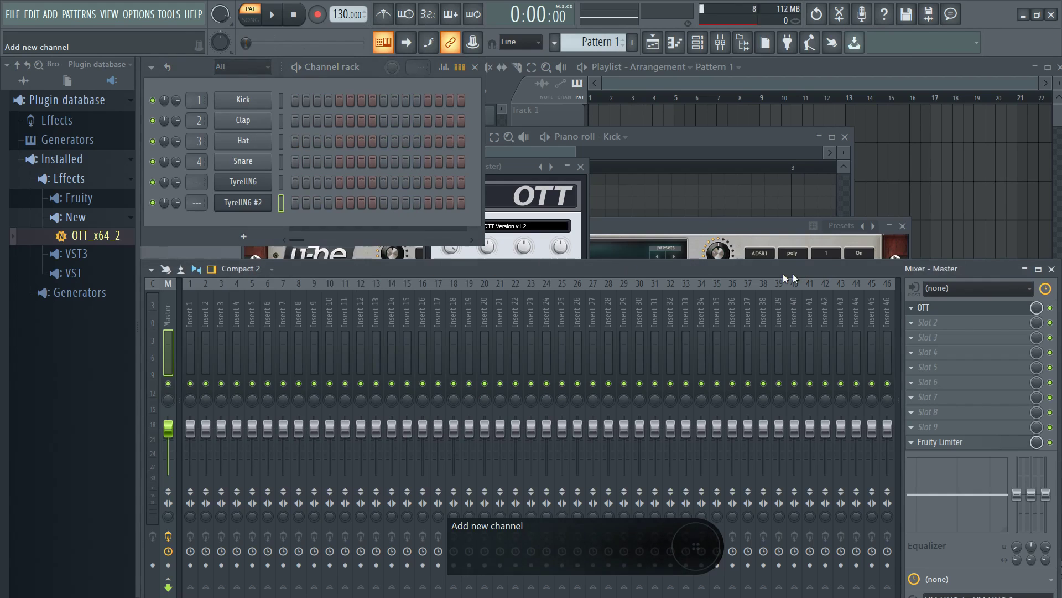
click(927, 322)
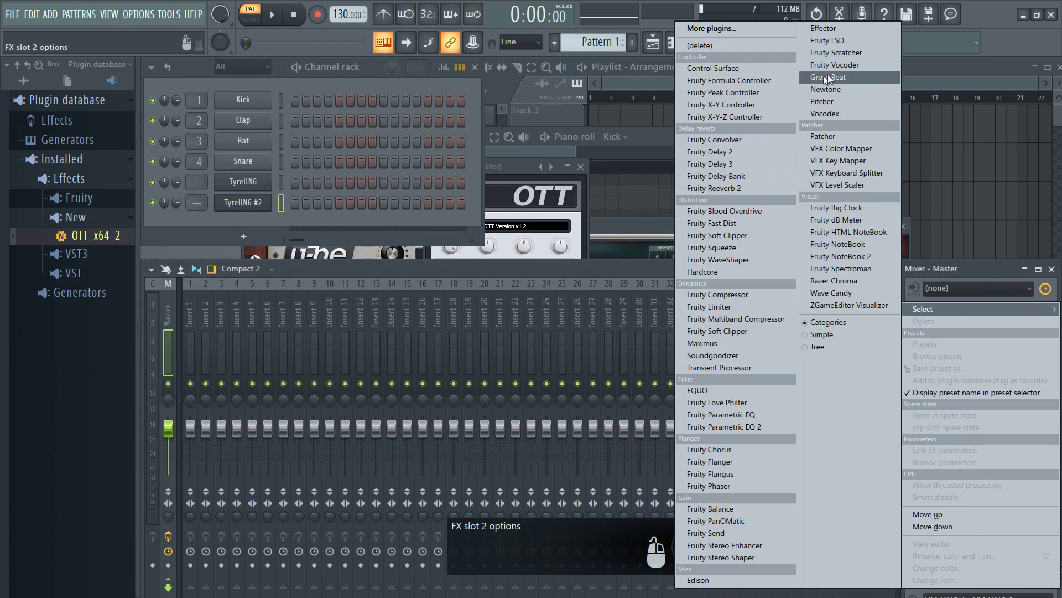
click(737, 38)
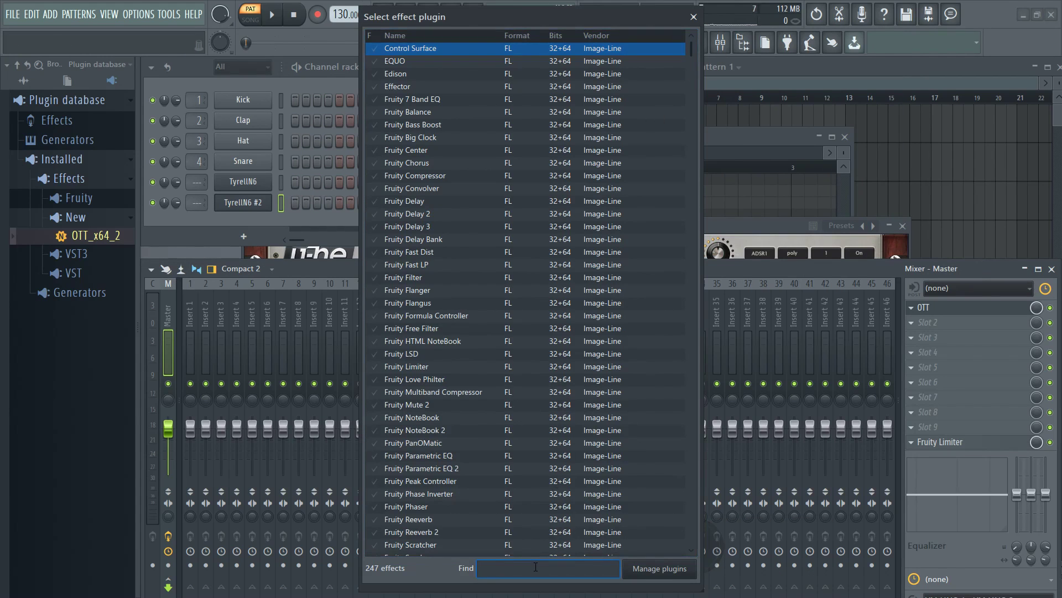
text(ott)
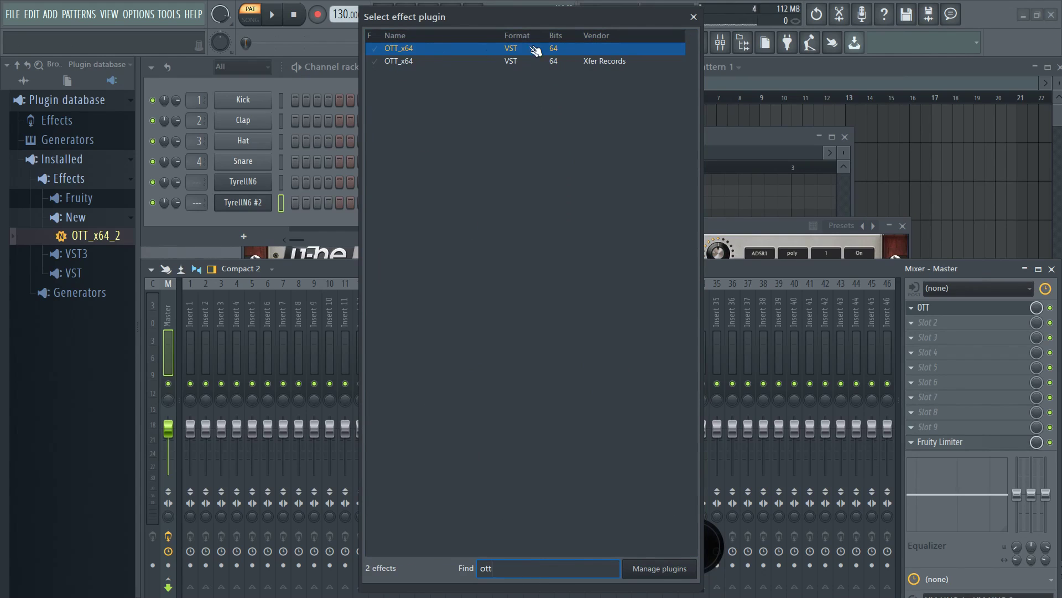
click(377, 50)
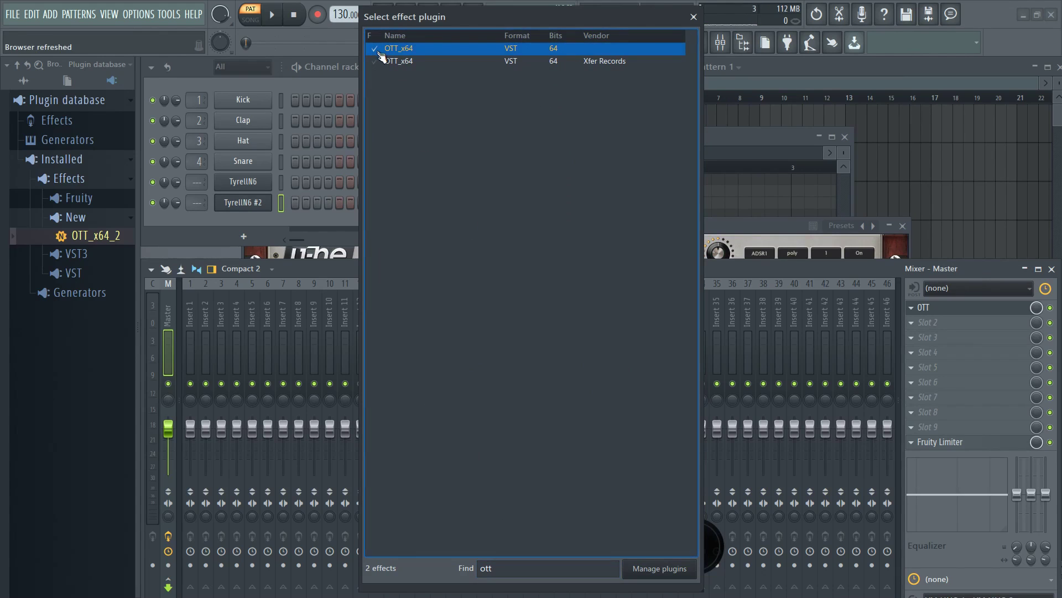
click(694, 17)
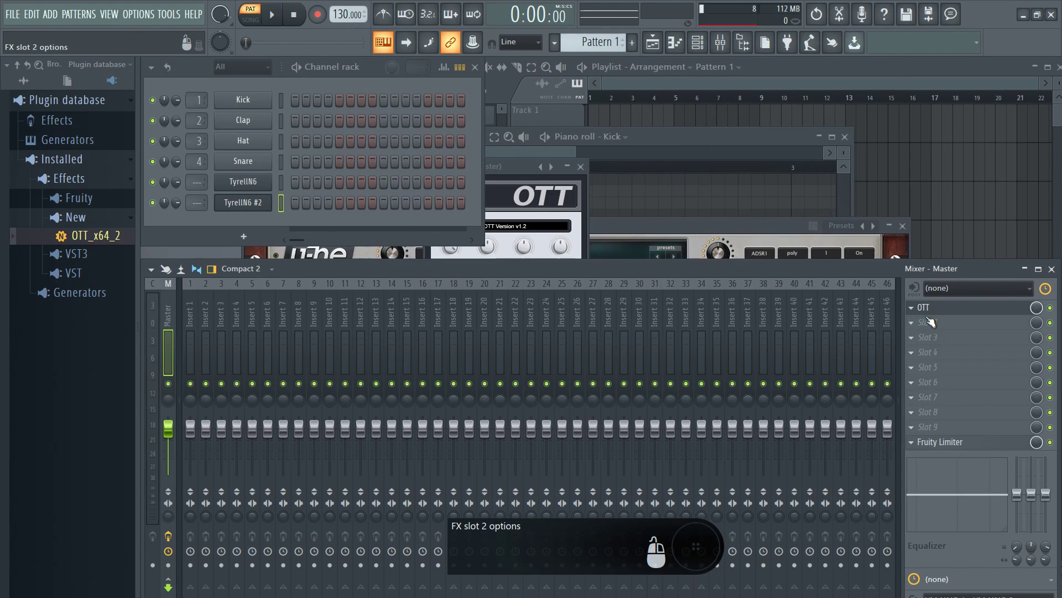
- Load the favorite OTT_x64_2 into the Master track's second effect slot and close its plugin window
right_click(931, 322)
mouse_move(940, 310)
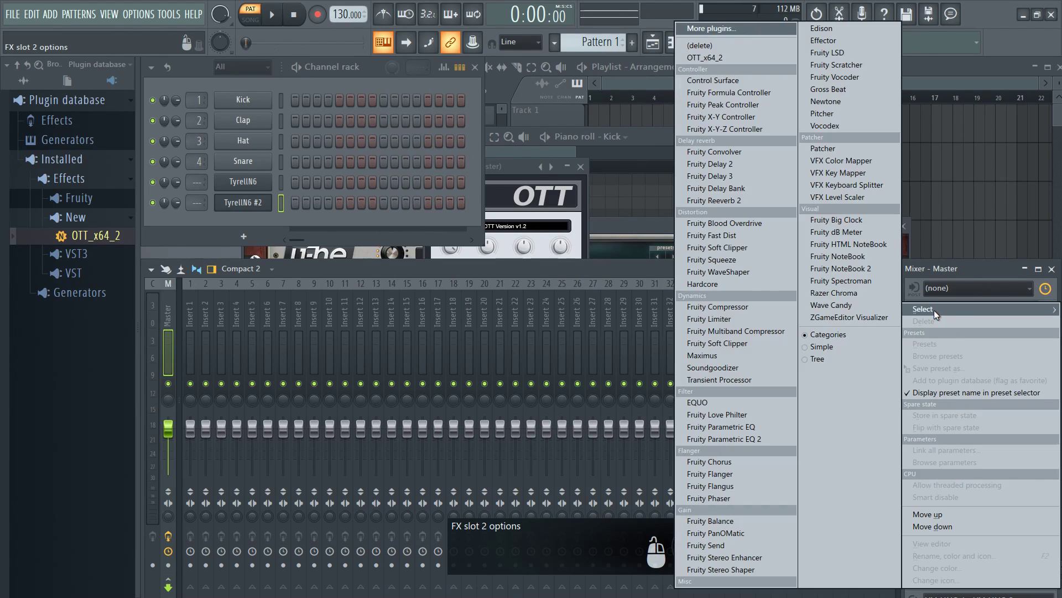
click(705, 58)
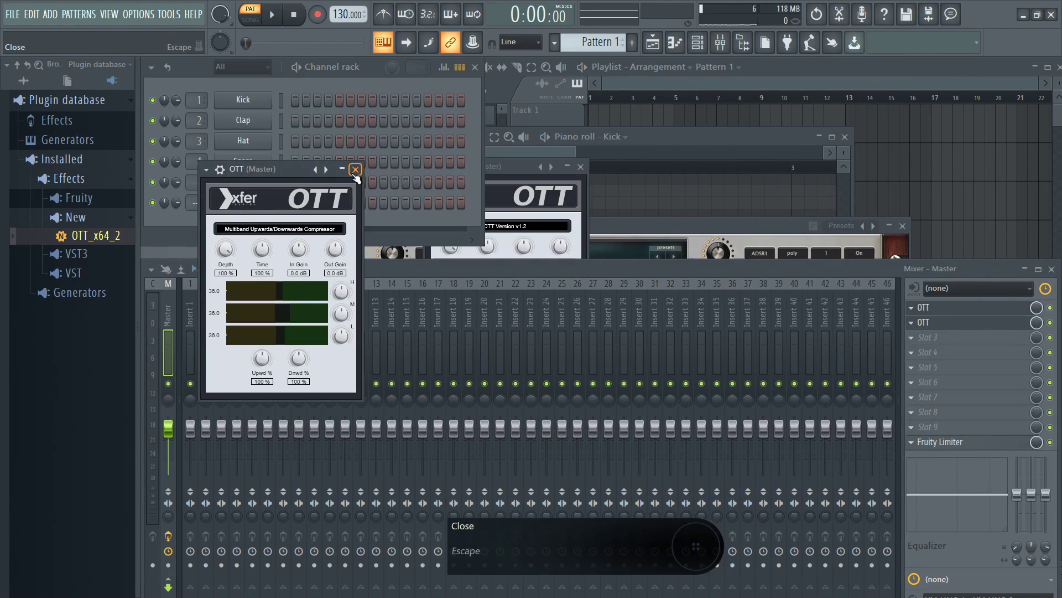
click(355, 169)
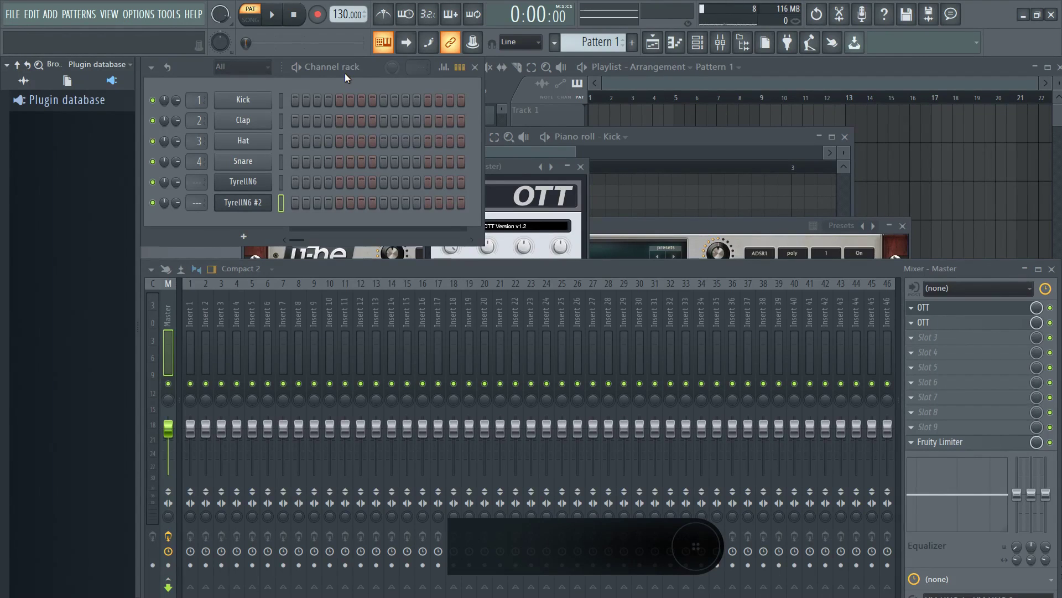
- Switch to File Explorer, locate CymaticsTrapStarterPack-V1-h6c in Downloaded Plugins\Drum Kits, and return to FL Studio to look through its full browser
key(alt+Tab)
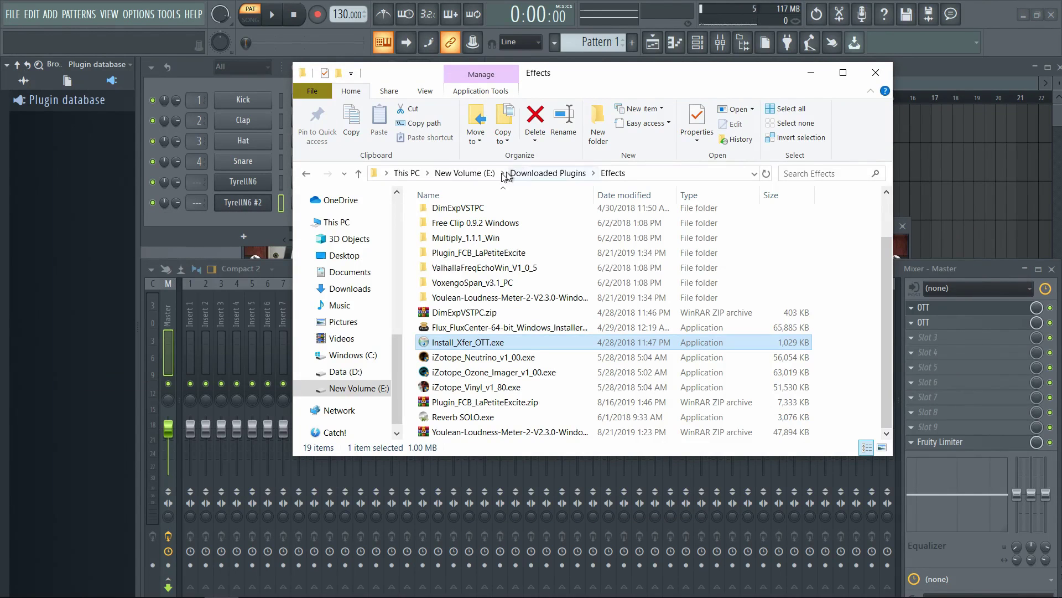
click(545, 172)
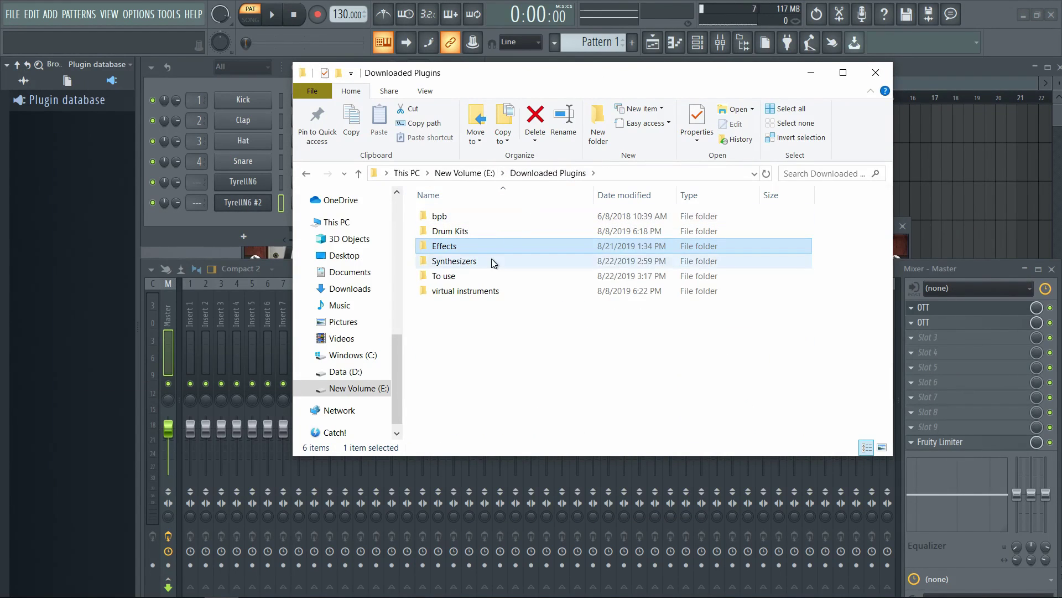
double_click(470, 234)
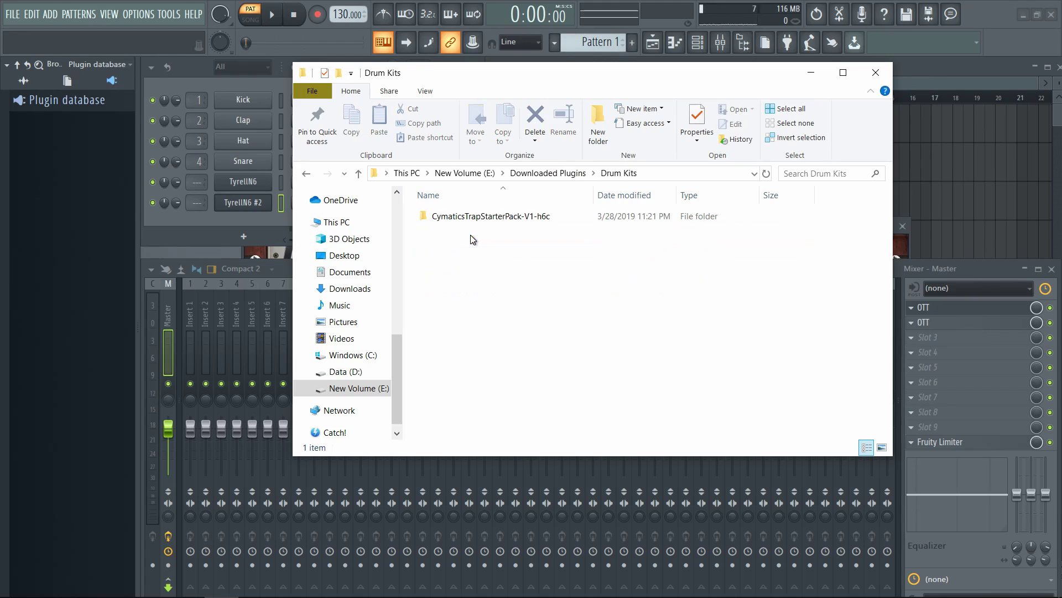
click(507, 218)
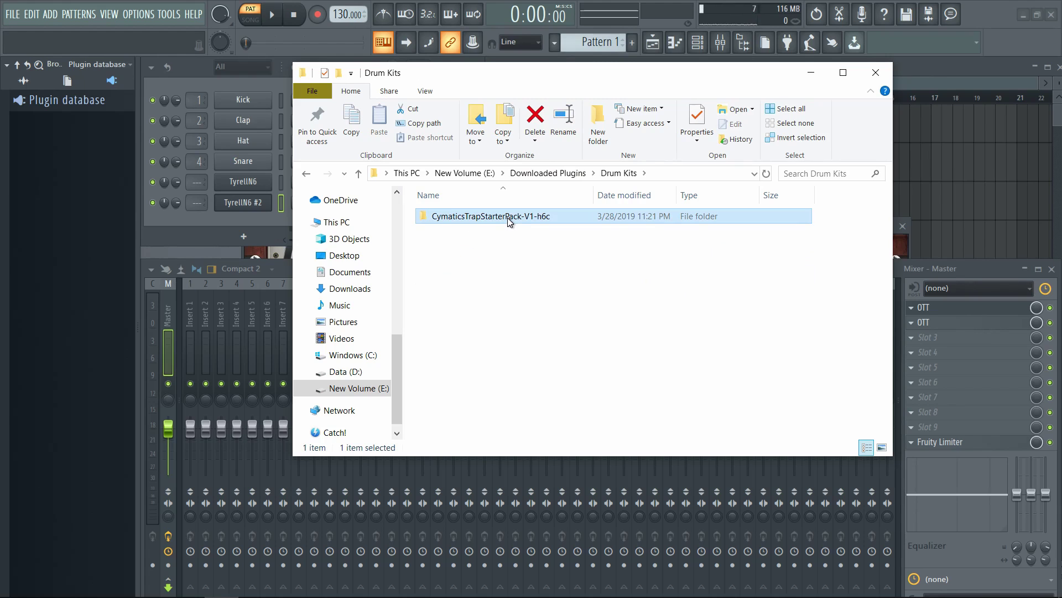
drag(507, 217, 53, 352)
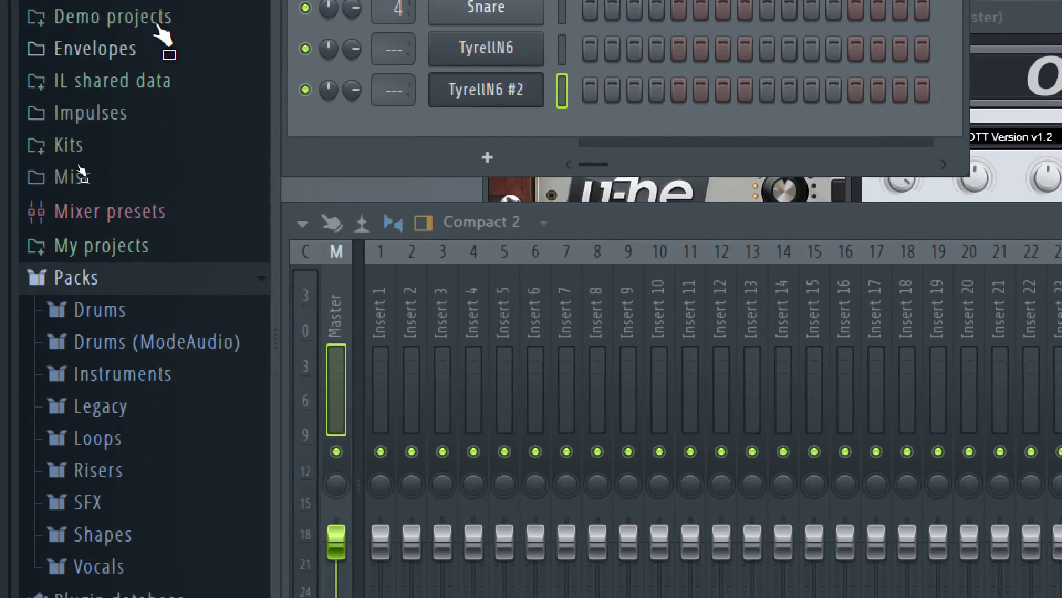
drag(163, 36, 130, 258)
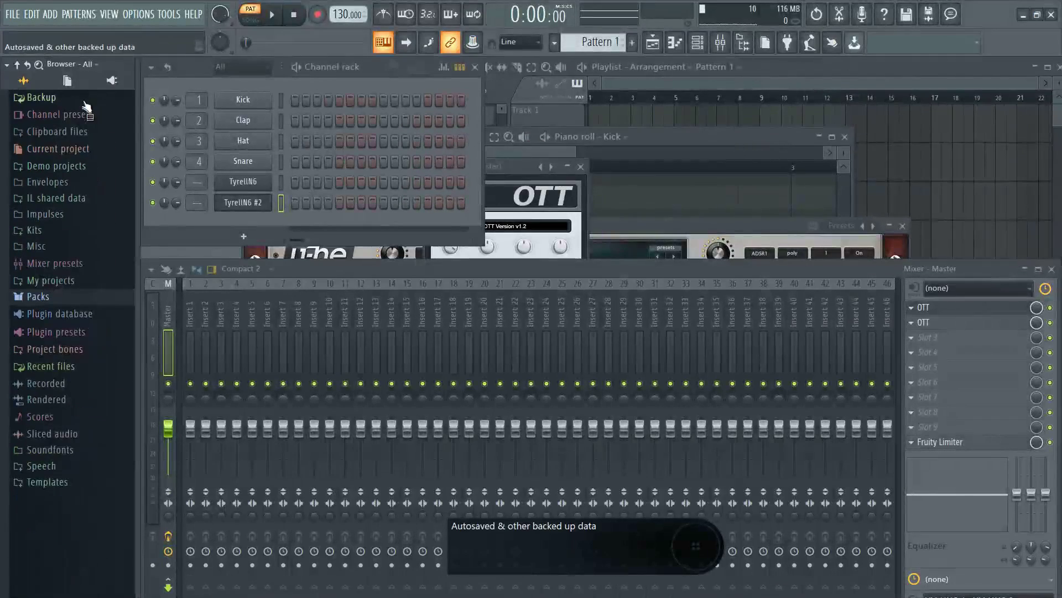
- Open the file settings and start choosing a folder for the second row of the browser extra search folders
click(49, 16)
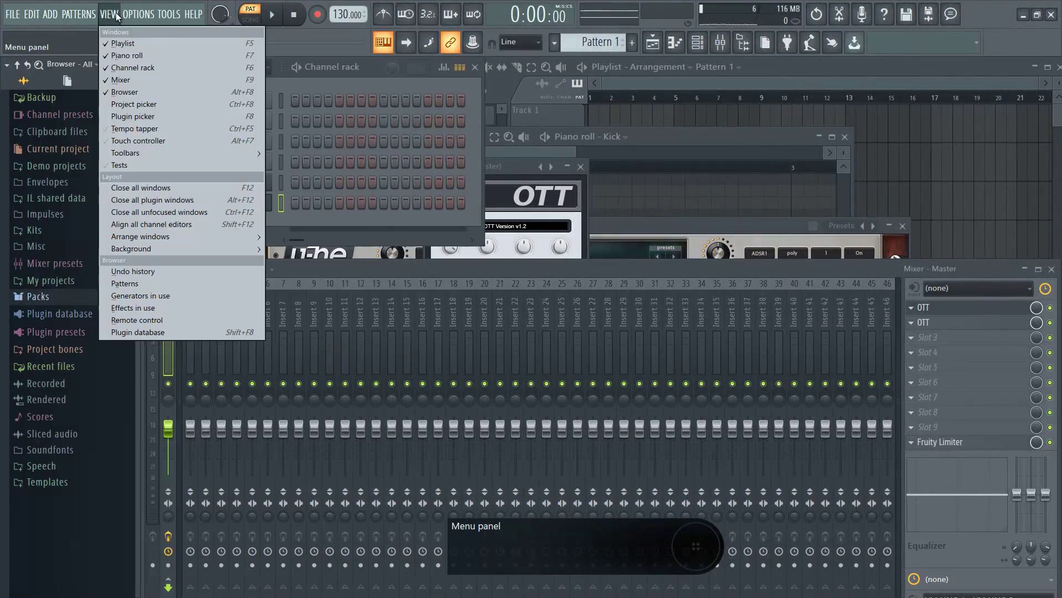
mouse_move(139, 15)
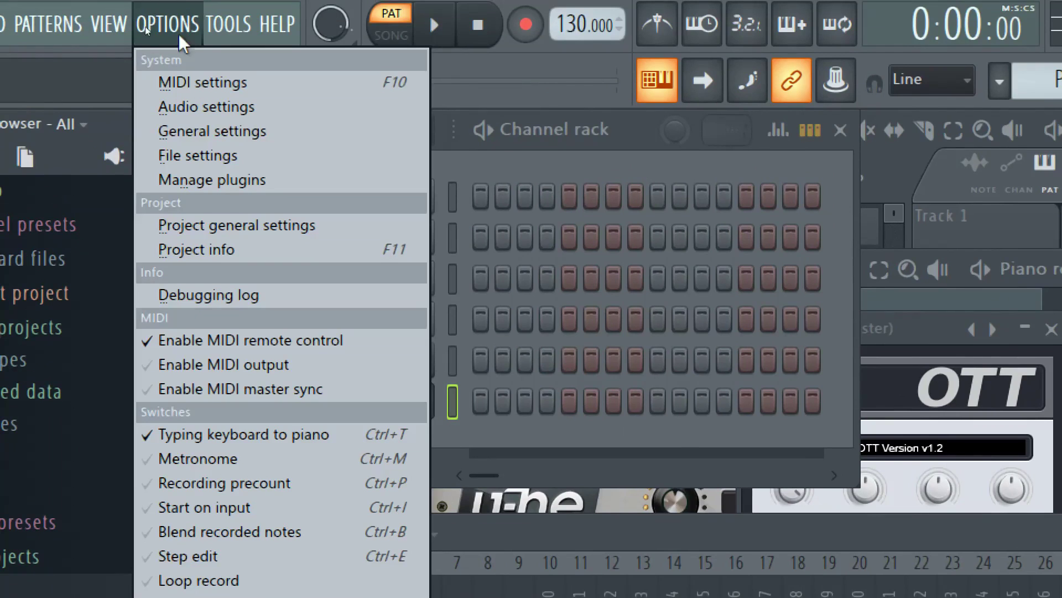
click(201, 159)
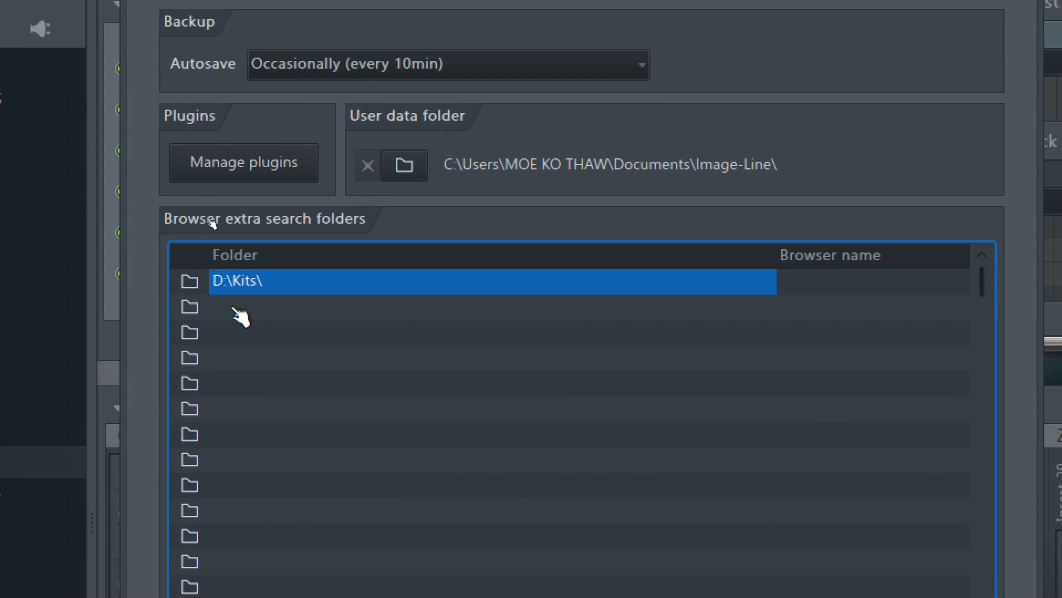
click(190, 307)
drag(905, 267, 489, 61)
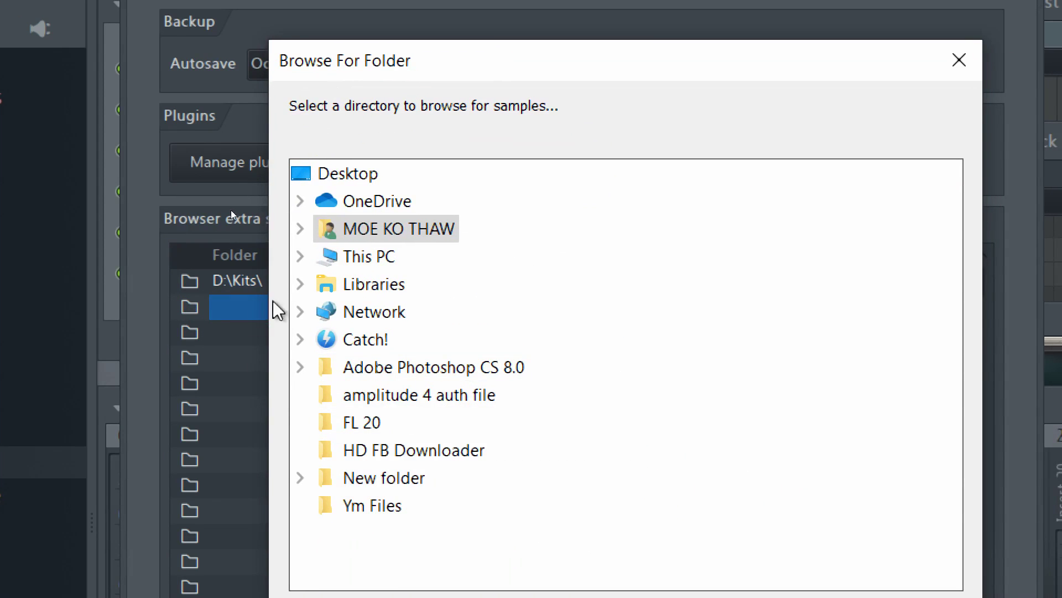
- Add E:\Downloaded Plugins\Drum Kits\CymaticsTrapStarterPack-V1-h6c as the browser extra search folder
click(300, 256)
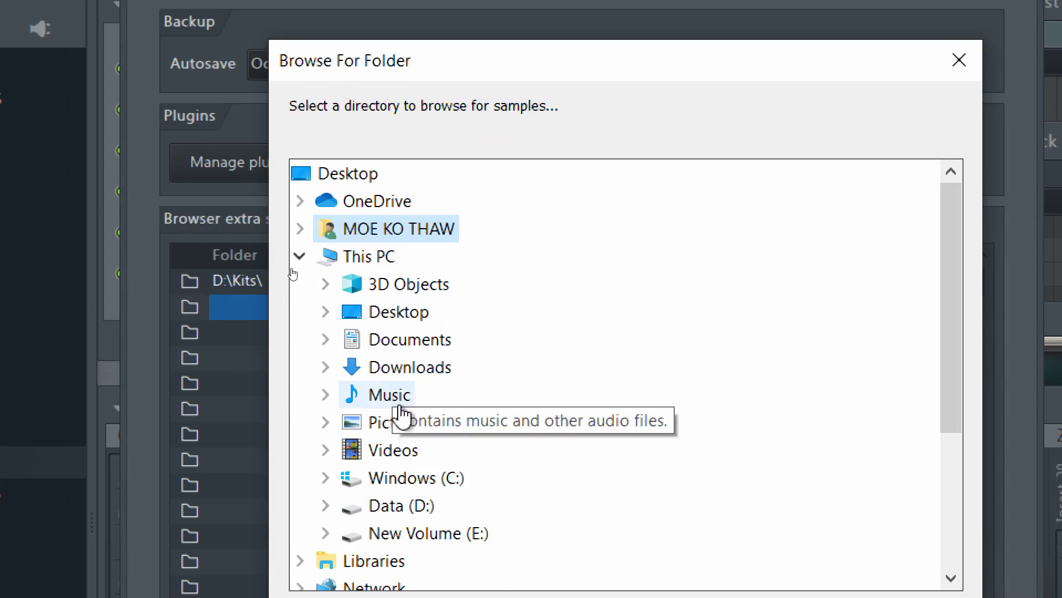
double_click(412, 533)
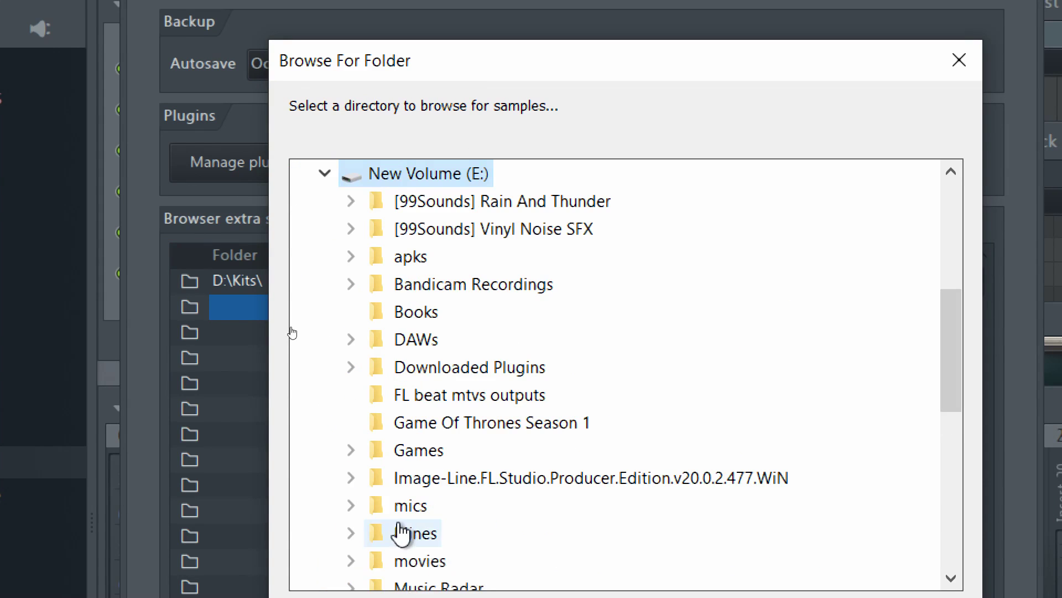
double_click(453, 366)
scroll(455, 368, down, 1)
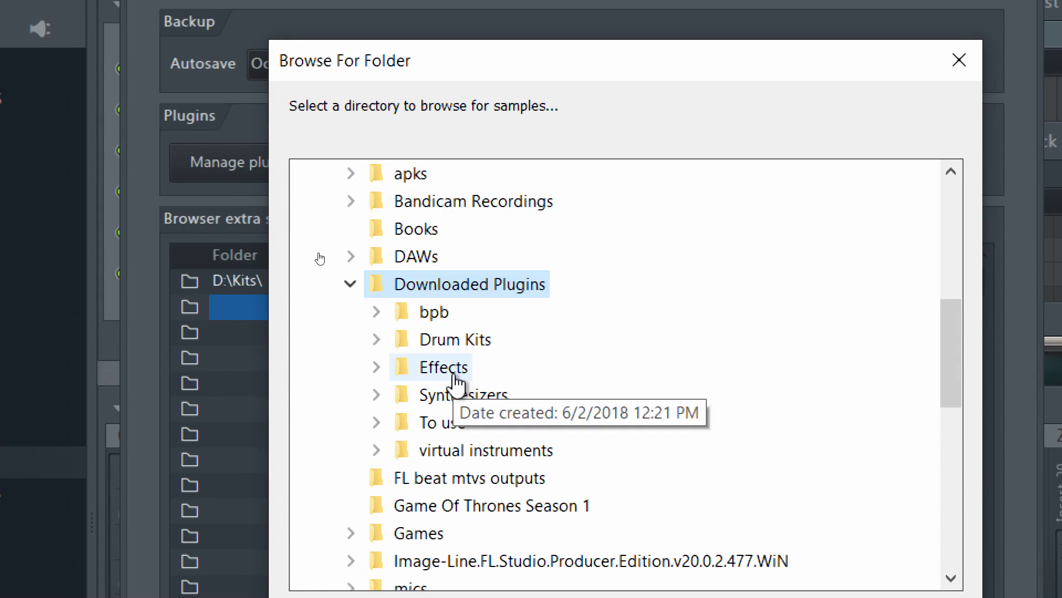
double_click(446, 342)
scroll(486, 528, down, 1)
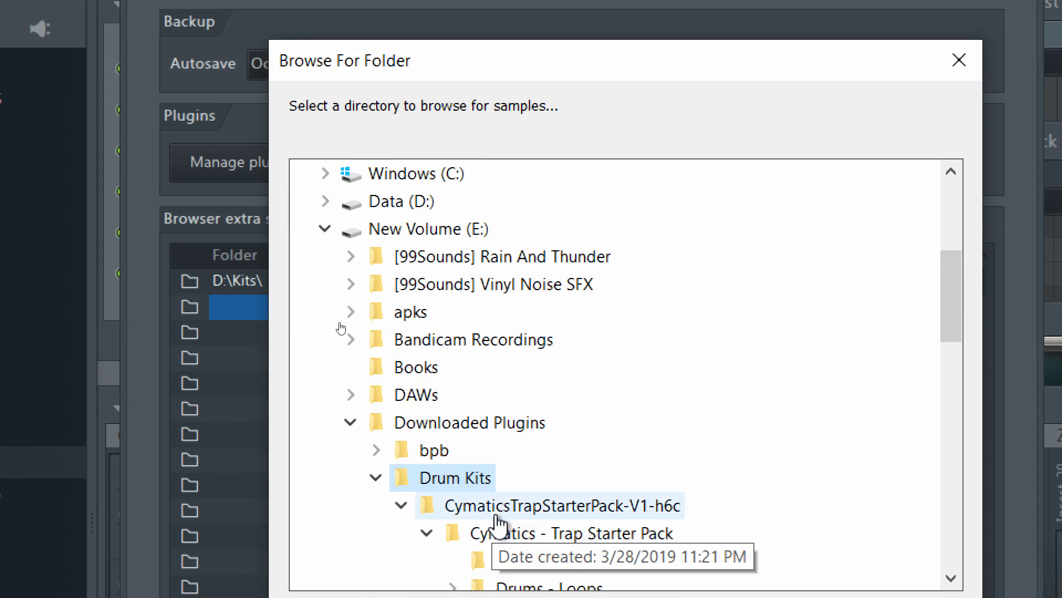
click(500, 515)
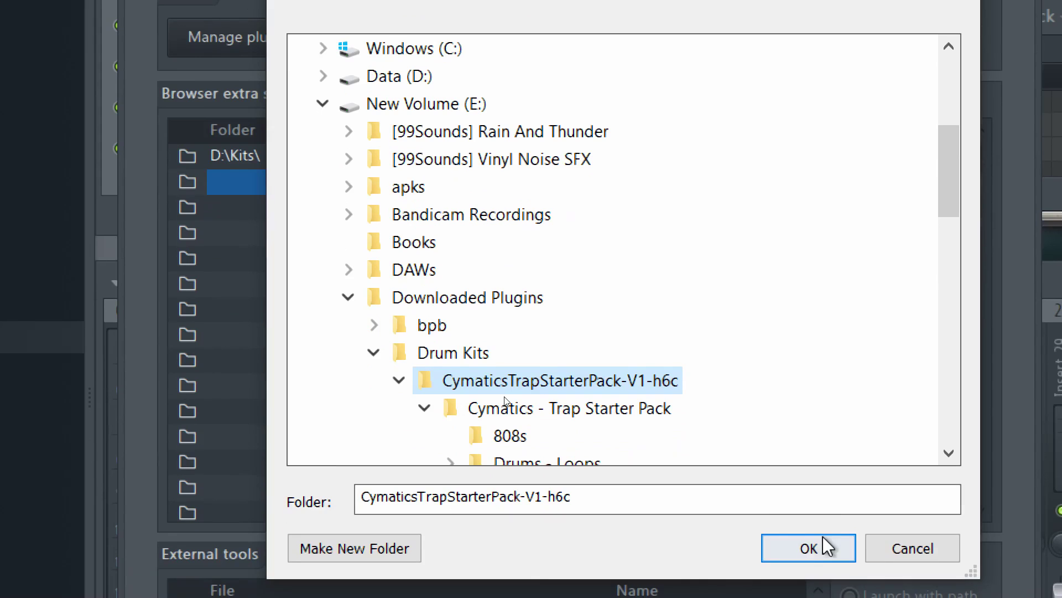
click(825, 551)
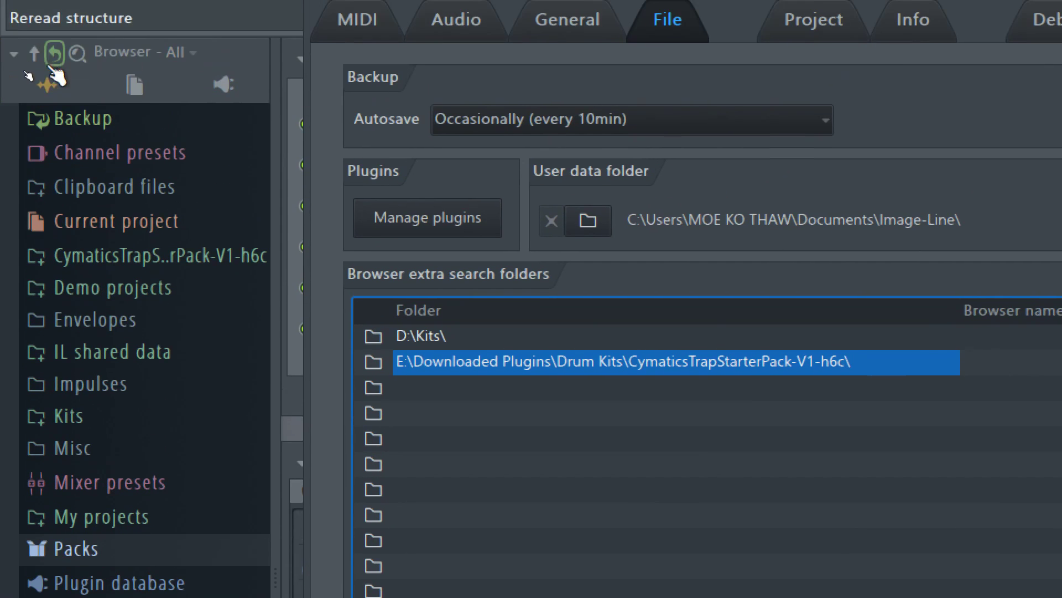
- Reread the browser structure, then expand the CymaticsTrapStarterPack-V1-h6c folder to check its contents and collapse it again
click(53, 62)
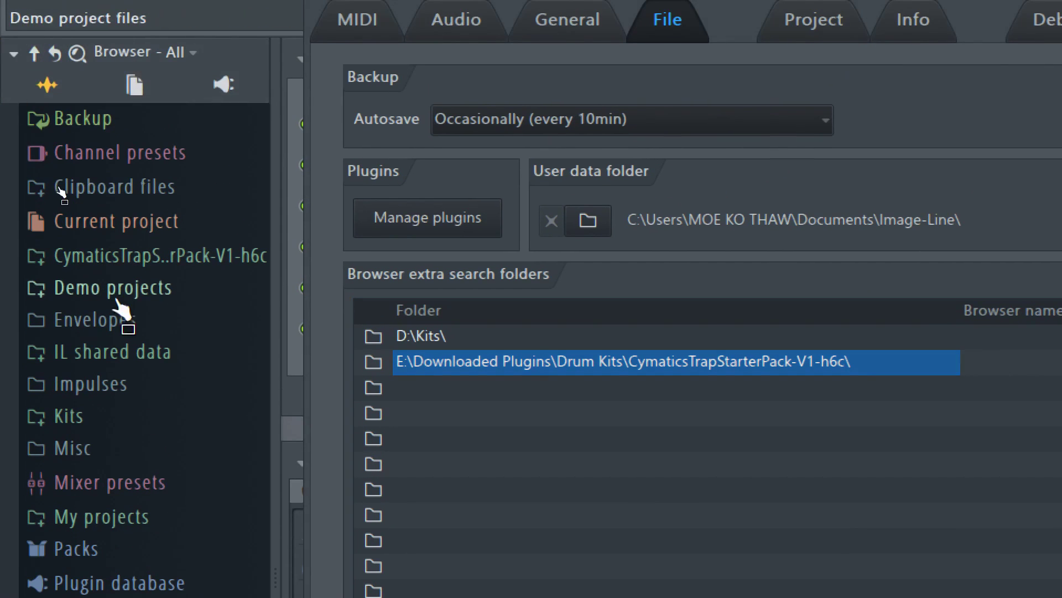
click(119, 257)
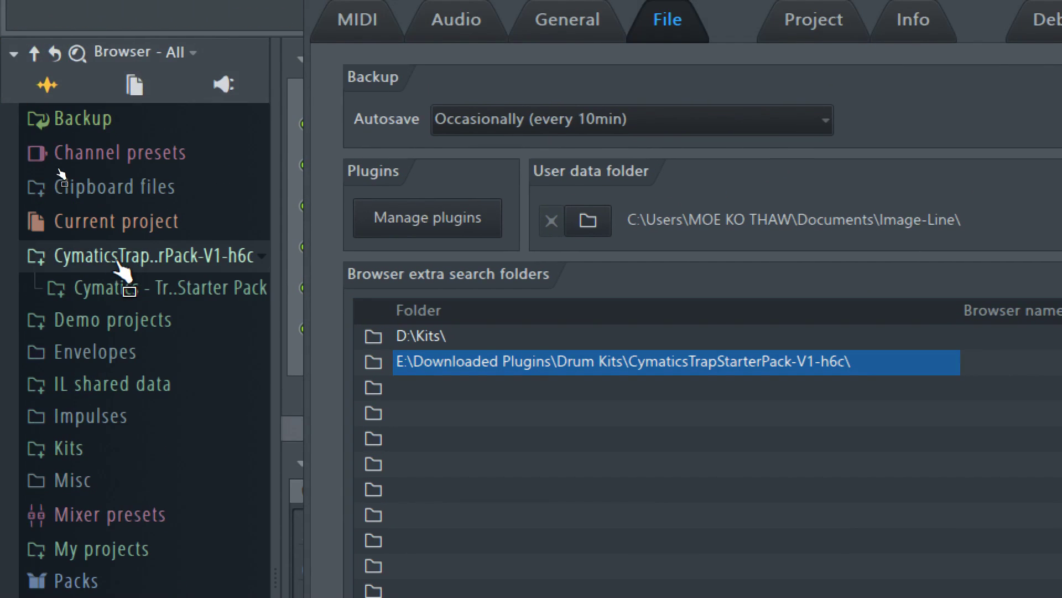
click(119, 260)
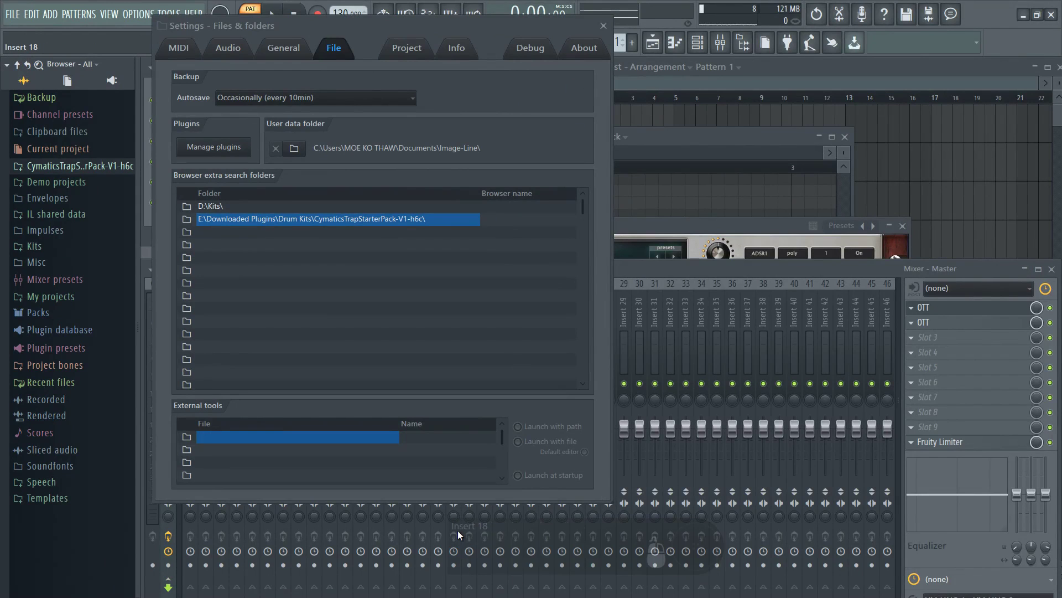
- Switch to File Explorer to view the drives under This PC, then close it and the FL Studio settings
key(alt+Tab)
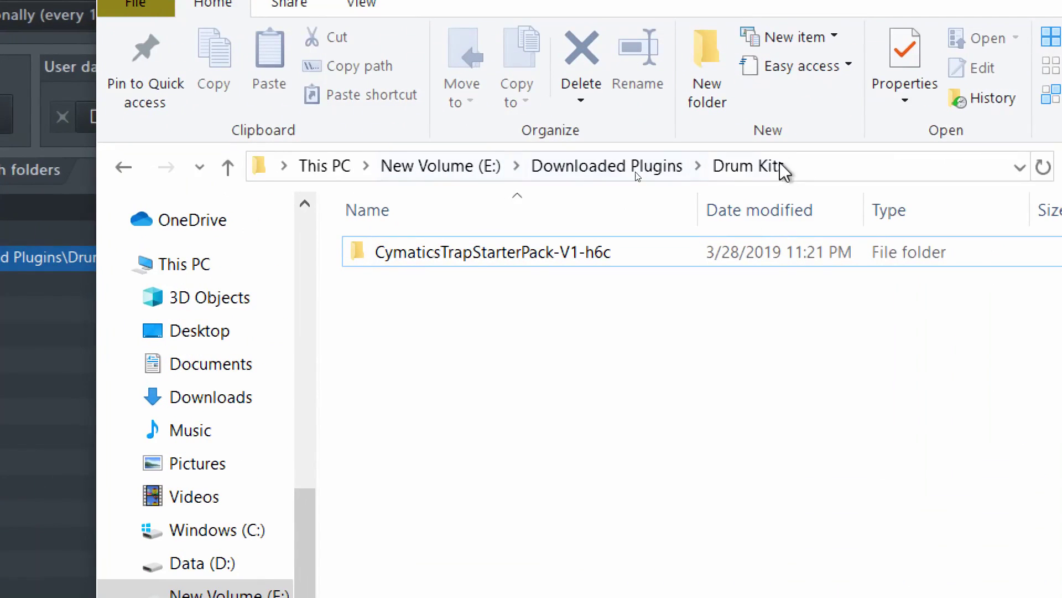
click(334, 164)
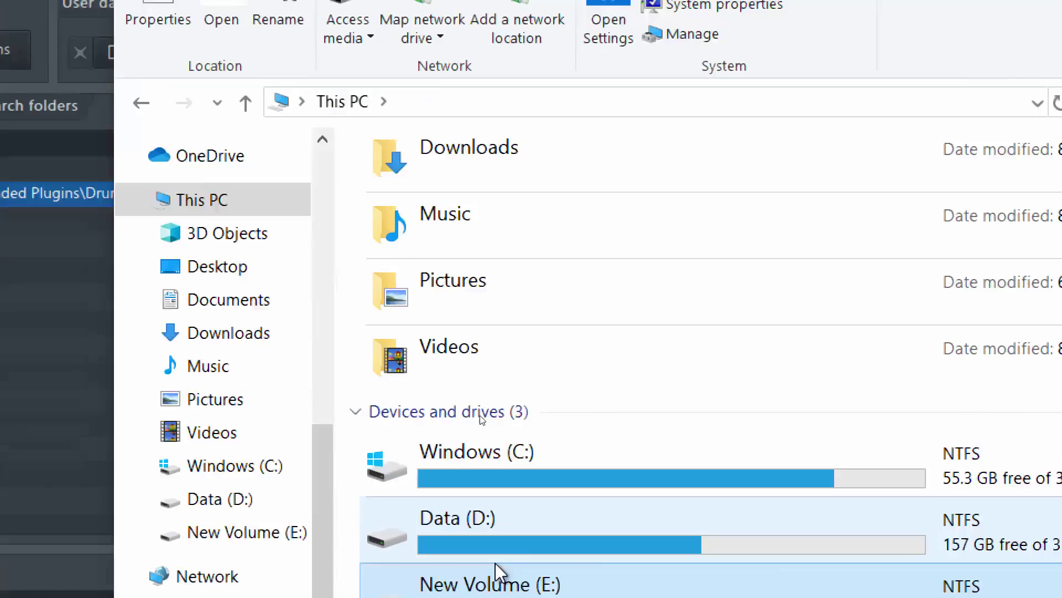
click(530, 437)
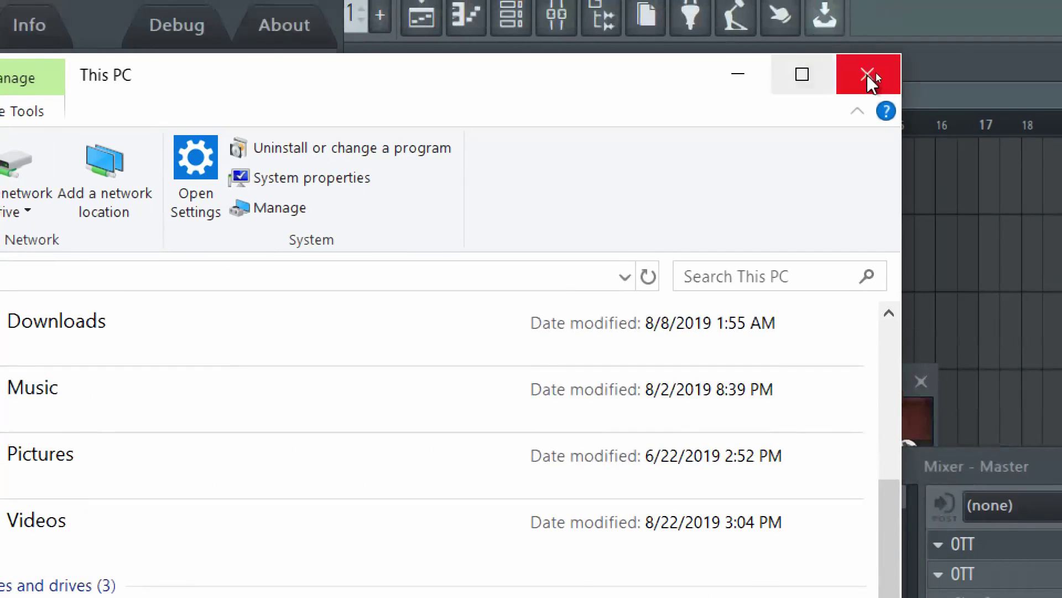
click(868, 72)
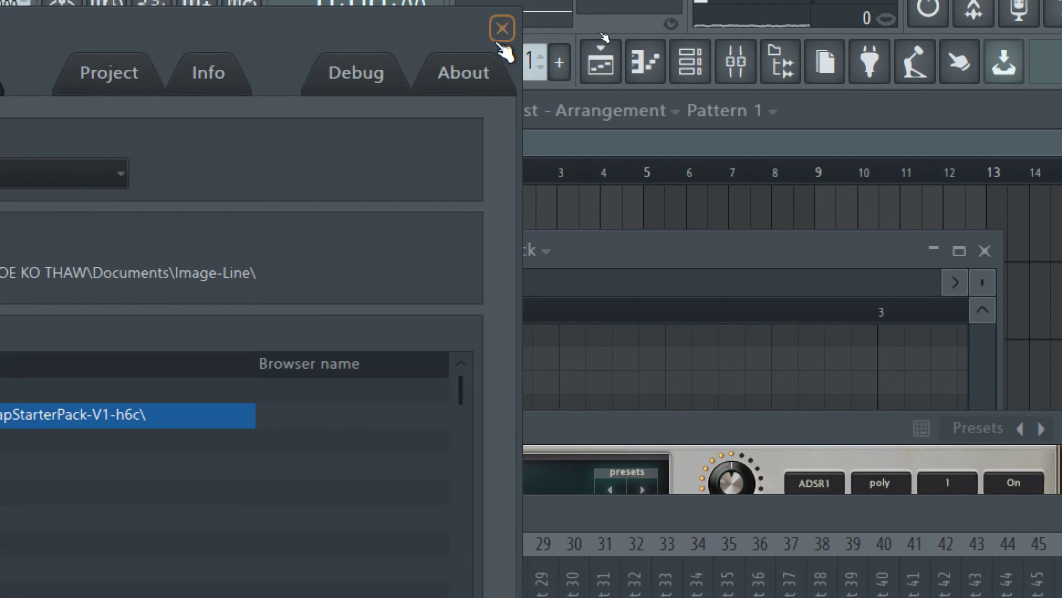
click(321, 0)
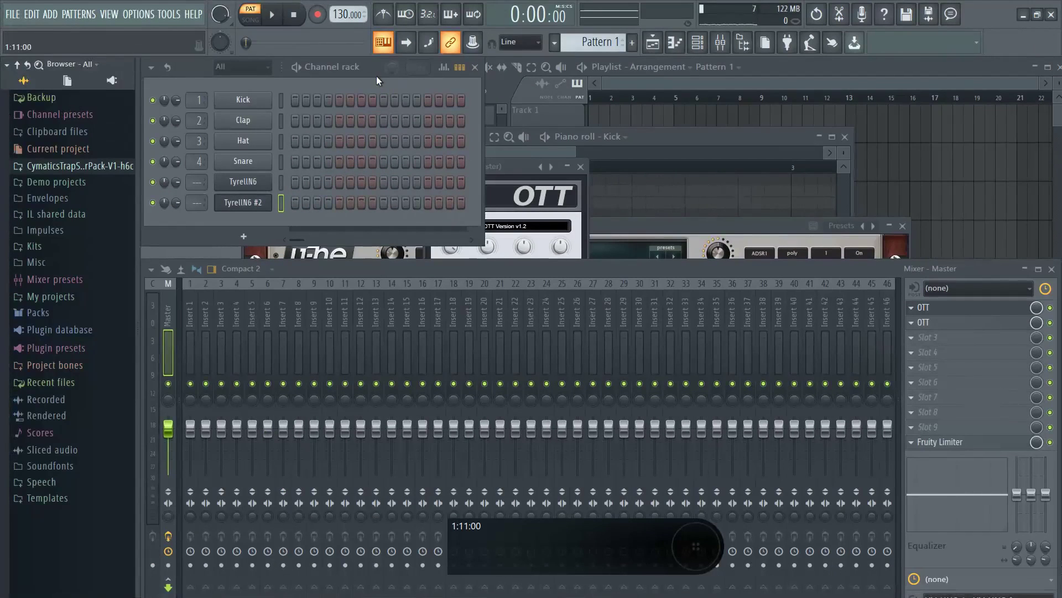
- Move the Channel rack toward the centre of the workspace and view the list of instruments available for a new channel
drag(376, 76, 572, 75)
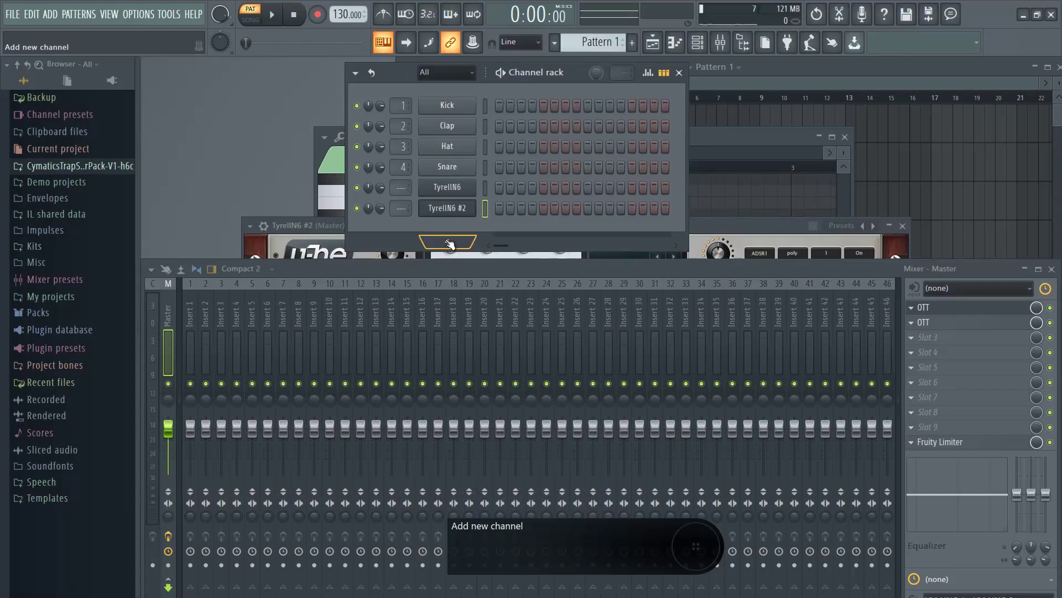
click(447, 237)
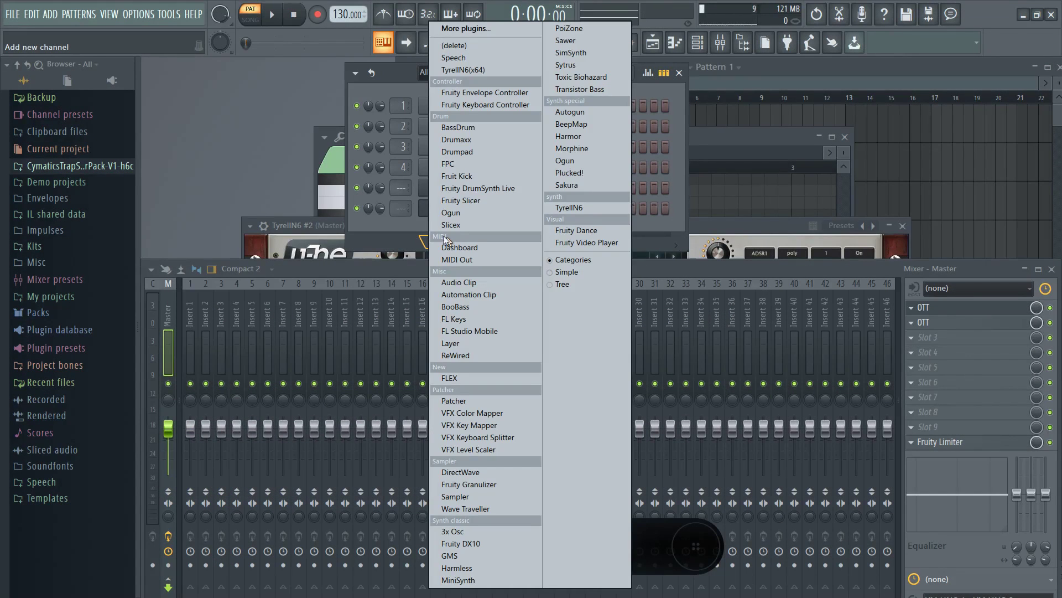
click(413, 224)
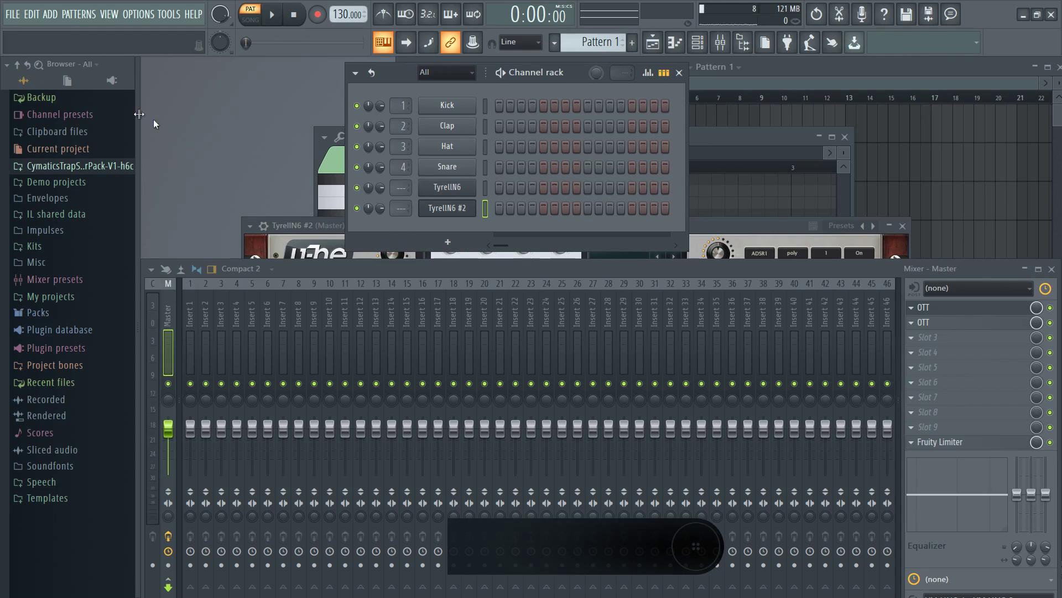
- Add Serum_x64 from the installed VST generators of the plugin database to the Channel rack
click(112, 80)
click(83, 160)
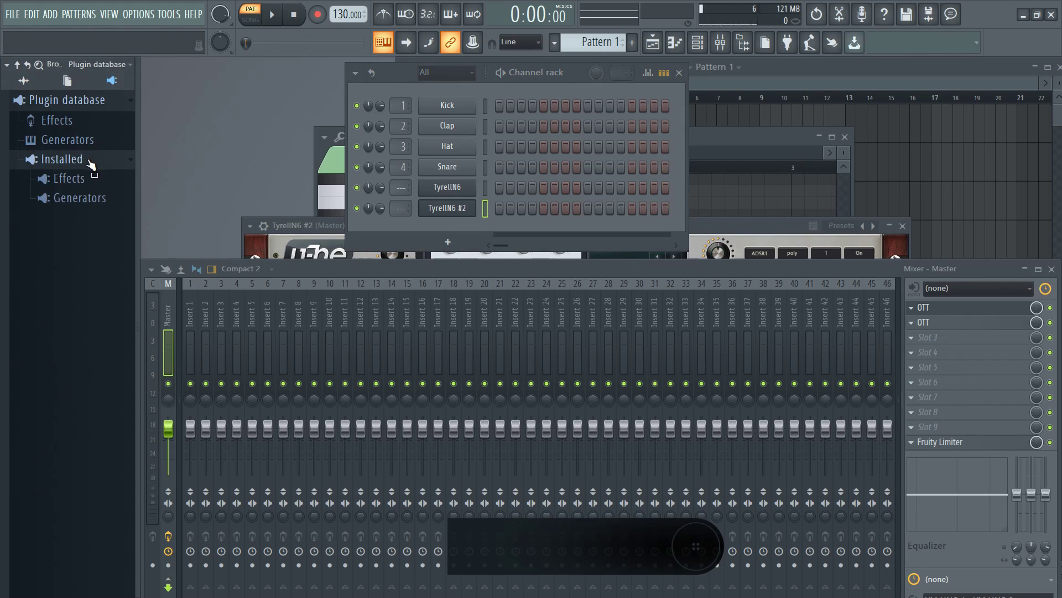
click(82, 198)
click(79, 281)
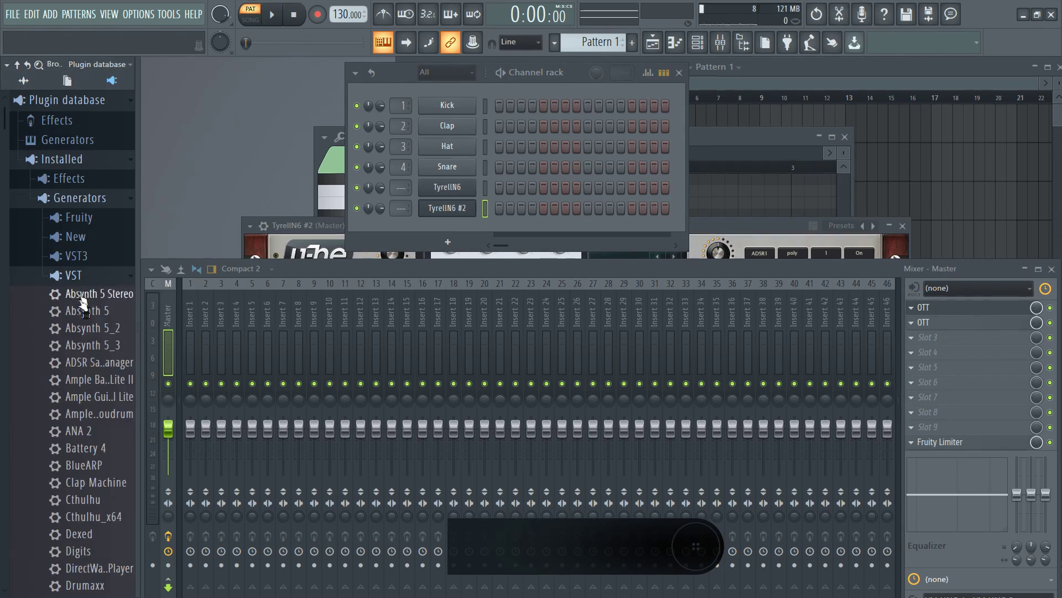
scroll(83, 332, down, 10)
drag(88, 279, 443, 227)
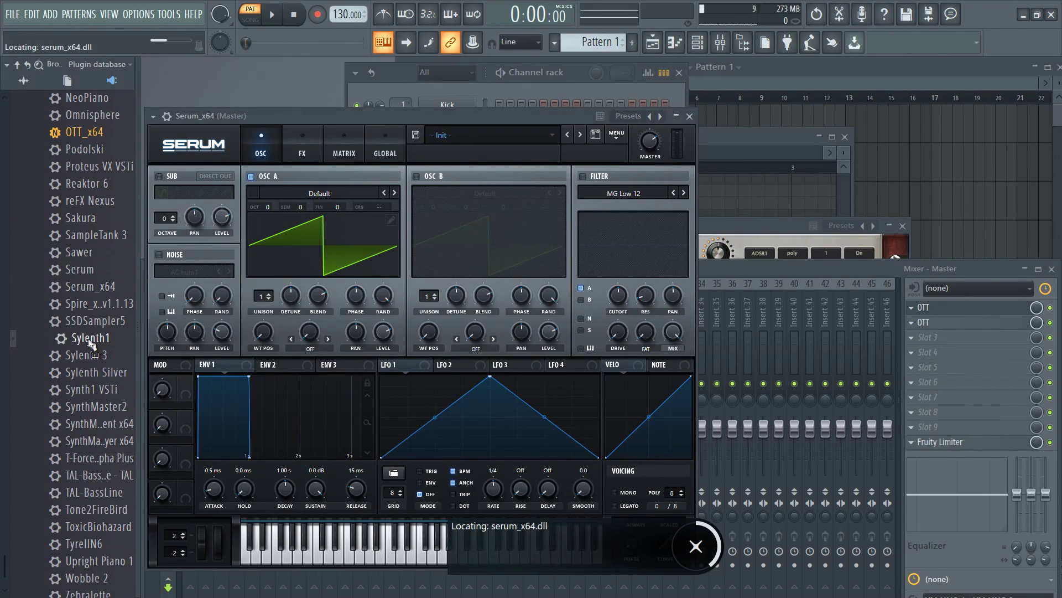
- Open Sylenth1 from the plugin database in a new channel and return the browser to its All view
right_click(95, 334)
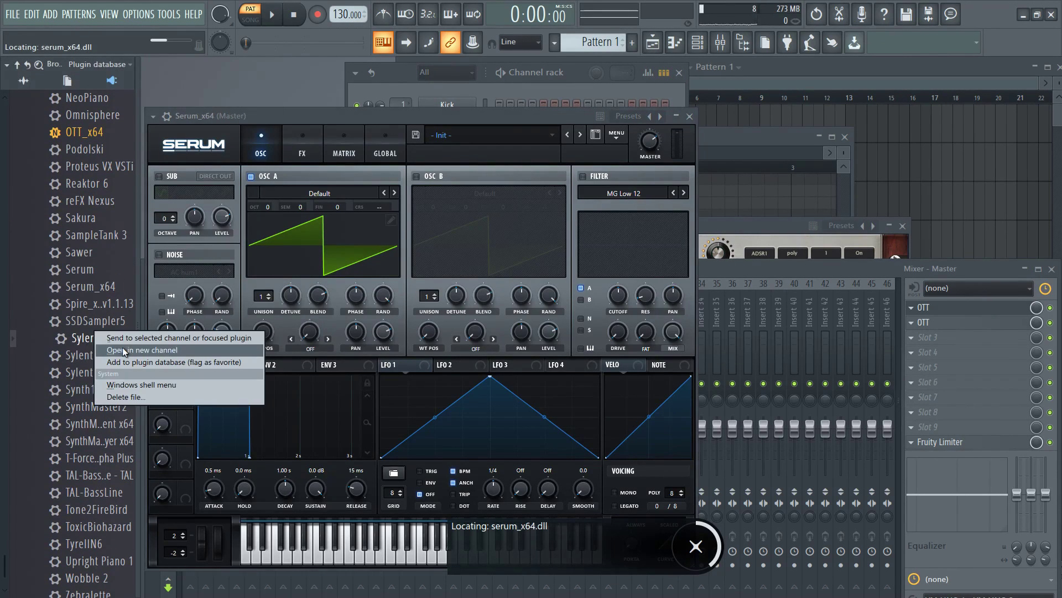
click(123, 351)
click(22, 82)
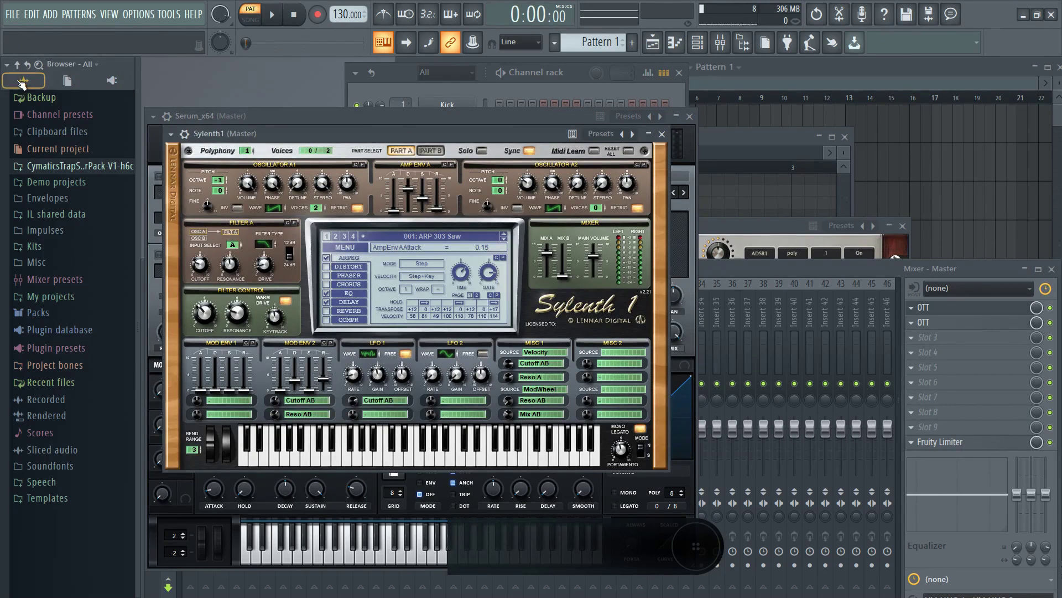
- Bring Serum to the front, open its Load Preset dialog to inspect the full path of the User presets folder, and cancel
drag(525, 132, 609, 88)
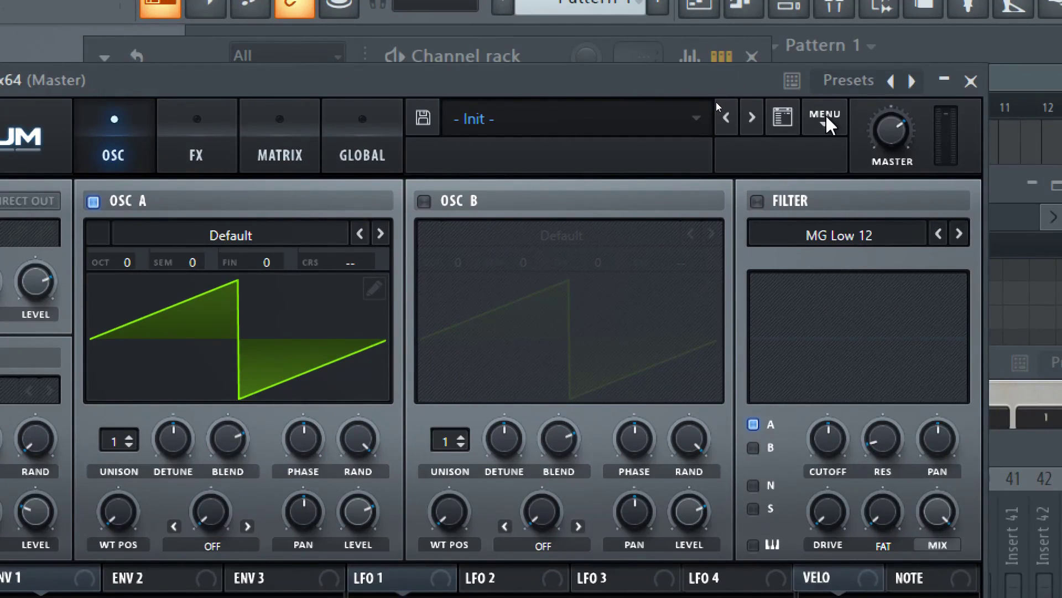
click(827, 118)
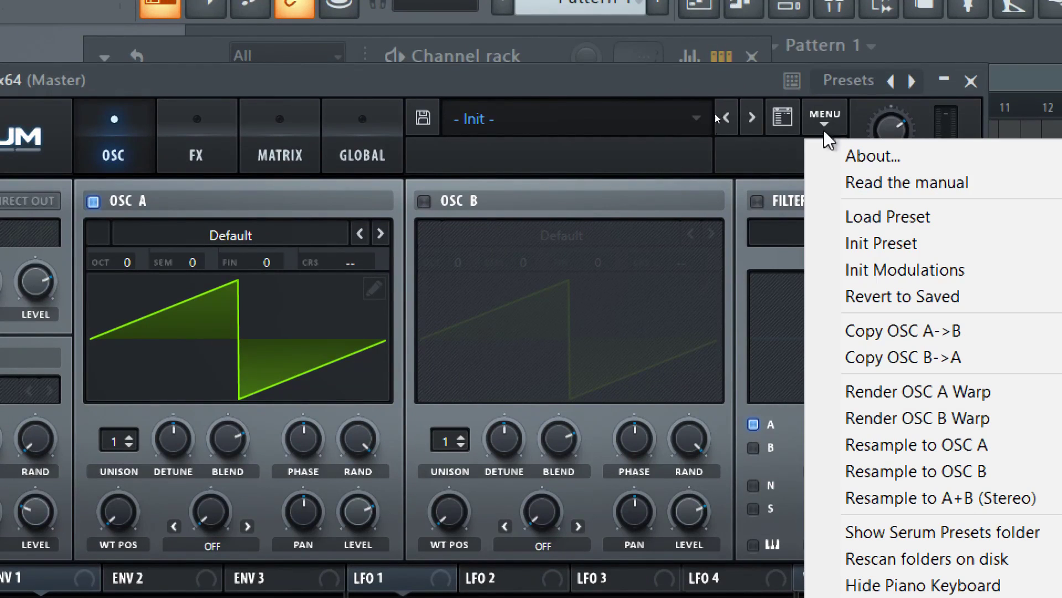
click(870, 216)
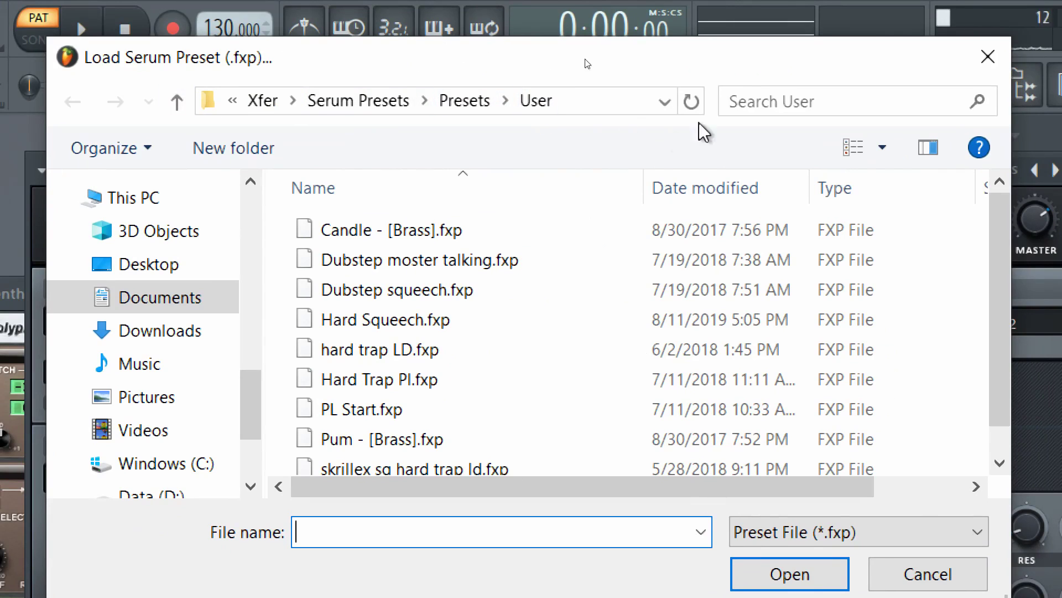
click(622, 105)
click(629, 105)
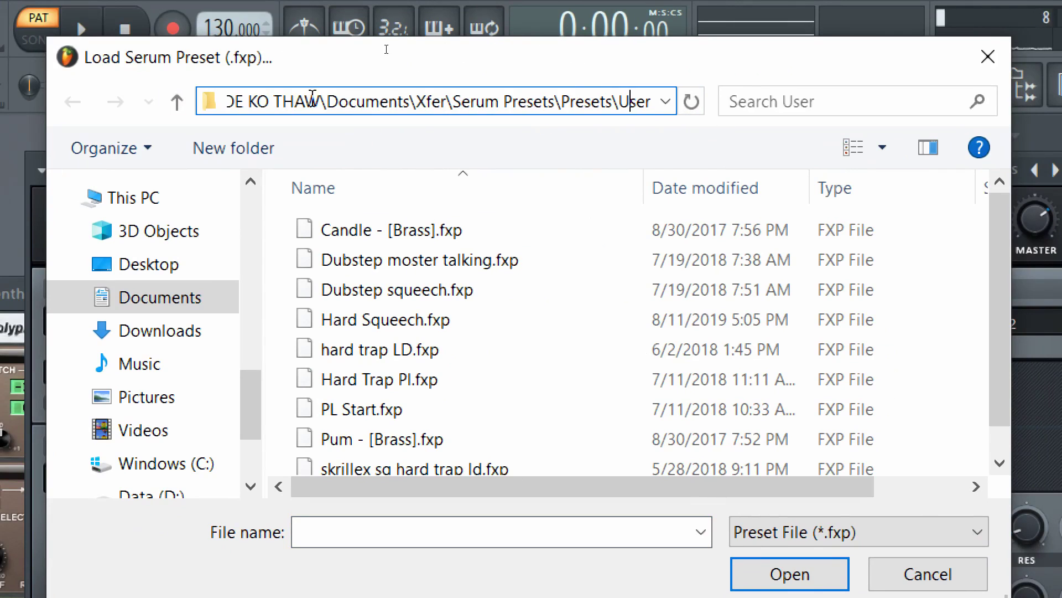
click(236, 101)
click(236, 99)
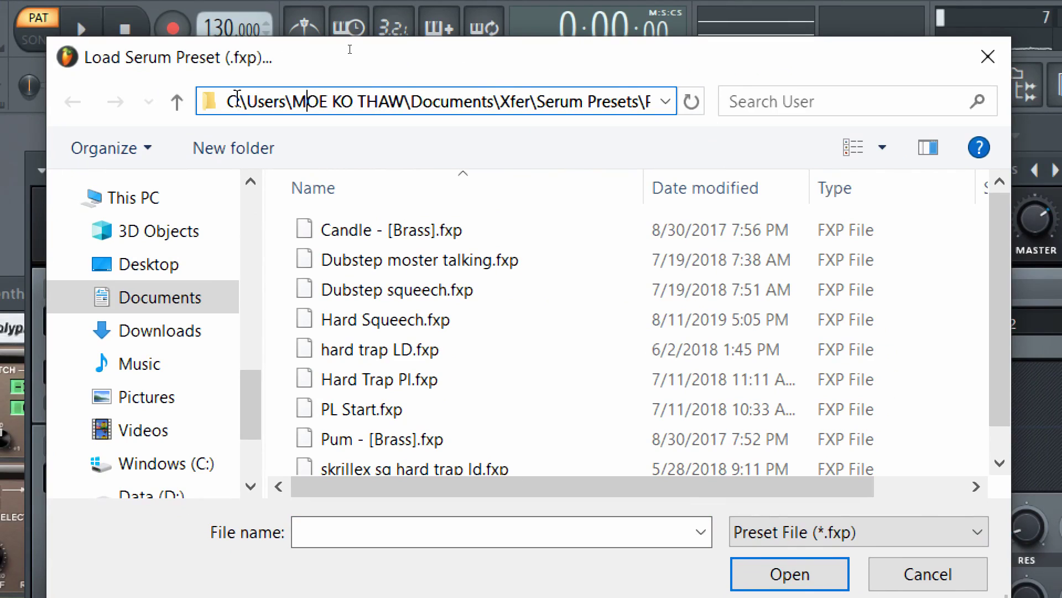
click(239, 102)
click(441, 101)
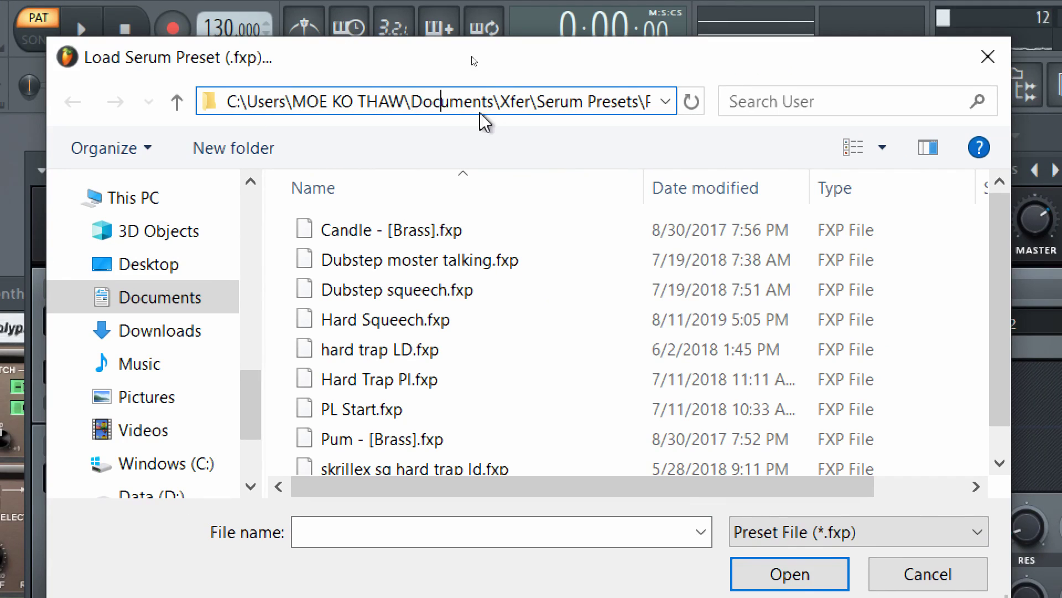
key(Right)
key(Right)
key(Right)
key(Right)
key(Right)
key(Right)
key(Right)
key(Right)
key(Right)
key(Right)
key(Right)
key(Right)
key(Right)
key(Right)
key(Right)
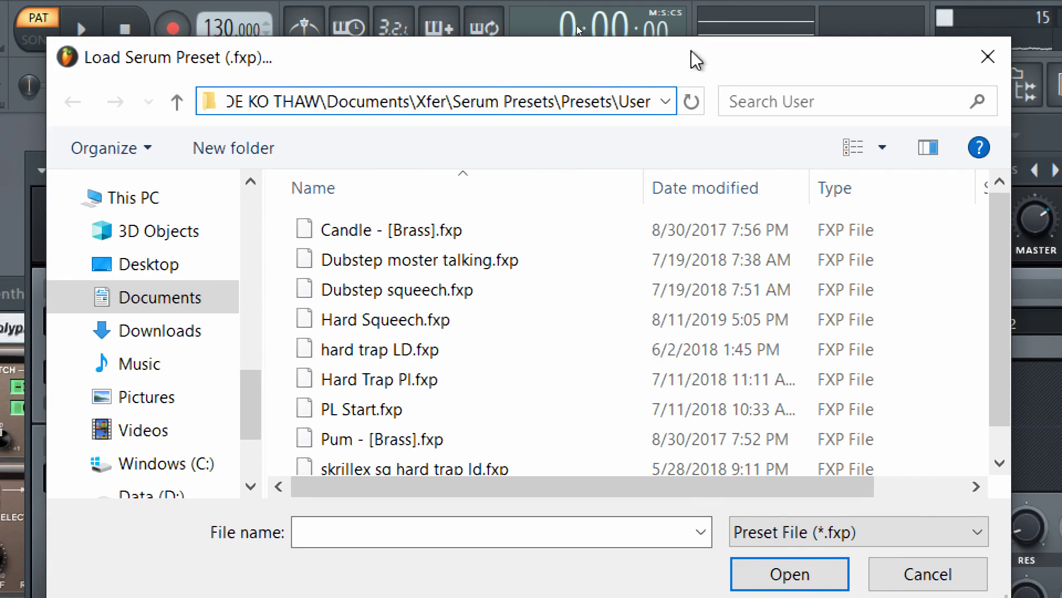
click(277, 235)
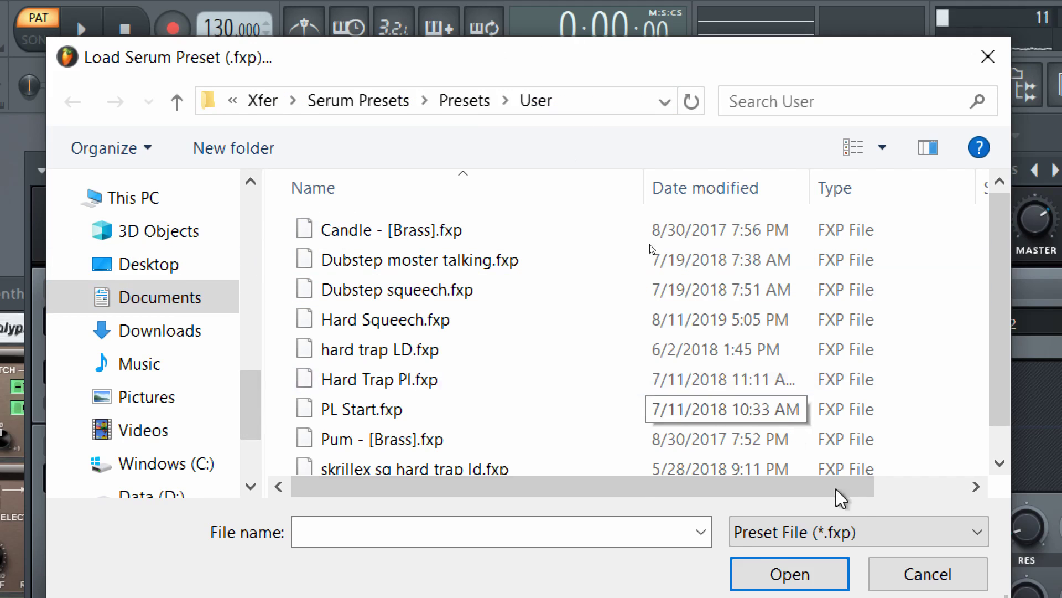
click(877, 533)
- Reopen Serum's Load Preset dialog, look through the parent Presets folder where preset packs are stored, check its folder actions, and cancel
click(920, 159)
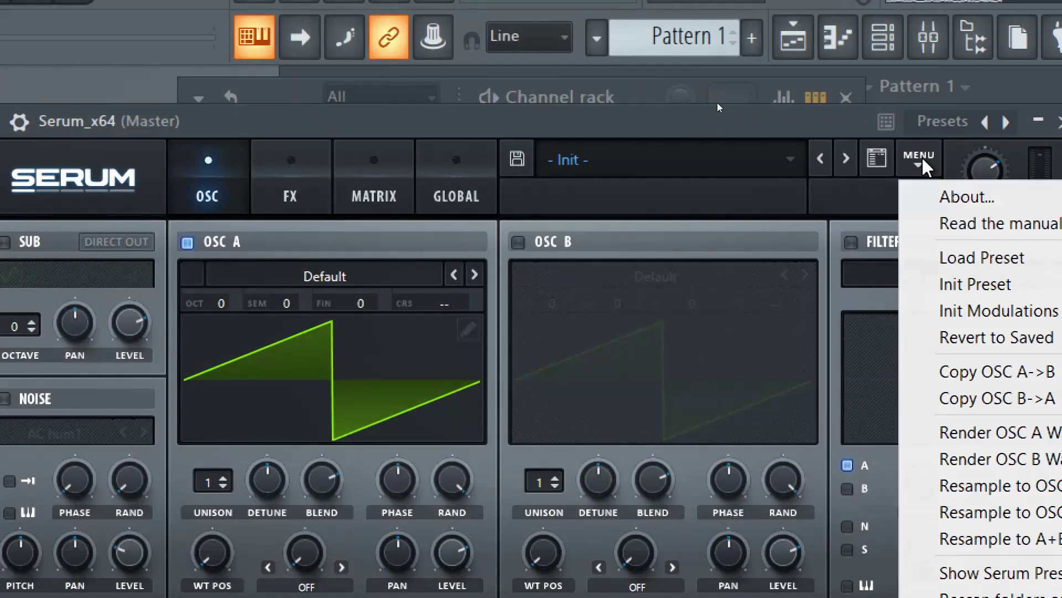
click(959, 258)
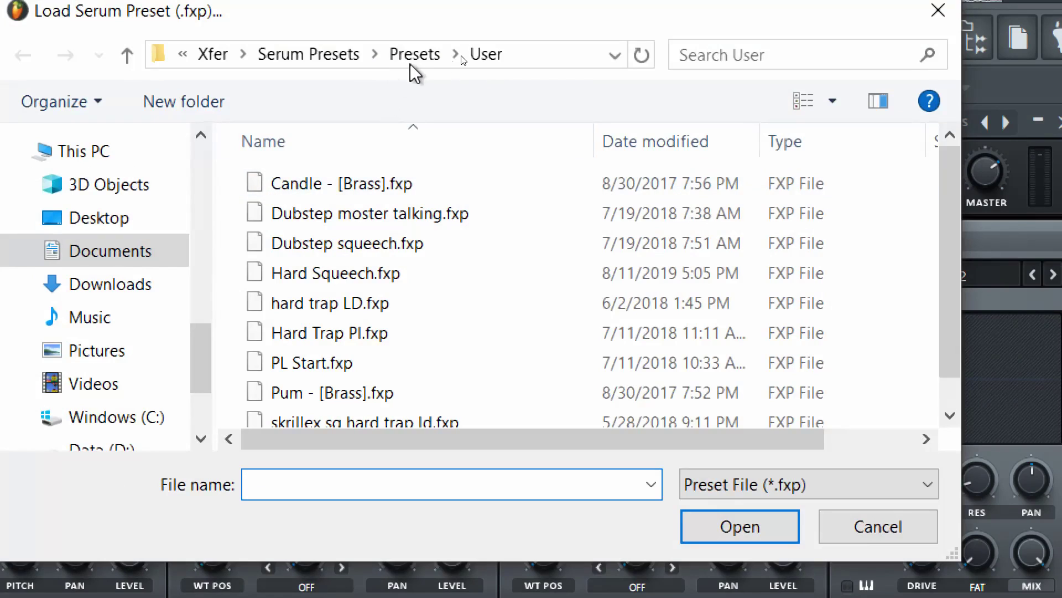
click(413, 57)
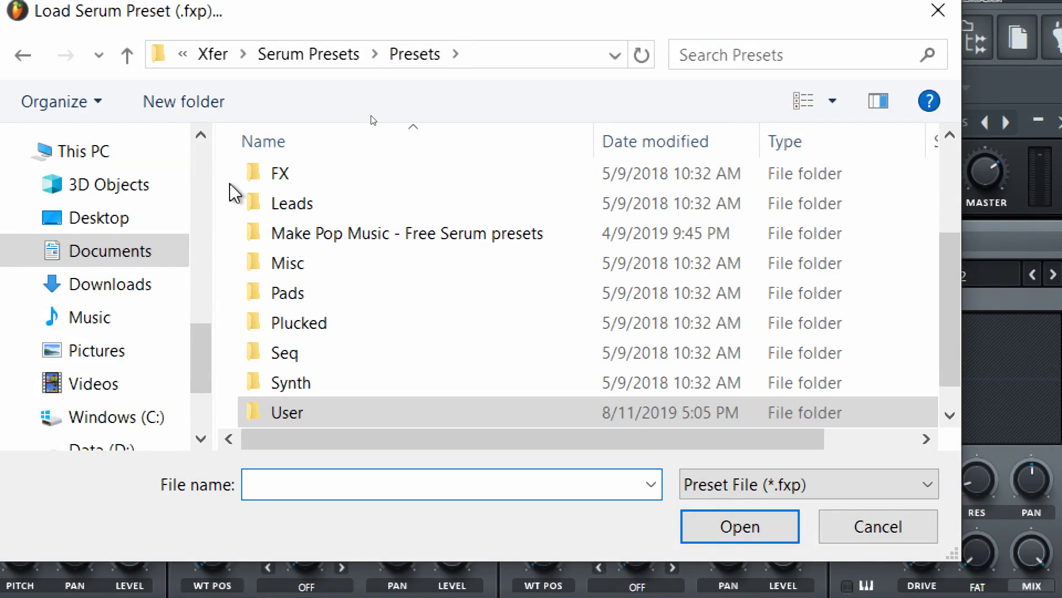
scroll(235, 193, down, 1)
scroll(230, 188, up, 2)
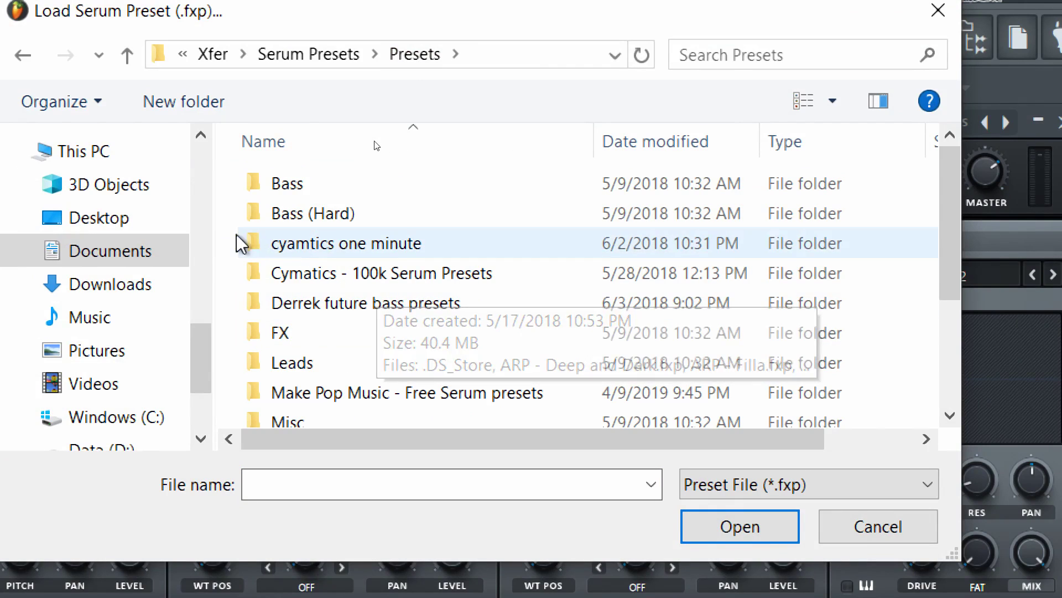
right_click(229, 198)
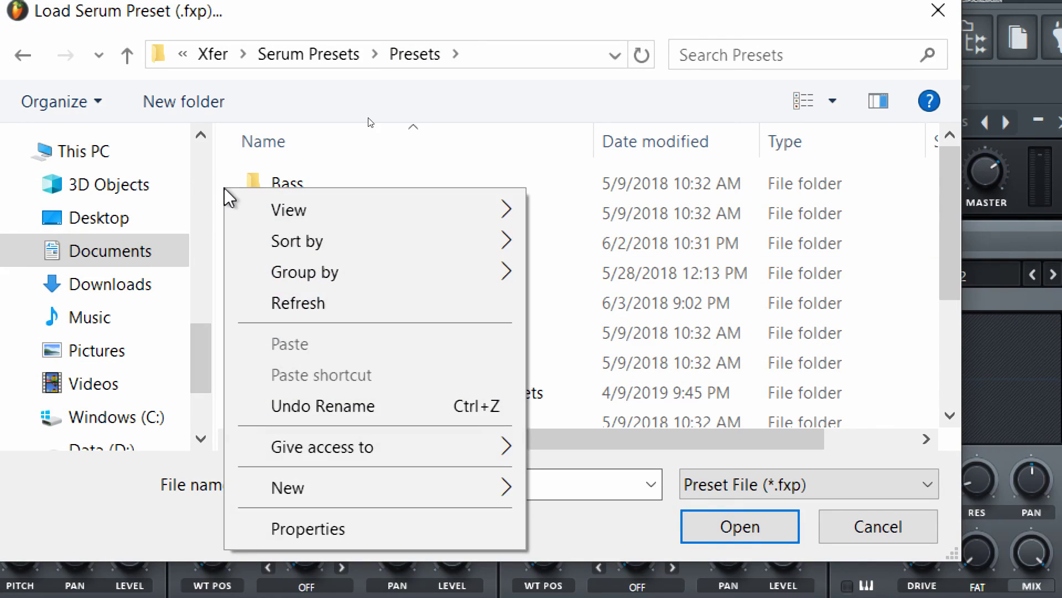
click(227, 165)
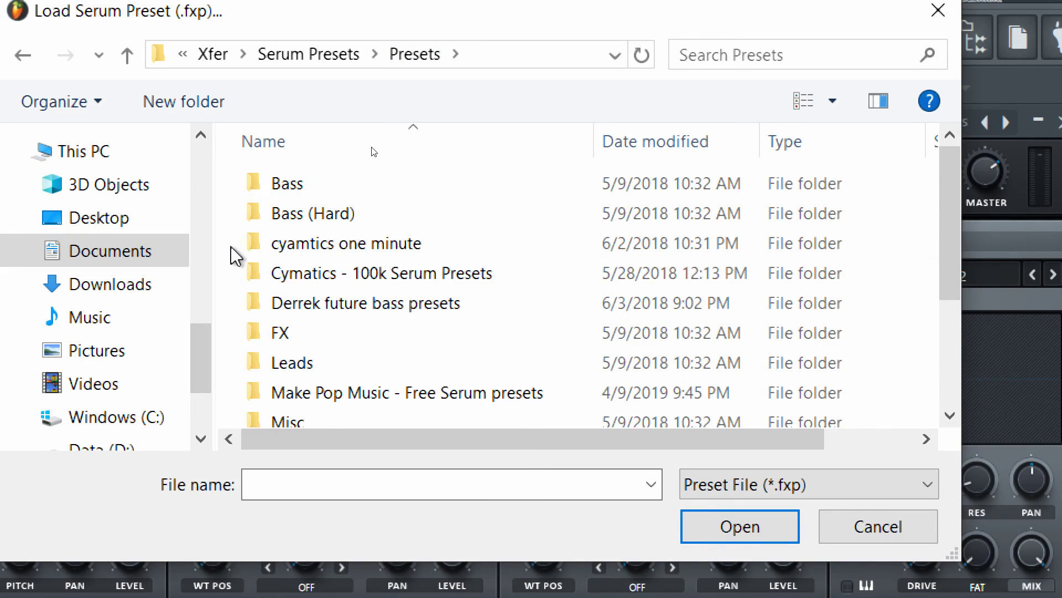
right_click(228, 232)
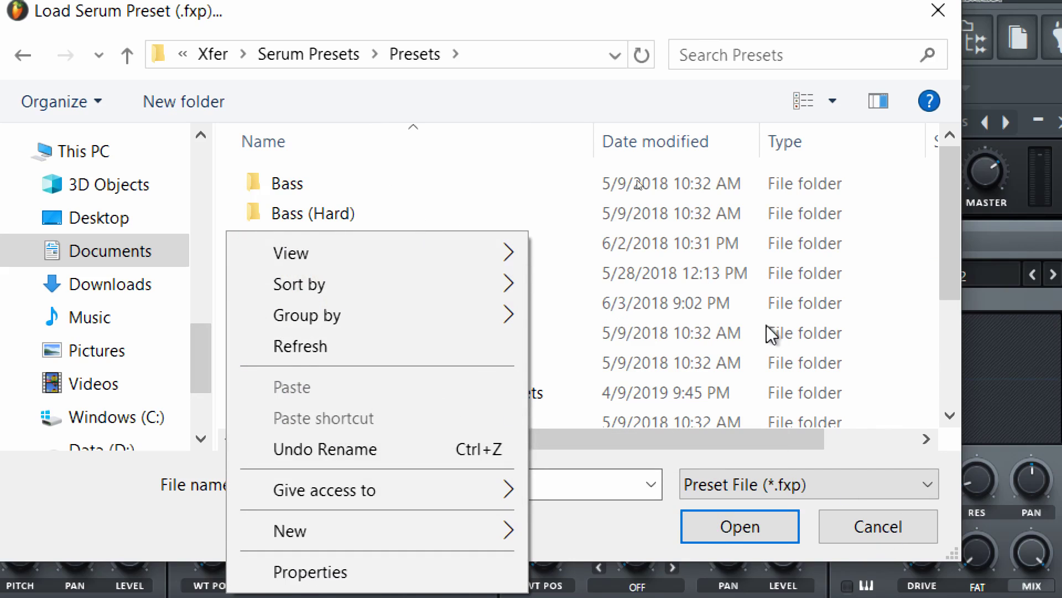
click(519, 207)
click(390, 303)
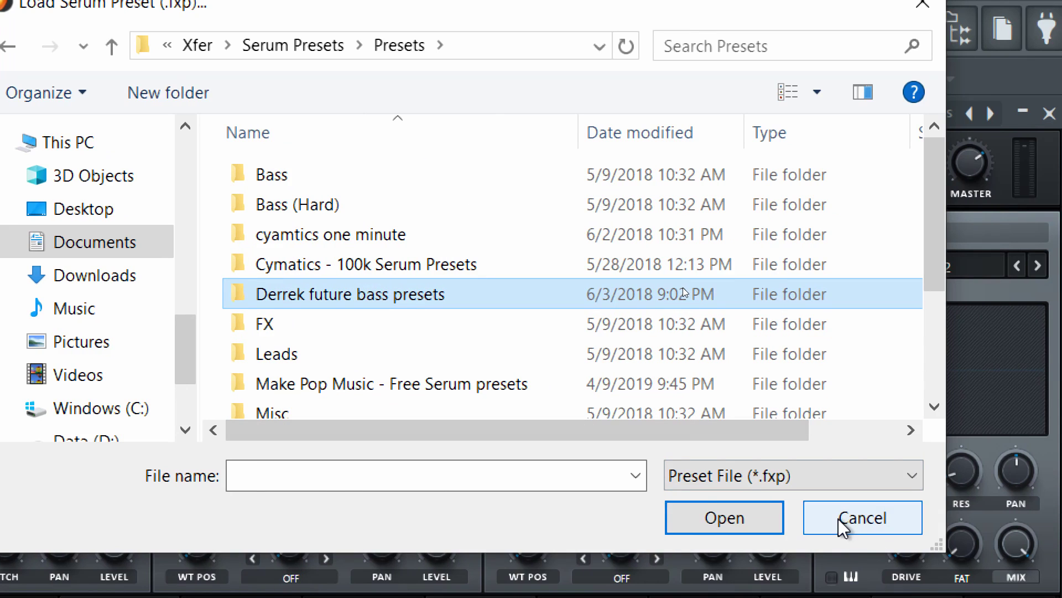
click(841, 523)
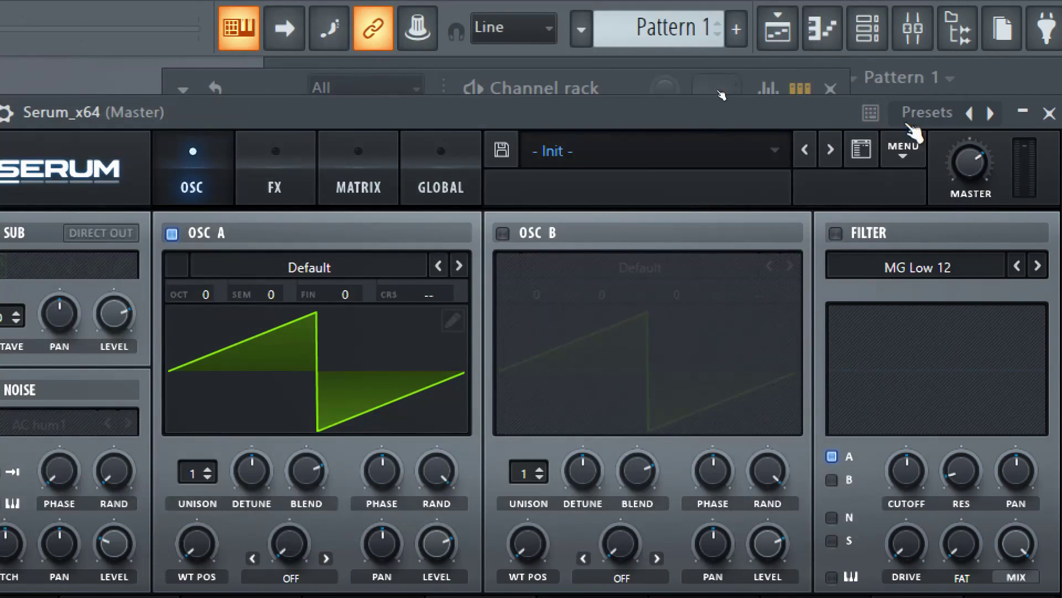
- Load the BA OldSkool preset from Make Pop Music - 24k Magic Serum Presets in Serum and close the plugin window
click(644, 148)
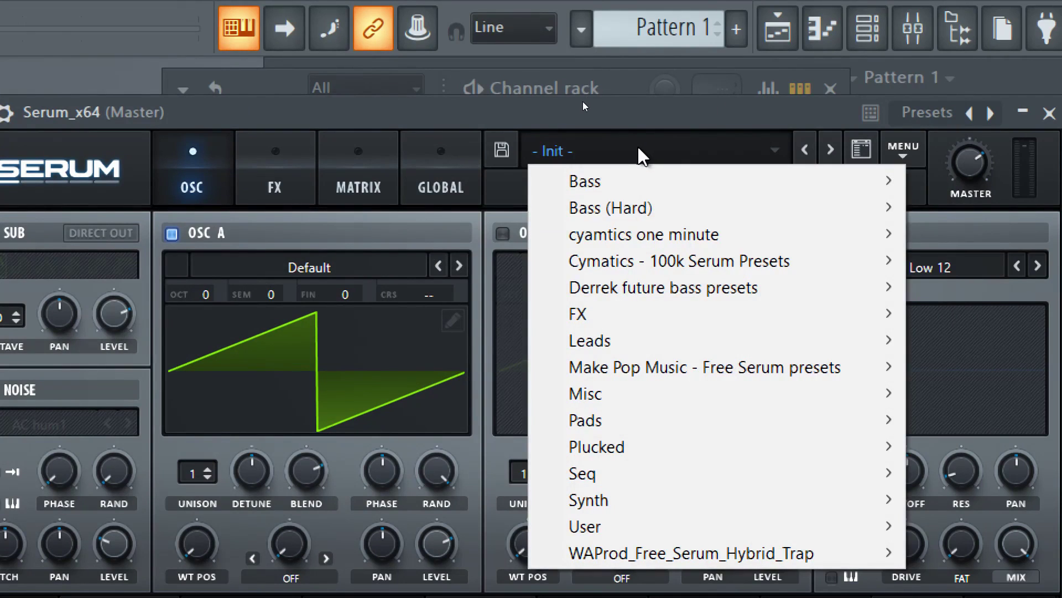
mouse_move(615, 198)
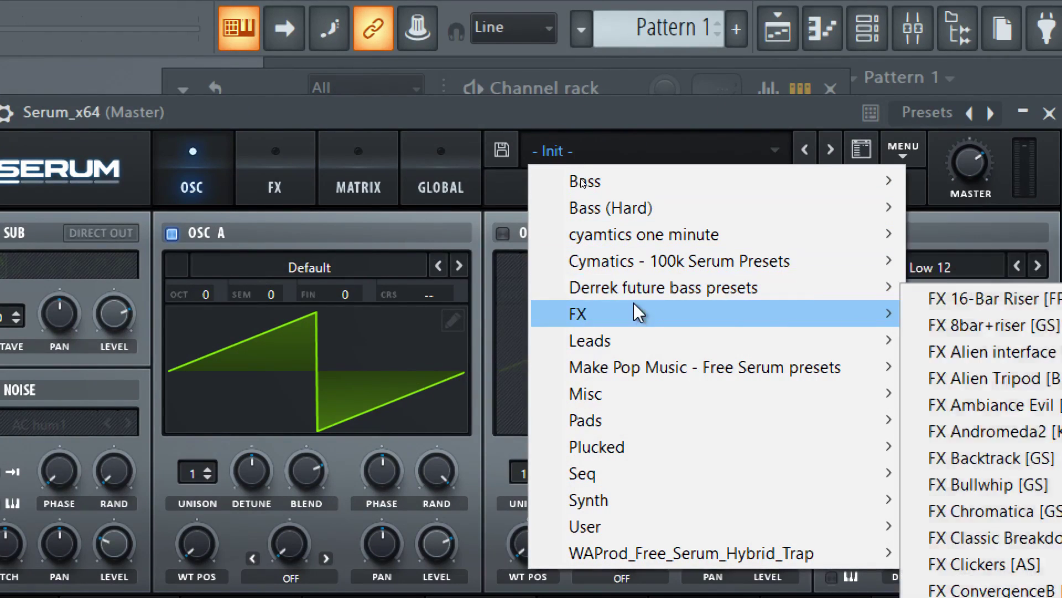
mouse_move(628, 373)
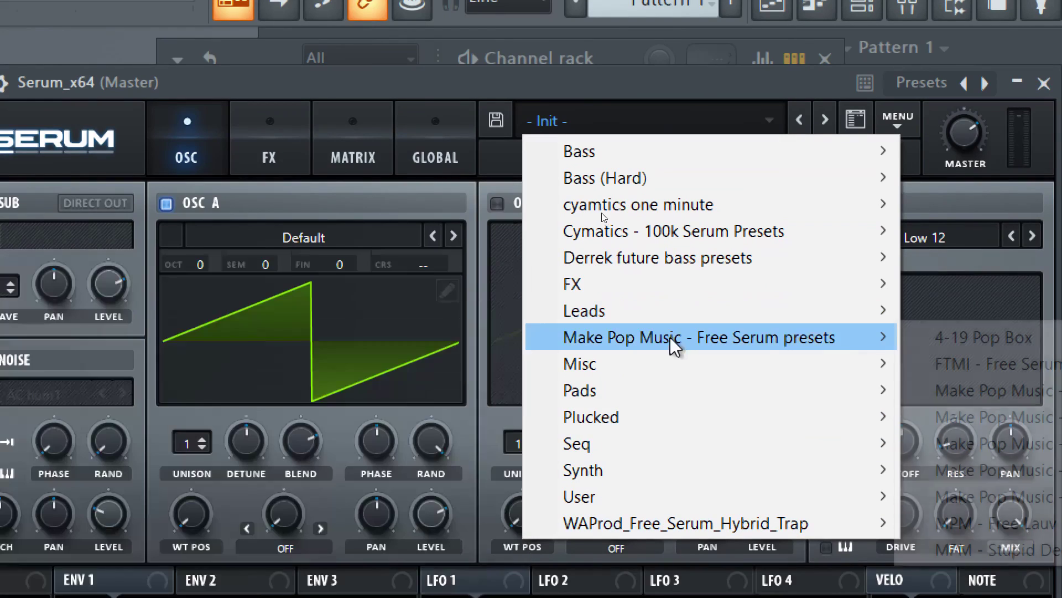
mouse_move(966, 390)
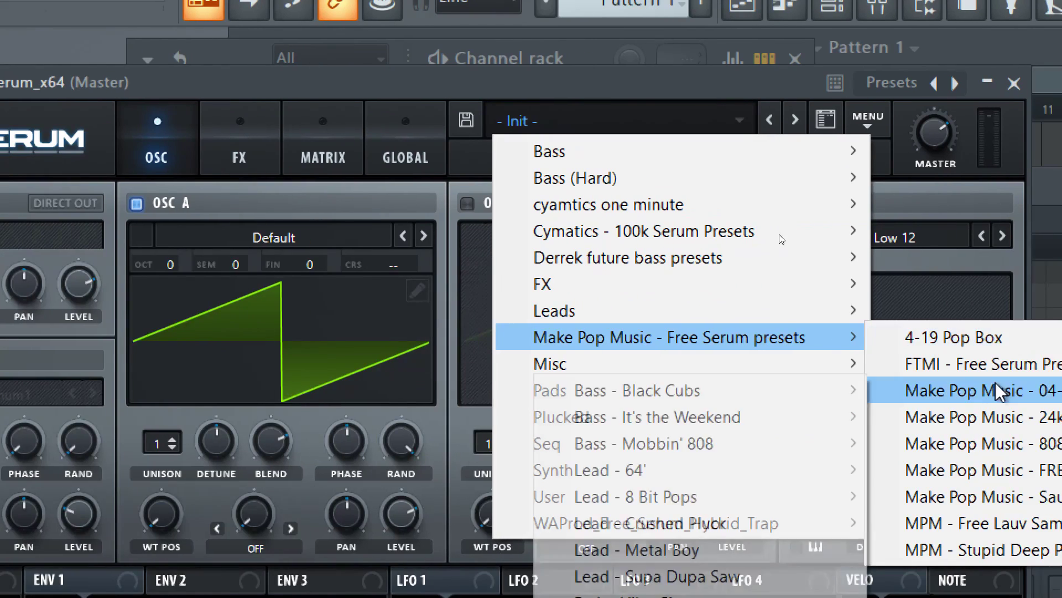
mouse_move(873, 408)
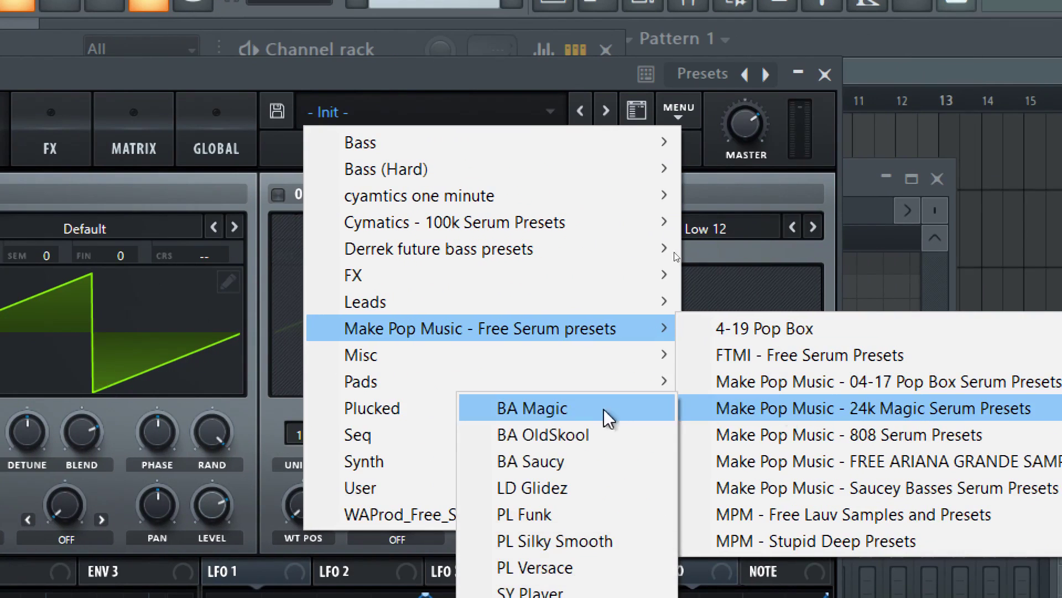
click(545, 434)
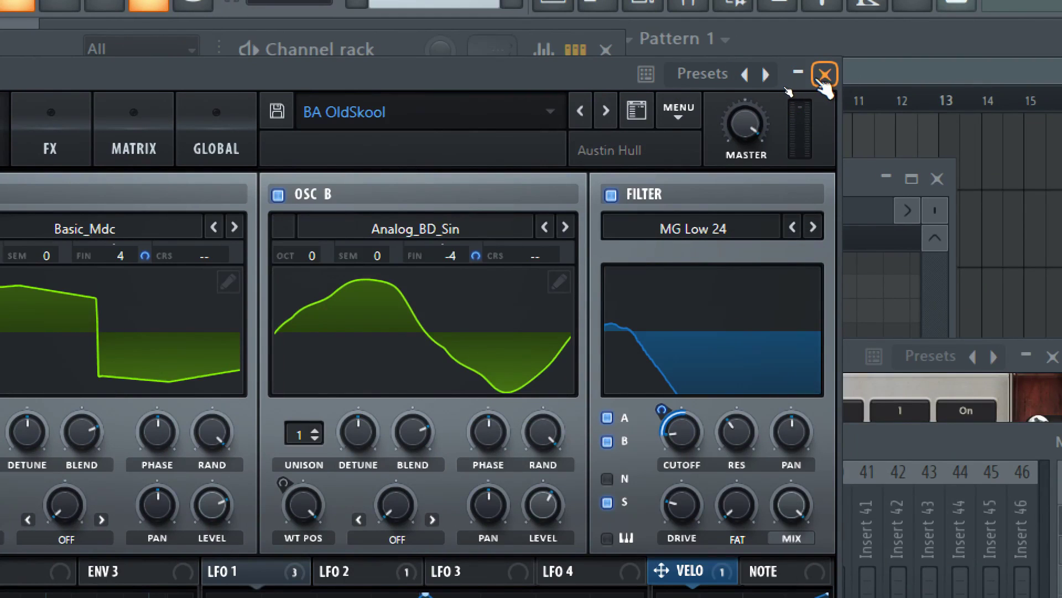
click(825, 75)
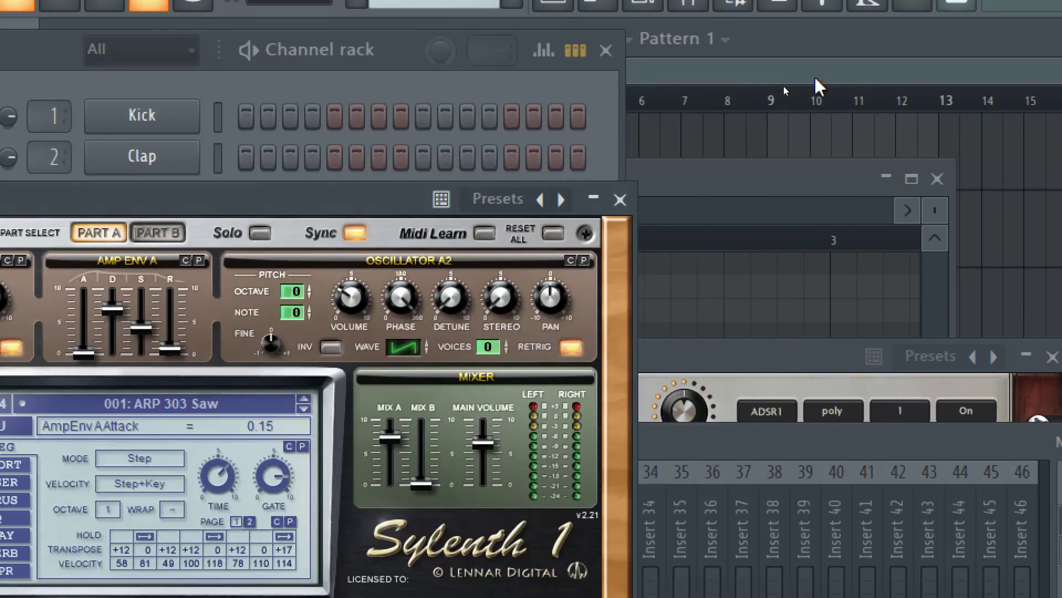
- Move the Sylenth1 window into full view, look through the Documents folder in its Load Preset dialog, and cancel
drag(197, 200, 606, 55)
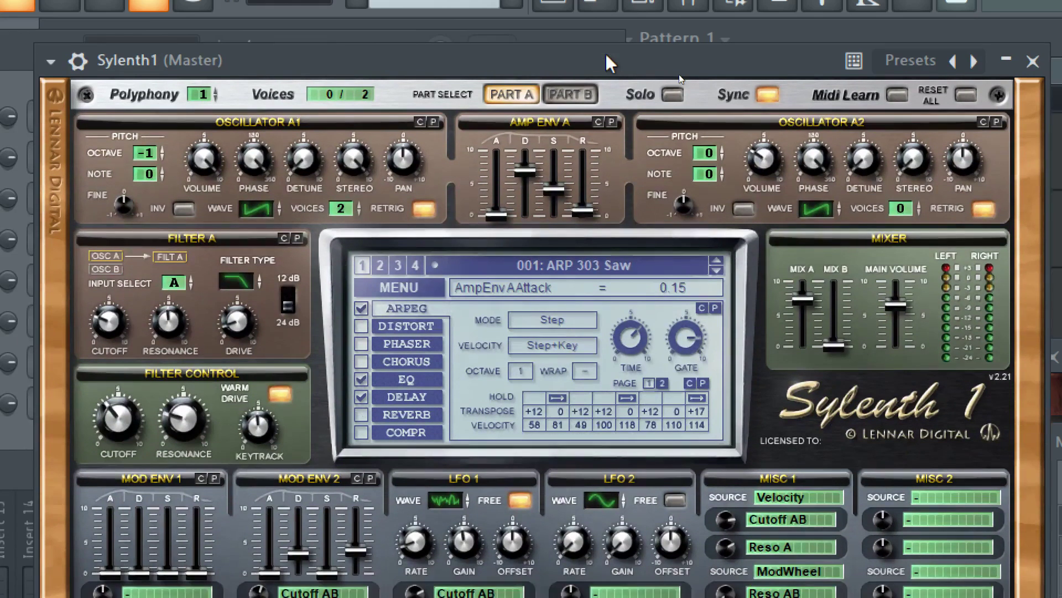
click(396, 282)
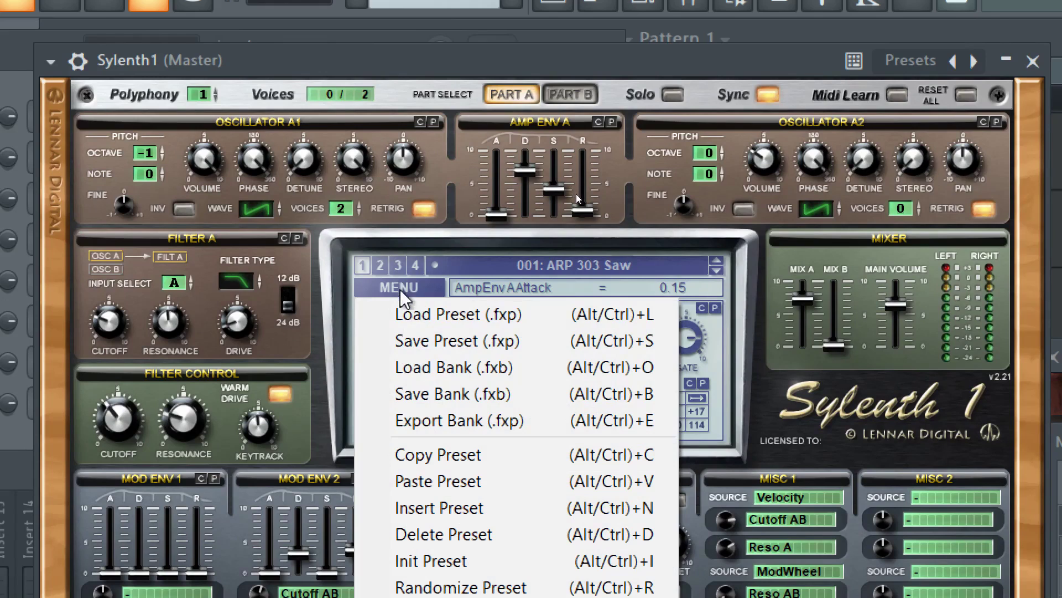
click(410, 312)
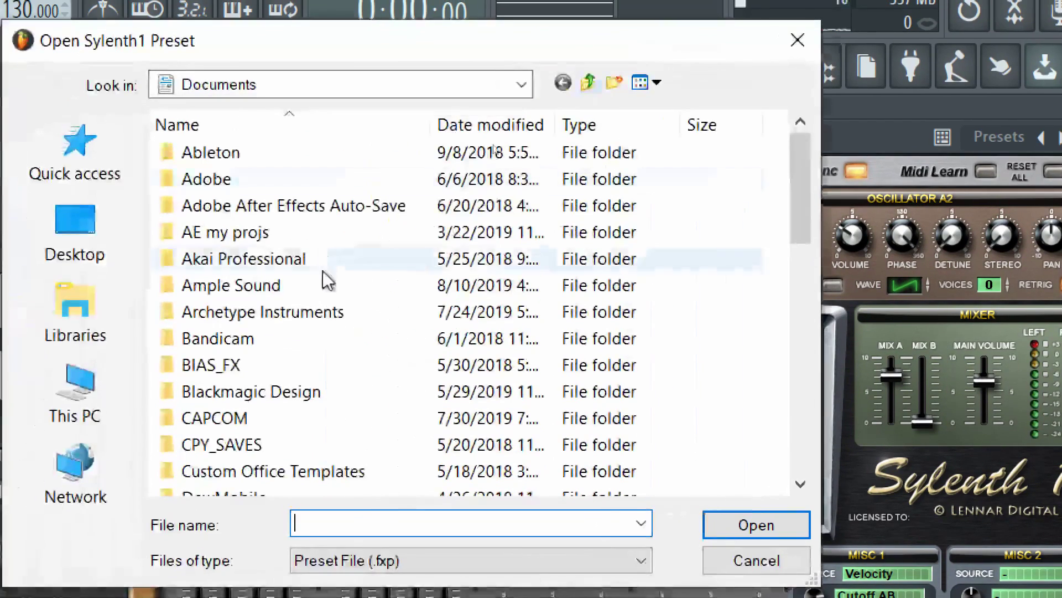
scroll(352, 338, down, 5)
scroll(357, 332, down, 3)
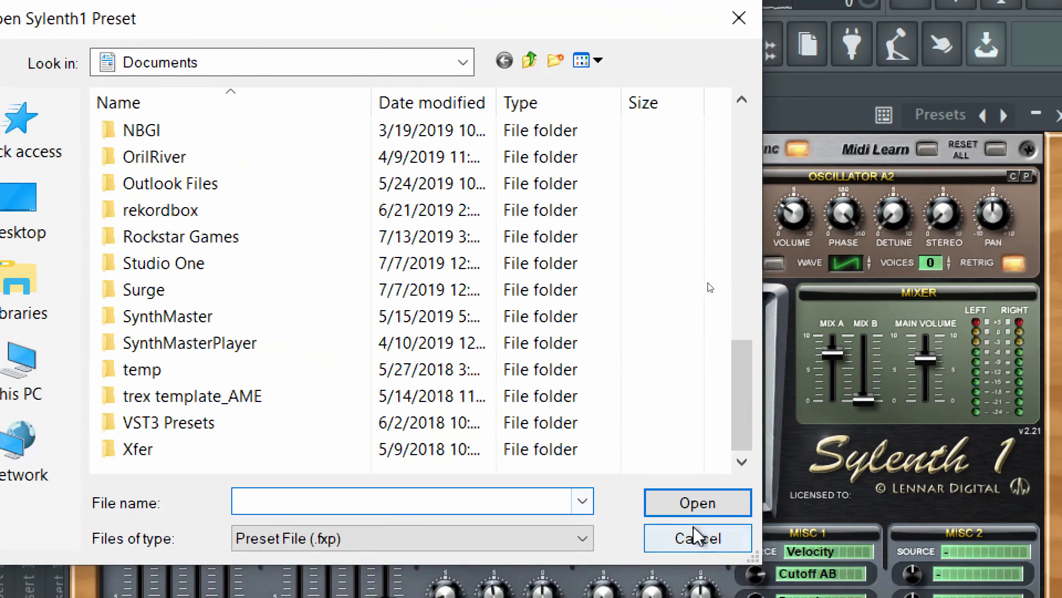
click(741, 560)
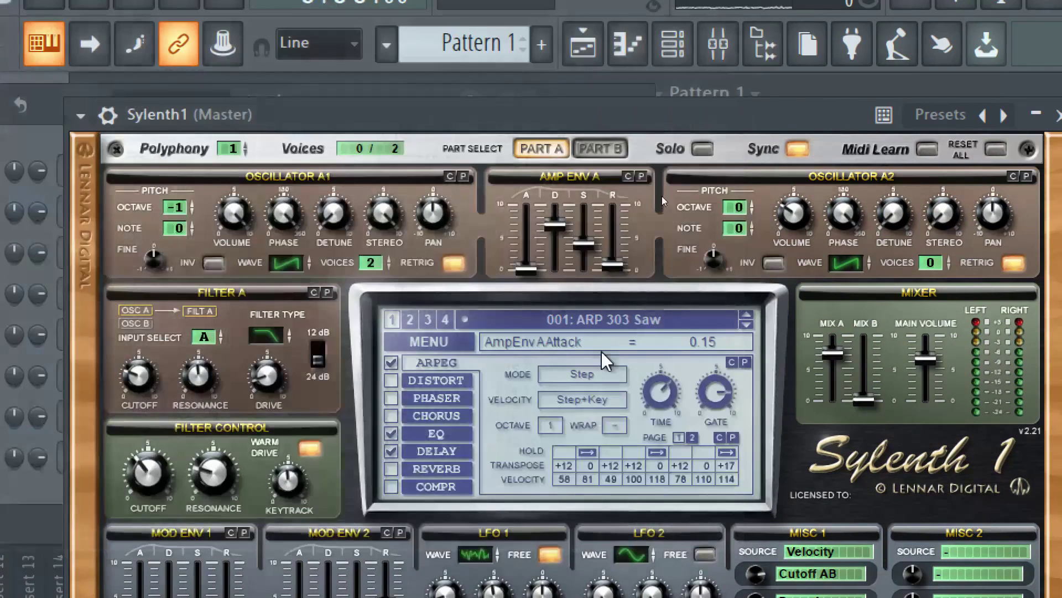
- Look through the preset list of Sylenth1's bank 1, switch to bank 2, and look through its preset list
click(419, 344)
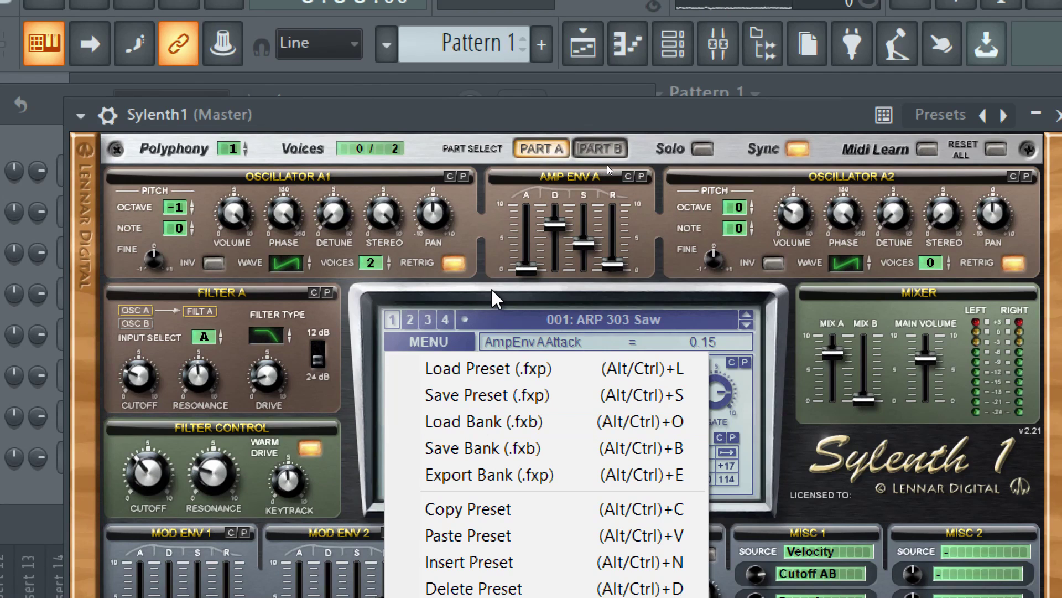
click(506, 321)
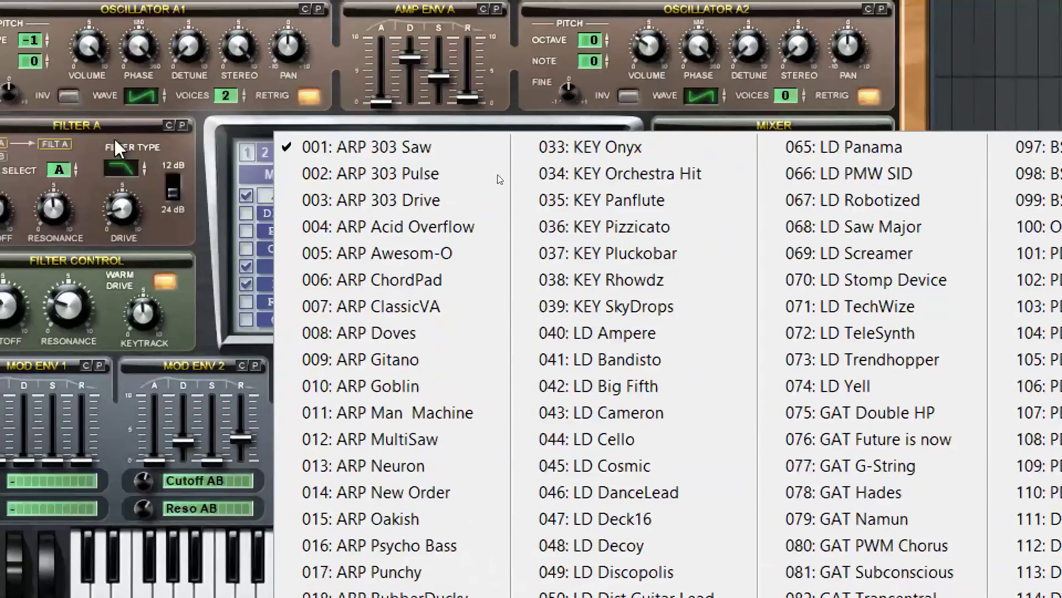
click(268, 127)
click(265, 152)
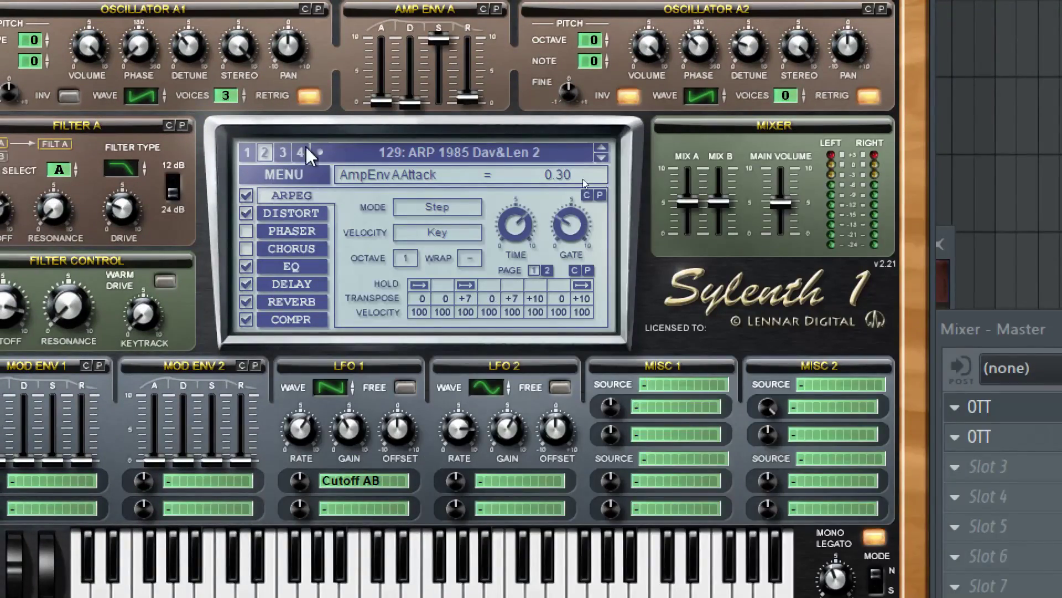
click(401, 148)
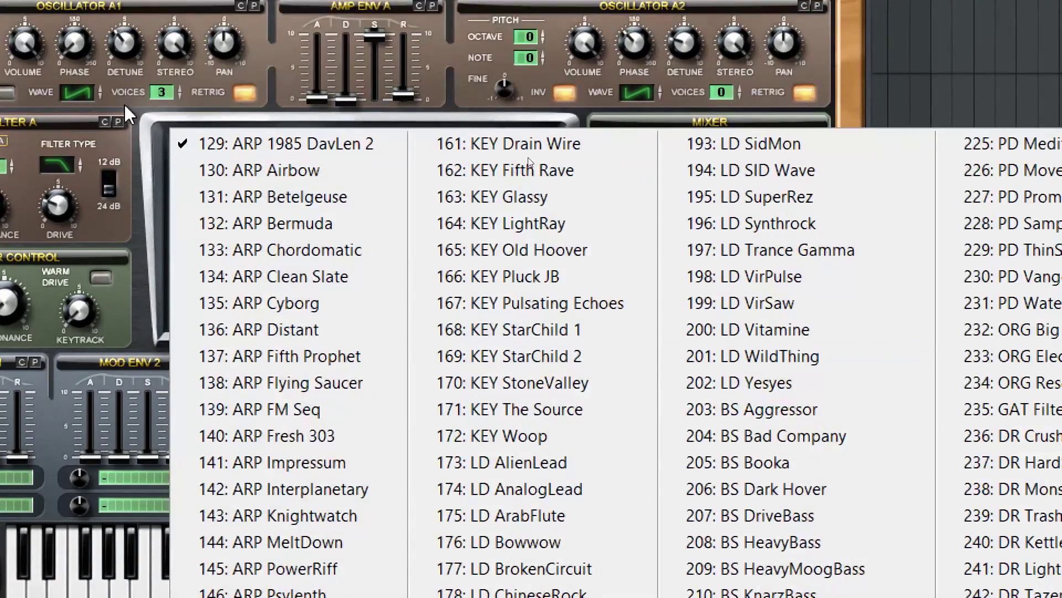
click(124, 104)
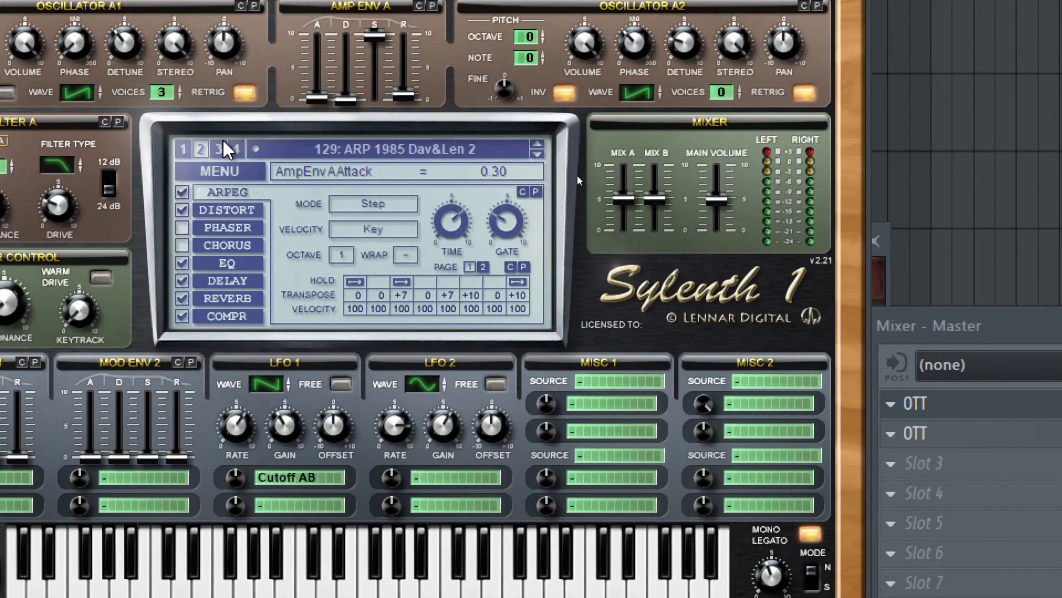
- Load the bank 7Aliens SylenthLines Soundbank.fxb from Downloaded Plugins > Synthesizers on drive E: and select preset 002: Bassline - Adventure B Solo
click(213, 172)
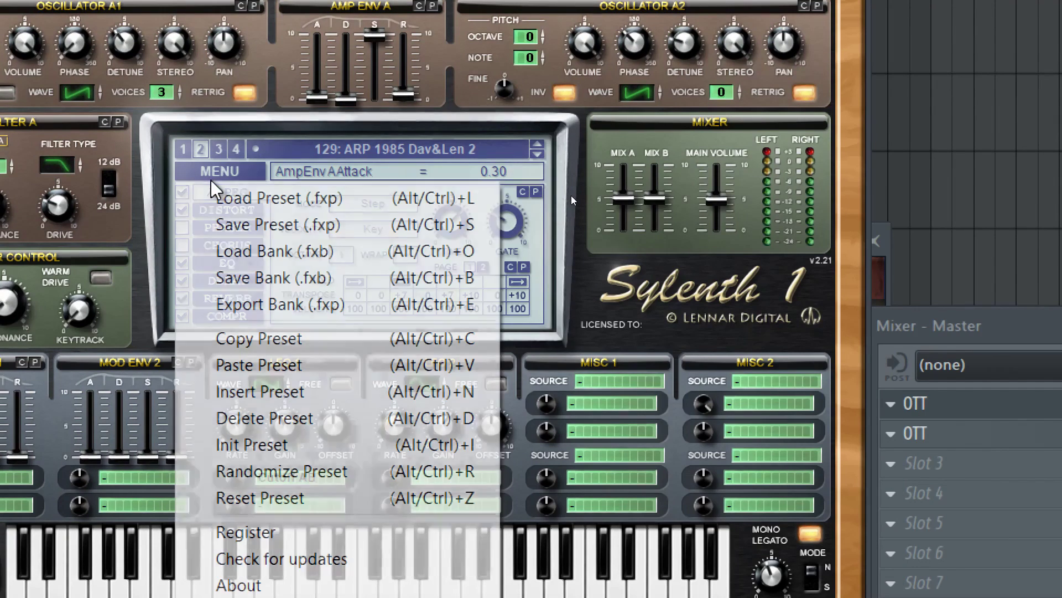
click(282, 256)
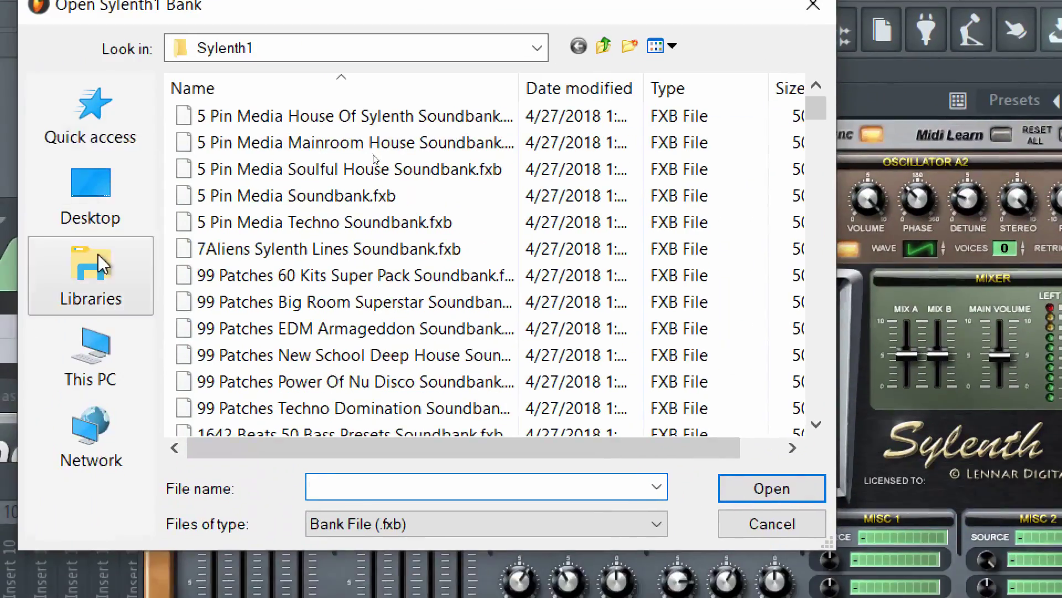
click(9, 405)
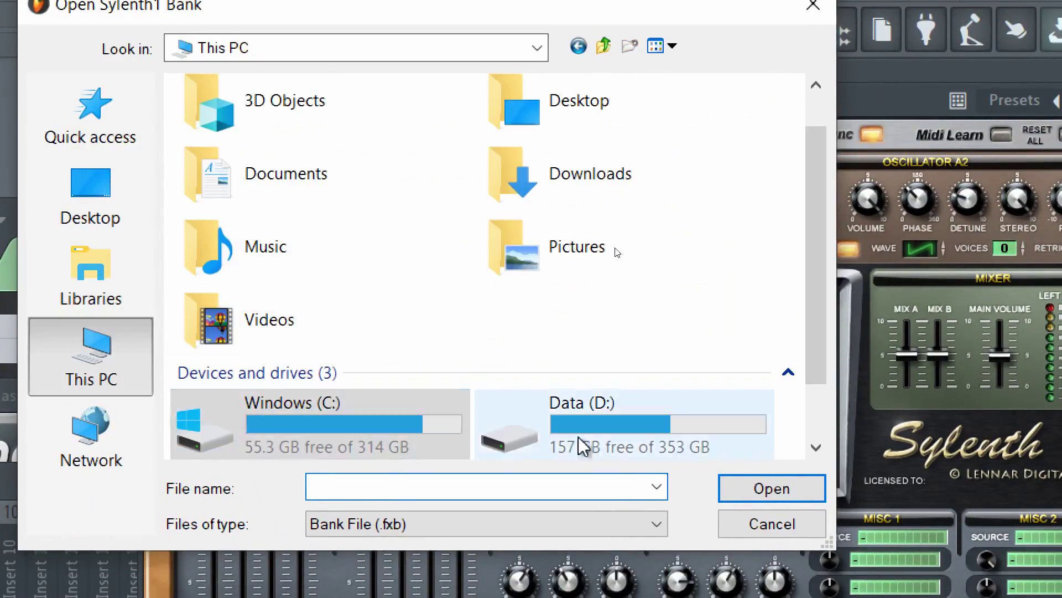
scroll(569, 436, down, 2)
double_click(336, 439)
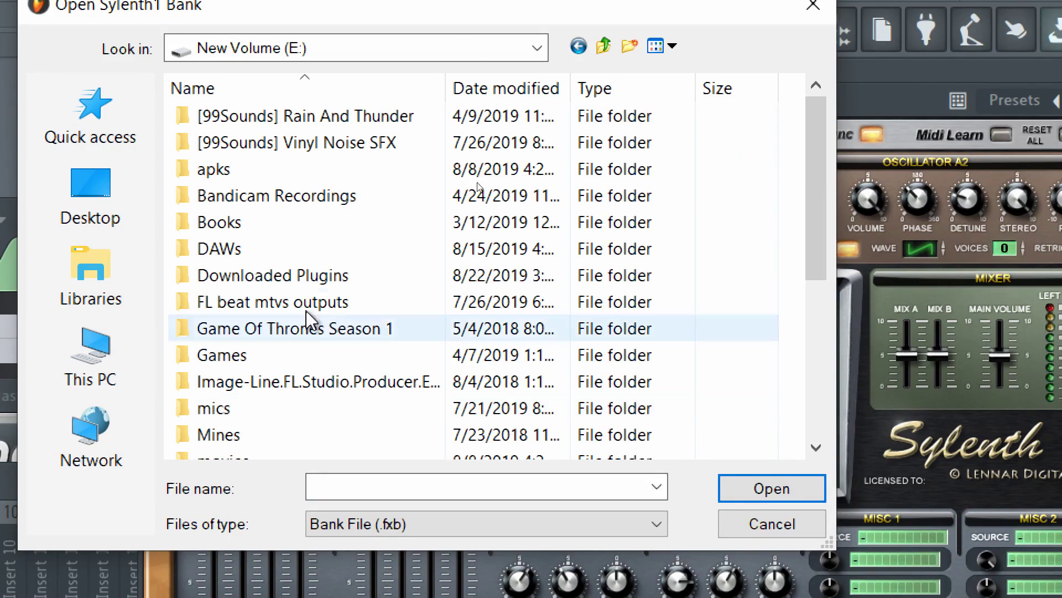
double_click(301, 266)
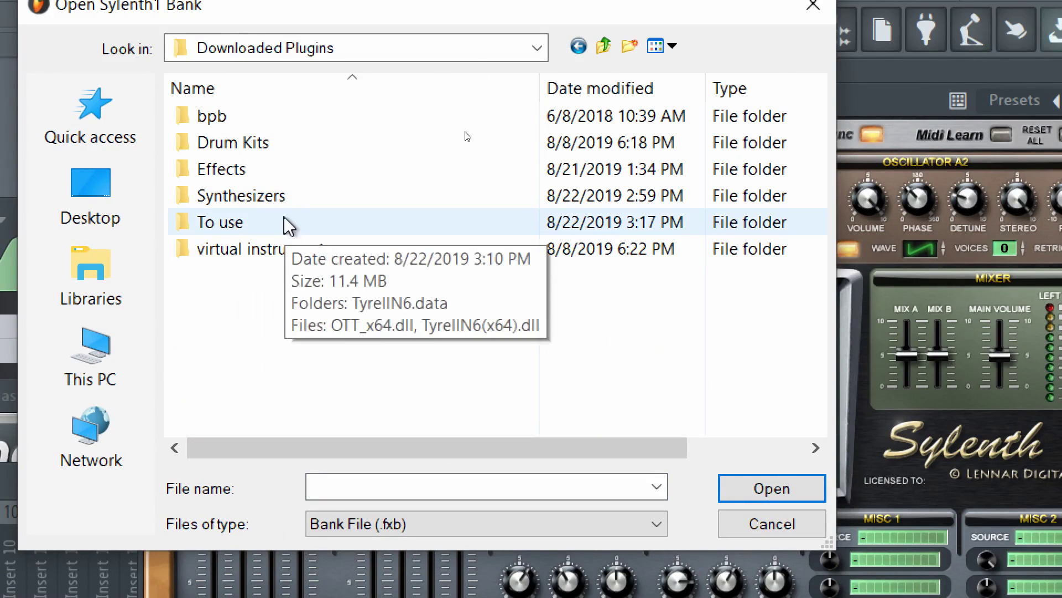
double_click(282, 195)
click(305, 282)
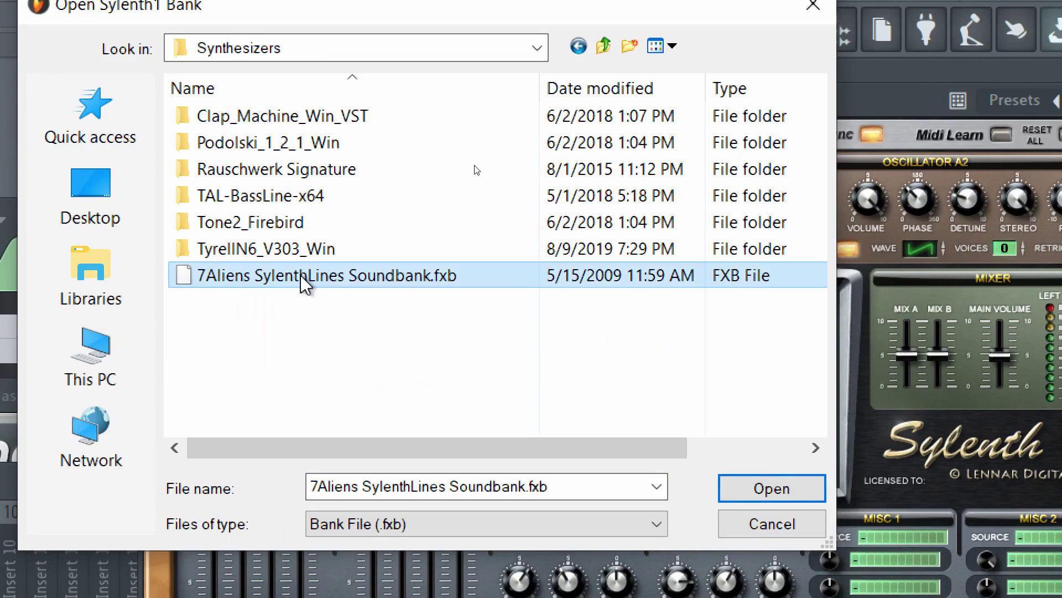
click(776, 476)
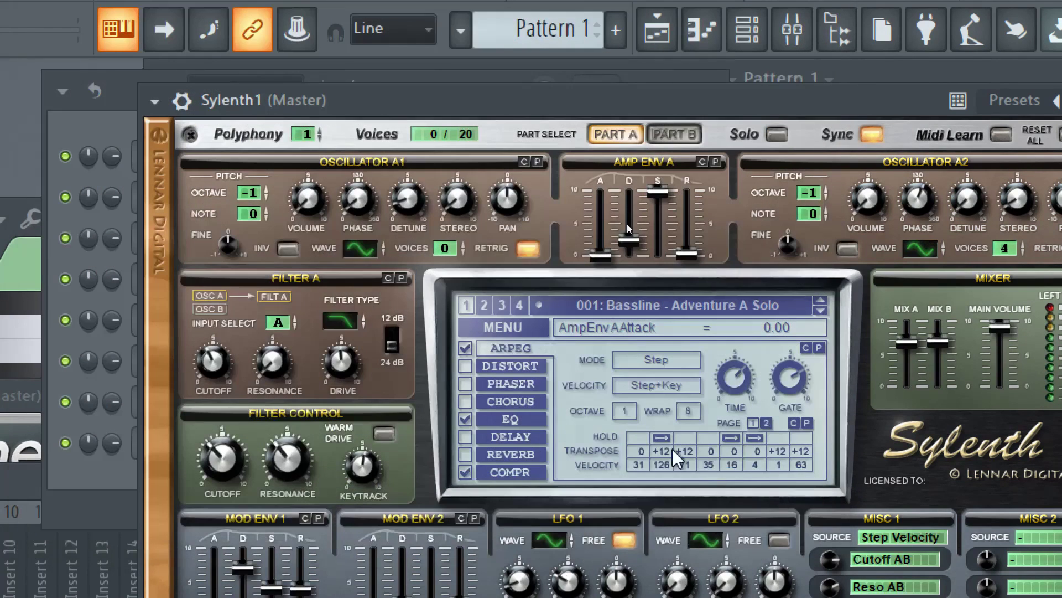
click(566, 307)
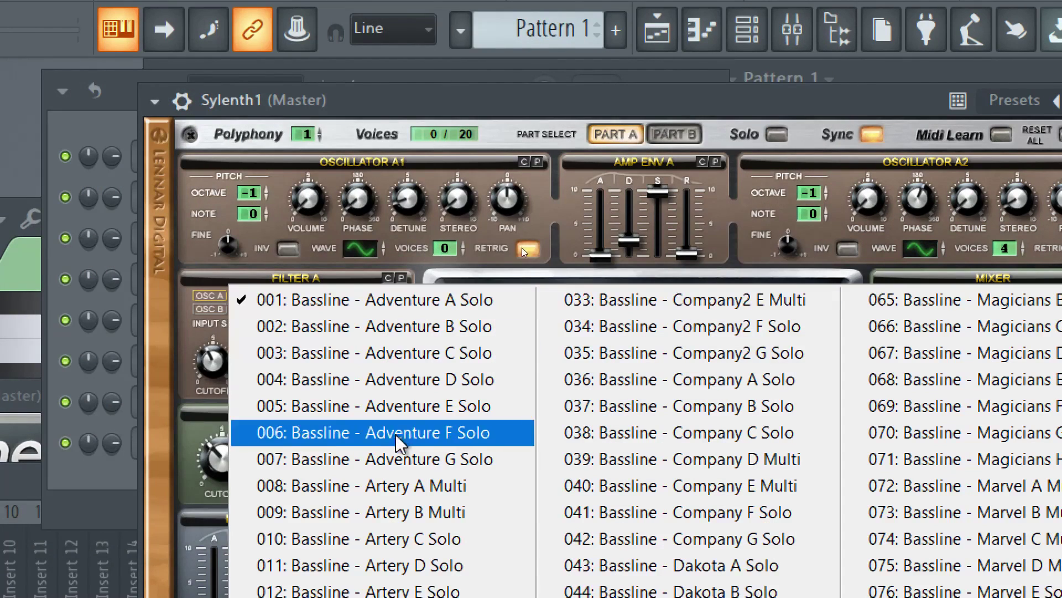
click(426, 327)
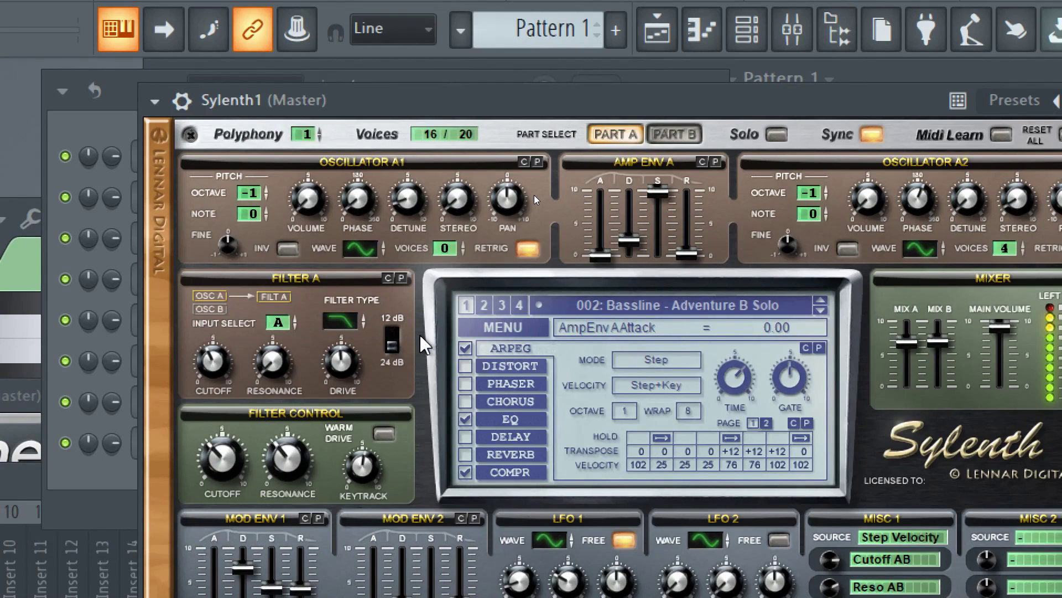